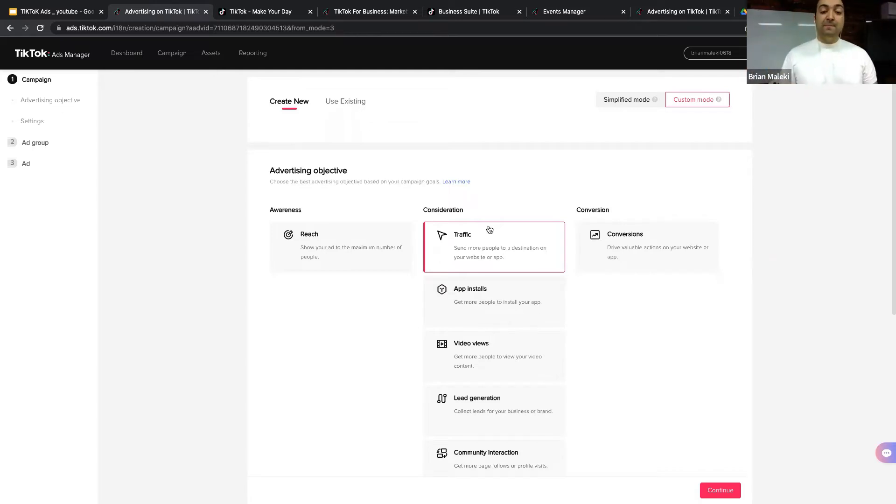
# Step: Select Video views as the advertising objective
pyautogui.scroll(-1, 493, 271)
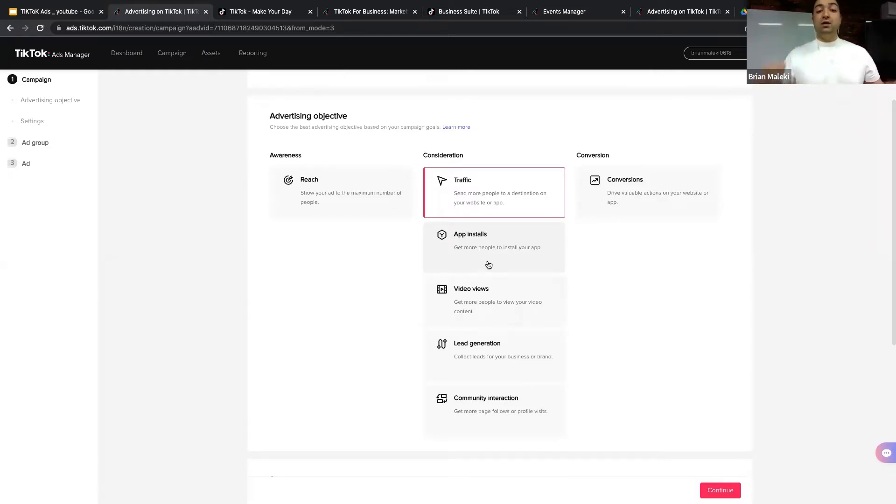
pyautogui.click(488, 295)
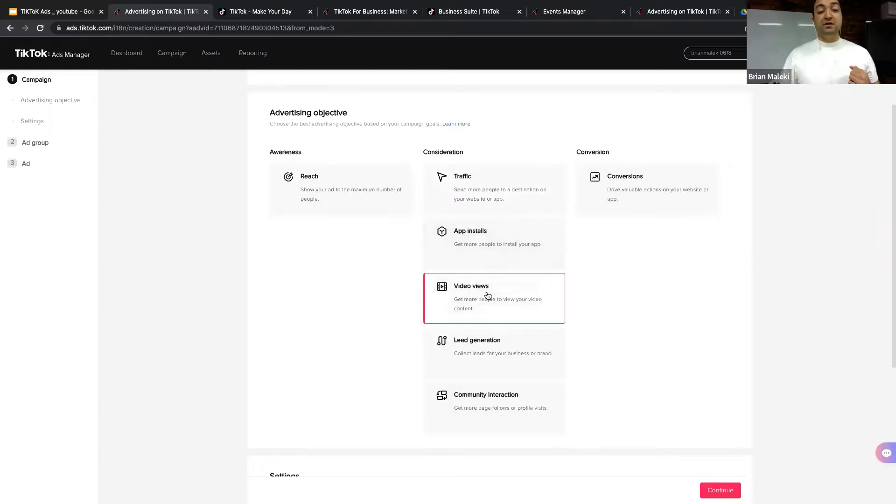
pyautogui.scroll(-4, 488, 295)
pyautogui.scroll(4, 487, 295)
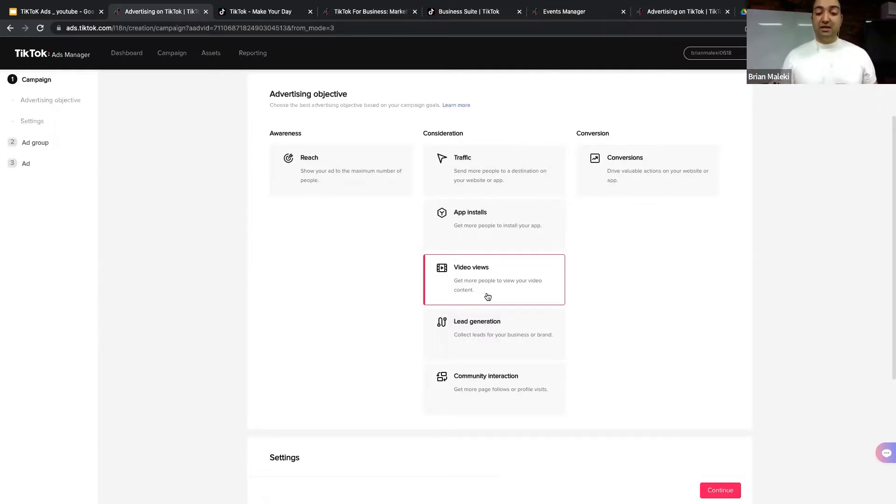
# Step: Change the objective to Lead generation and switch to the TikTok Ads presentation
pyautogui.click(502, 332)
pyautogui.scroll(8, 503, 328)
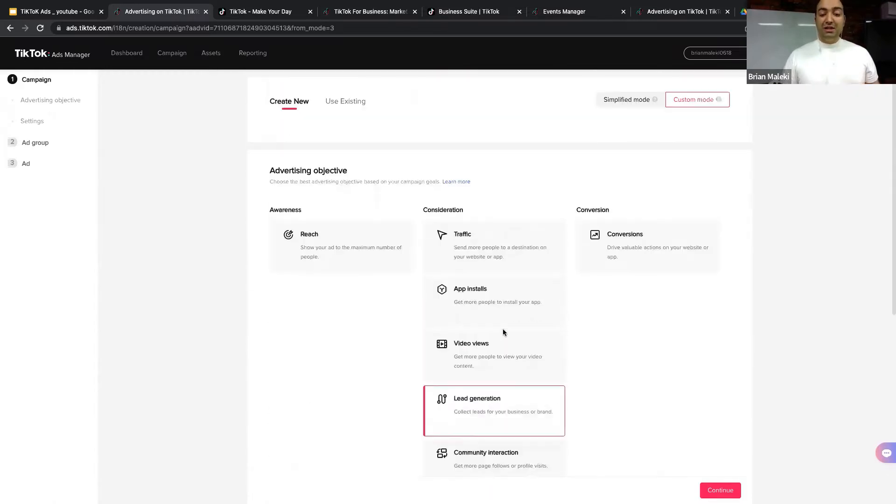
pyautogui.scroll(-2, 503, 332)
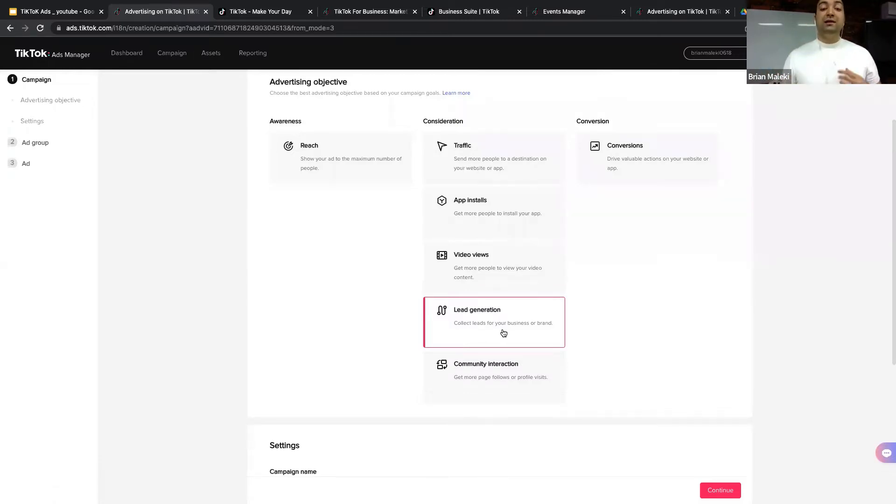
pyautogui.click(55, 11)
pyautogui.scroll(-5, 85, 298)
# Step: Present slide 10, the lead-definition slide, full screen, then exit the slideshow
pyautogui.click(85, 299)
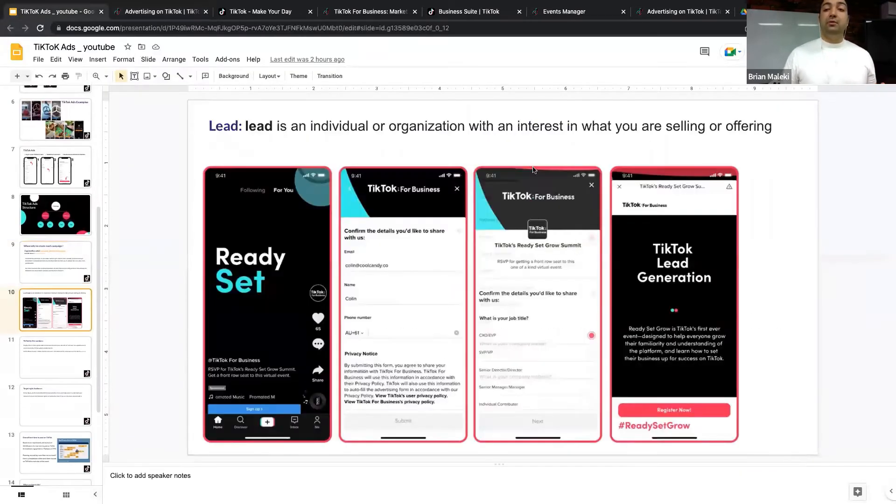
pyautogui.click(780, 52)
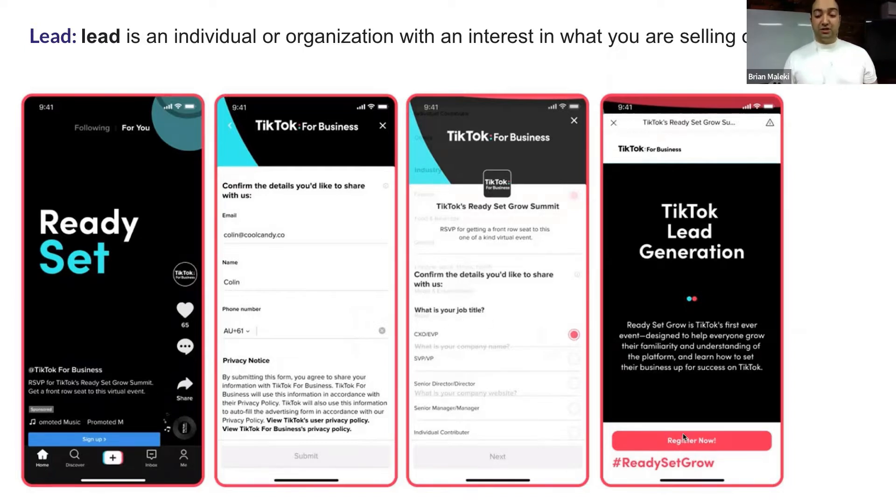
pyautogui.press('Escape')
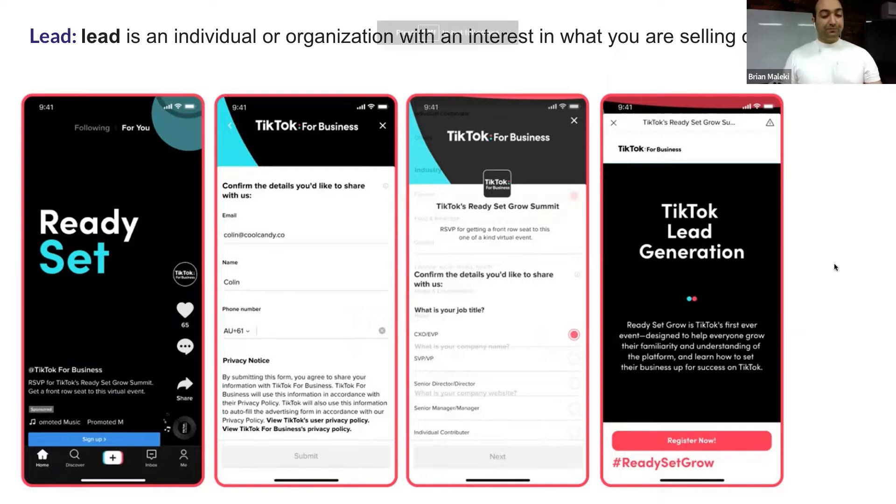
# Step: Back on the TikTok campaign page, pick Conversions as the advertising objective
pyautogui.click(175, 14)
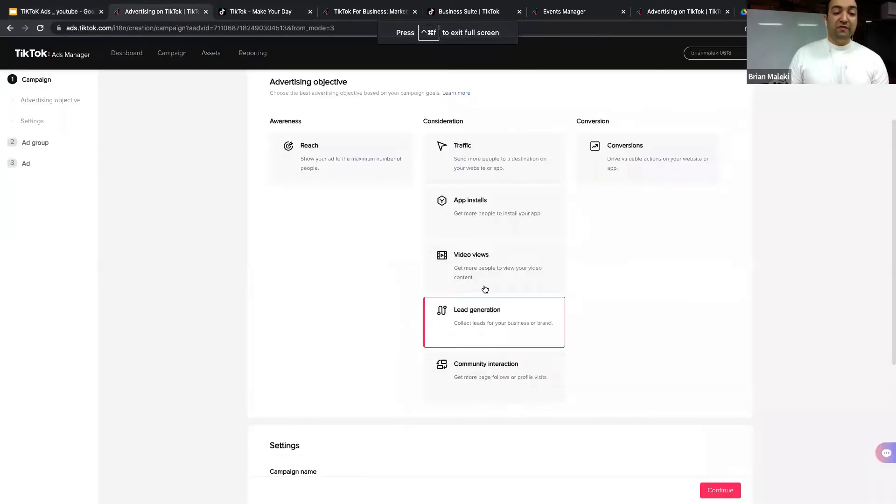
pyautogui.scroll(-5, 485, 371)
pyautogui.scroll(5, 487, 371)
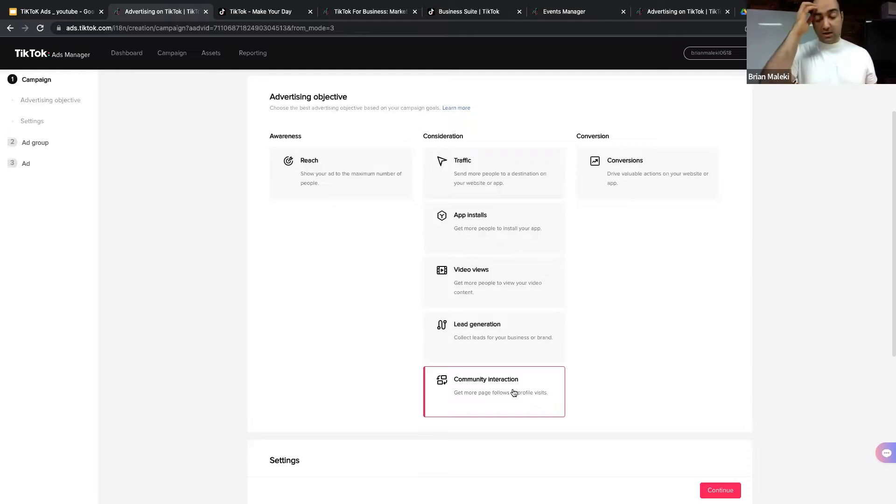
pyautogui.click(653, 165)
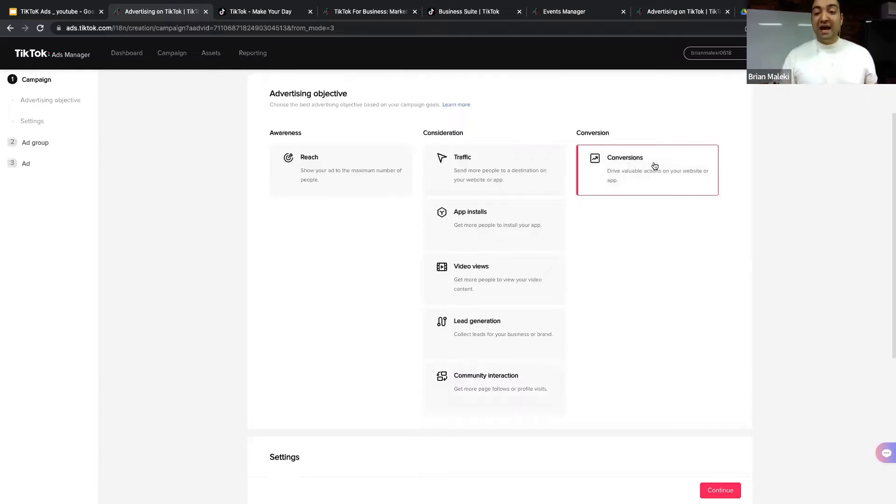
pyautogui.scroll(7, 653, 166)
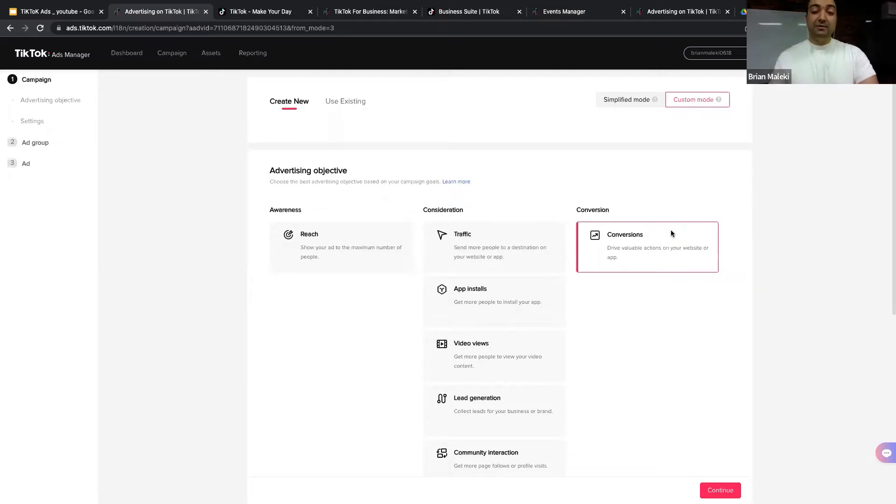
pyautogui.click(481, 249)
pyautogui.scroll(-5, 481, 247)
pyautogui.scroll(5, 480, 247)
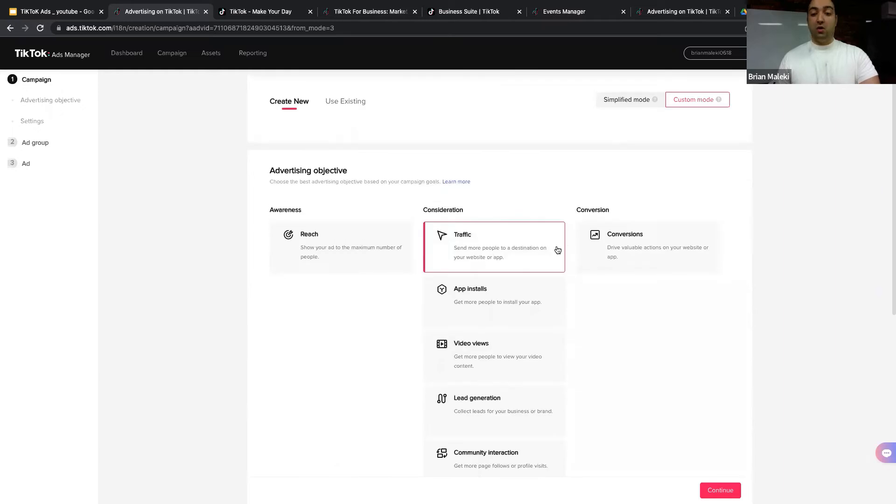
pyautogui.click(628, 252)
pyautogui.scroll(-5, 626, 248)
pyautogui.scroll(5, 626, 248)
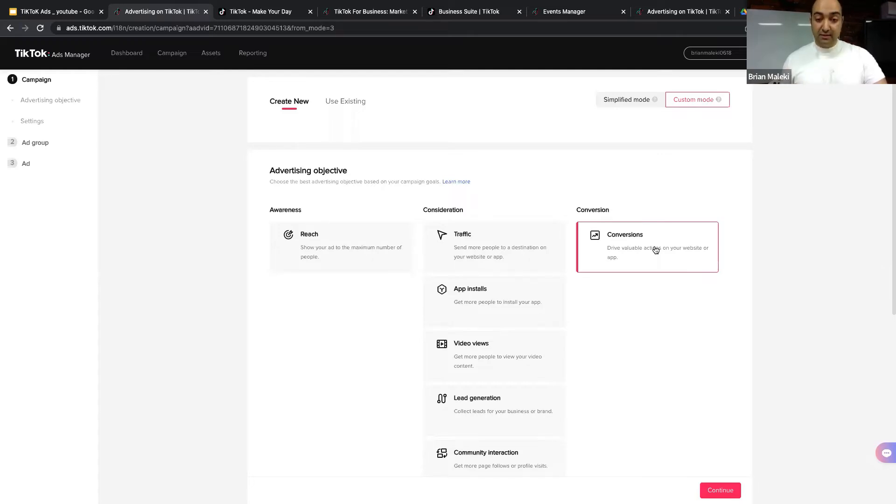
pyautogui.scroll(-7, 541, 250)
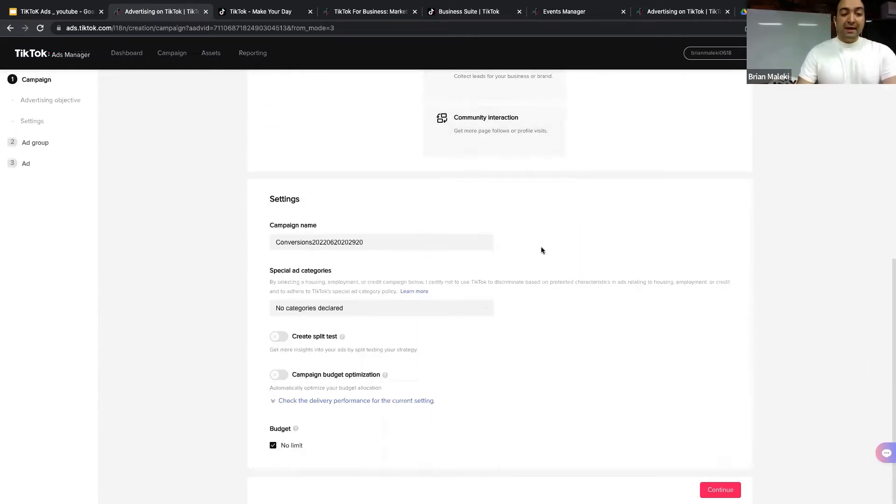
pyautogui.scroll(6, 542, 251)
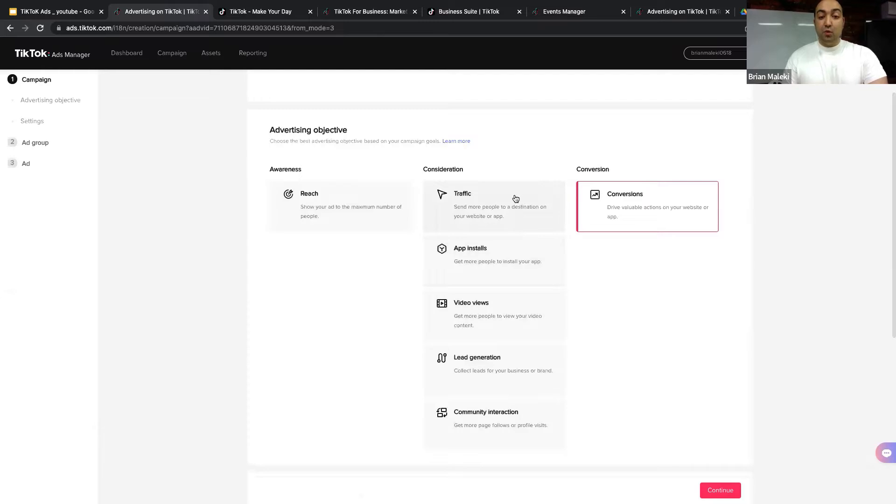
pyautogui.click(515, 198)
pyautogui.scroll(-6, 515, 198)
pyautogui.scroll(4, 515, 198)
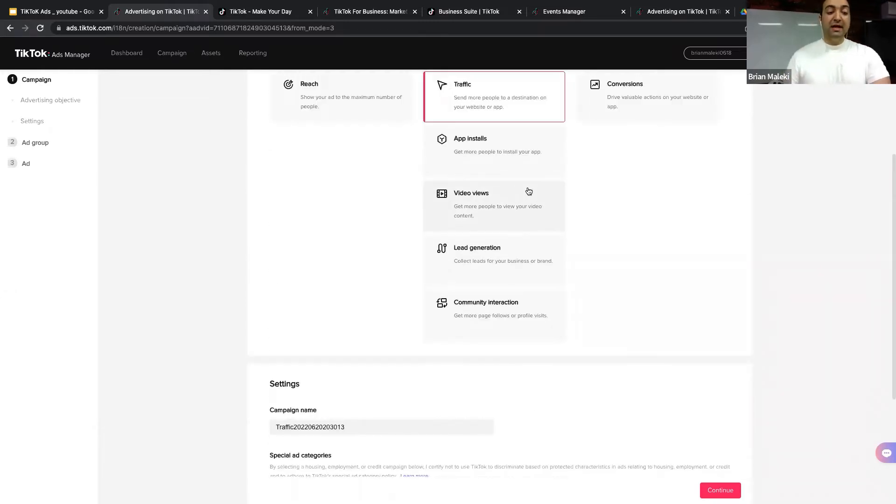
pyautogui.scroll(-4, 528, 192)
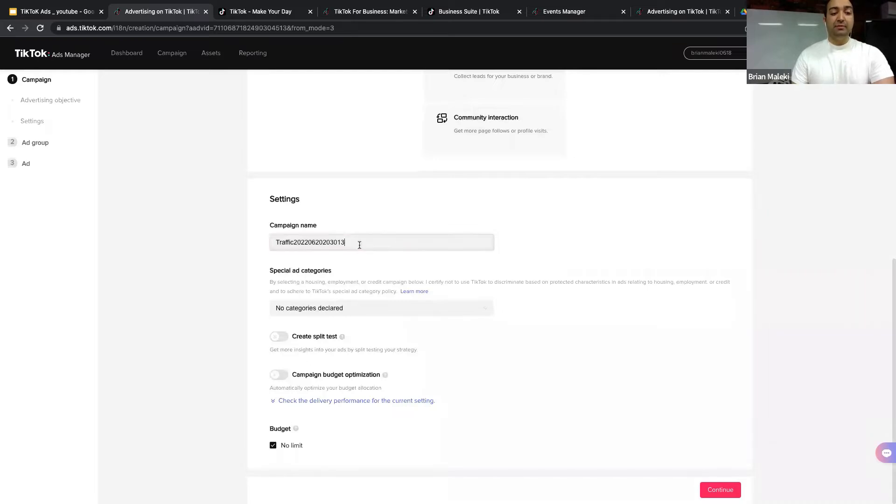
# Step: Review the campaign name and special ad categories, leaving the name unchanged and no category chosen
pyautogui.moveTo(357, 242); pyautogui.dragTo(272, 243)
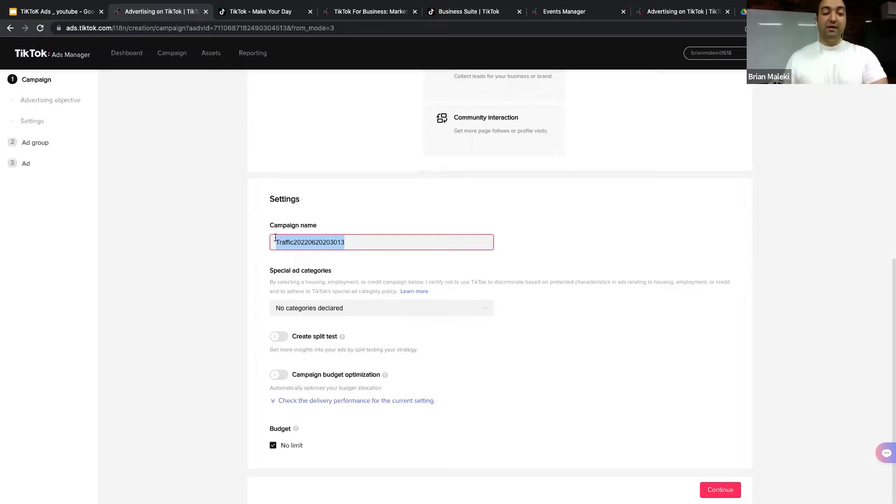
pyautogui.click(312, 242)
pyautogui.click(268, 230)
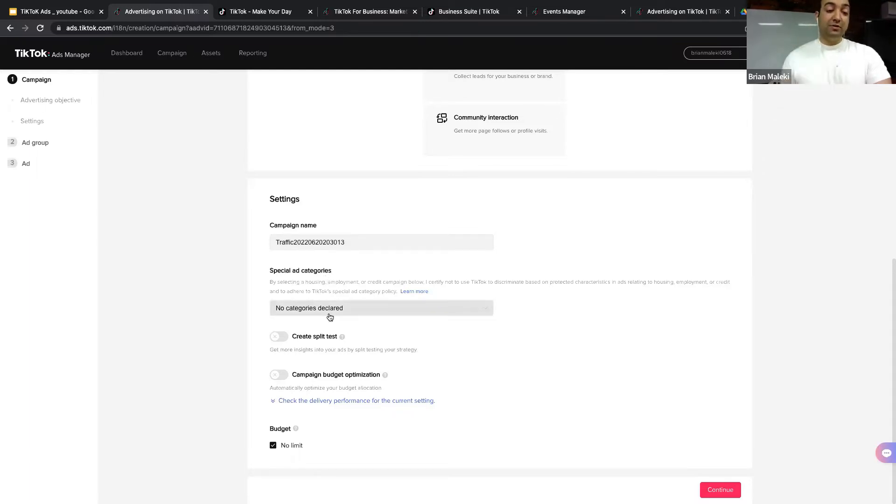
pyautogui.click(352, 308)
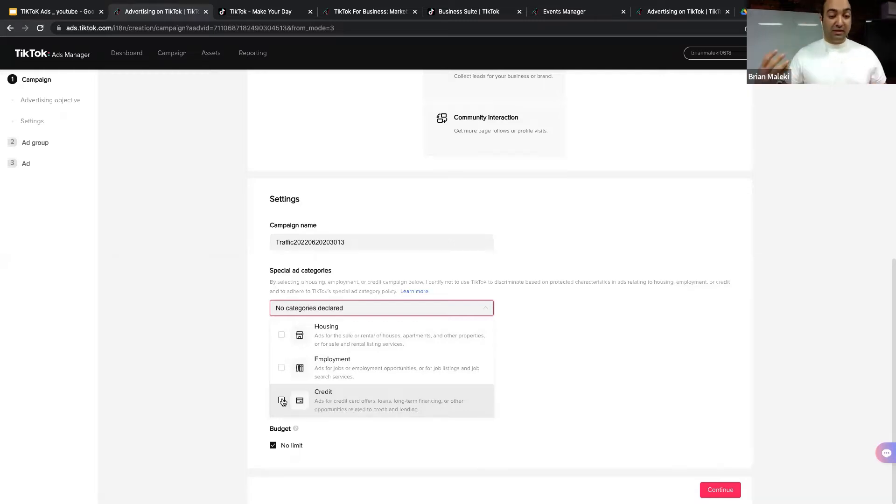
pyautogui.click(511, 335)
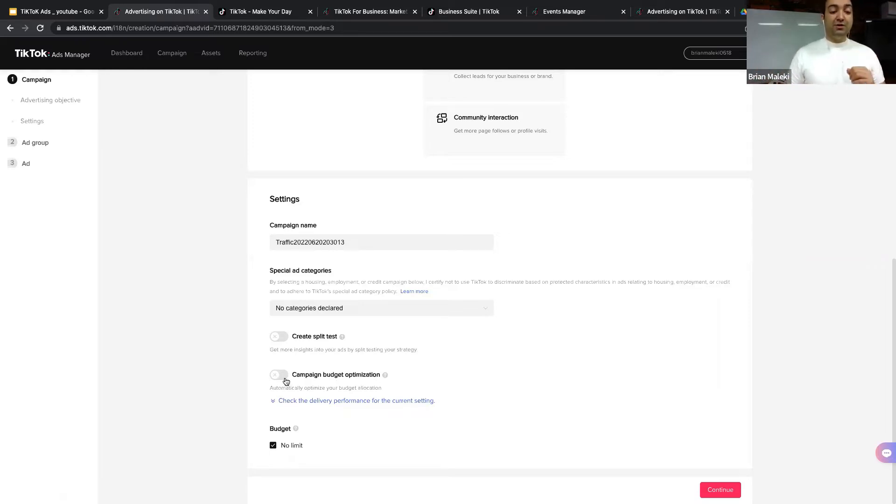
# Step: Expand the delivery chart: 30 conversions without budget optimization versus 35 with it
pyautogui.click(299, 405)
pyautogui.scroll(-3, 322, 396)
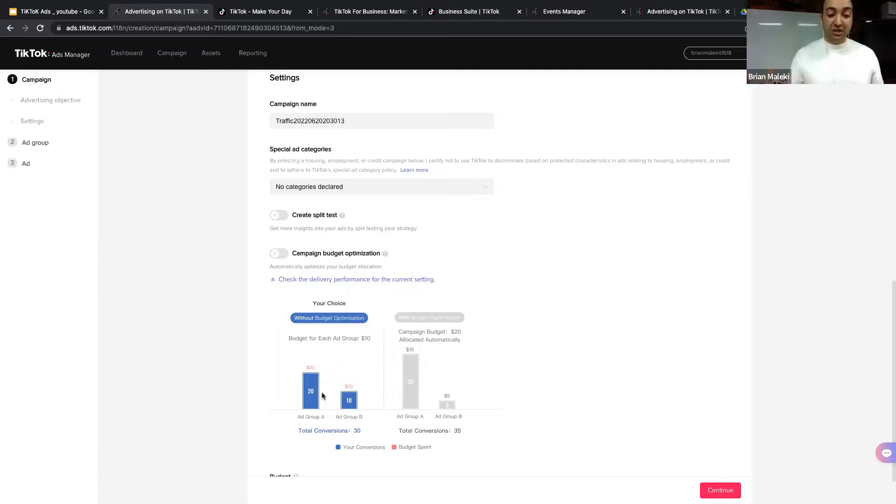
pyautogui.scroll(-1, 394, 313)
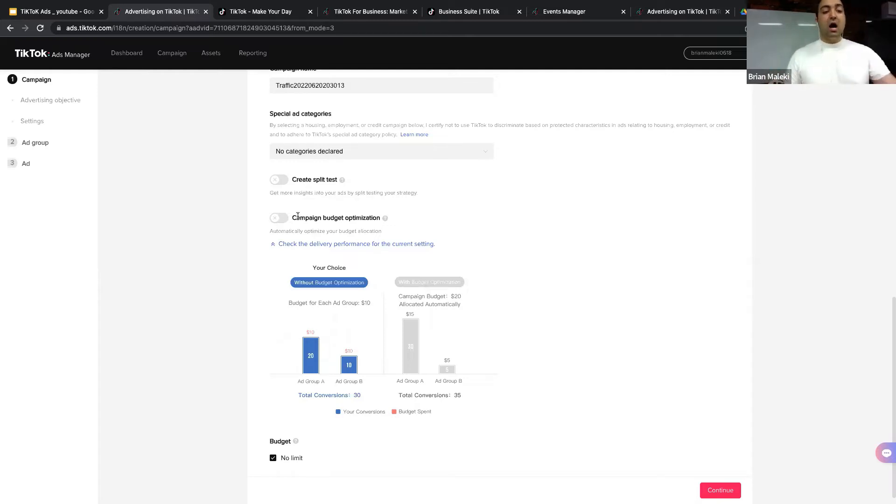
# Step: Turn on campaign budget optimization and keep the budget type as Daily
pyautogui.click(286, 219)
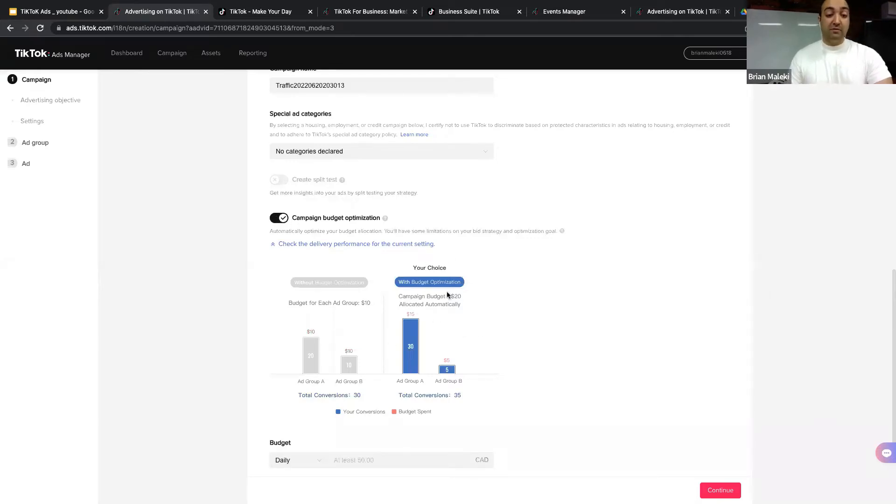
pyautogui.scroll(-3, 447, 293)
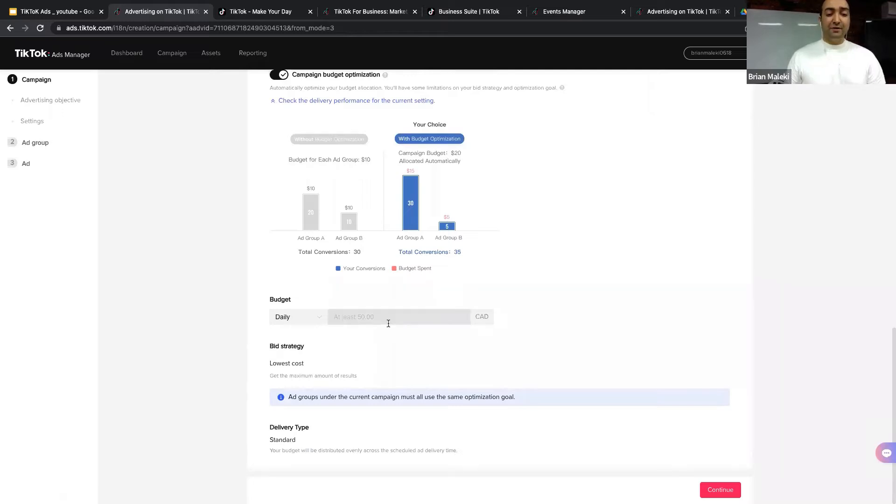
pyautogui.click(310, 316)
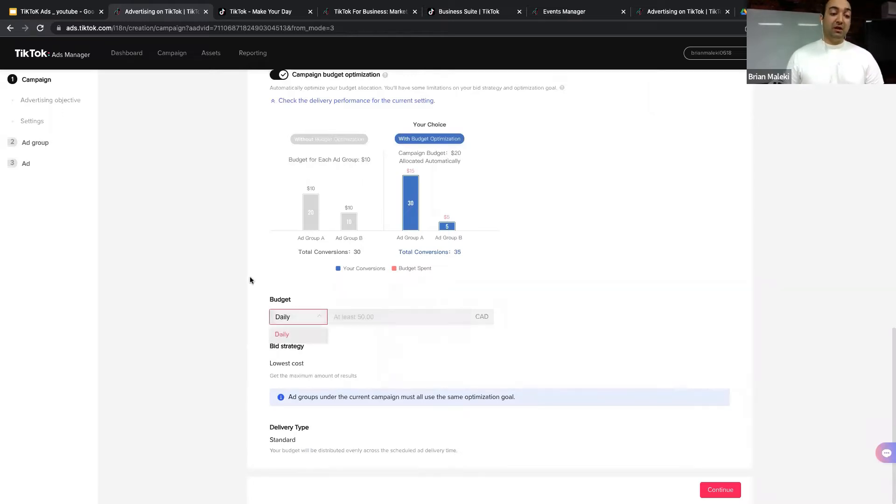
pyautogui.click(237, 275)
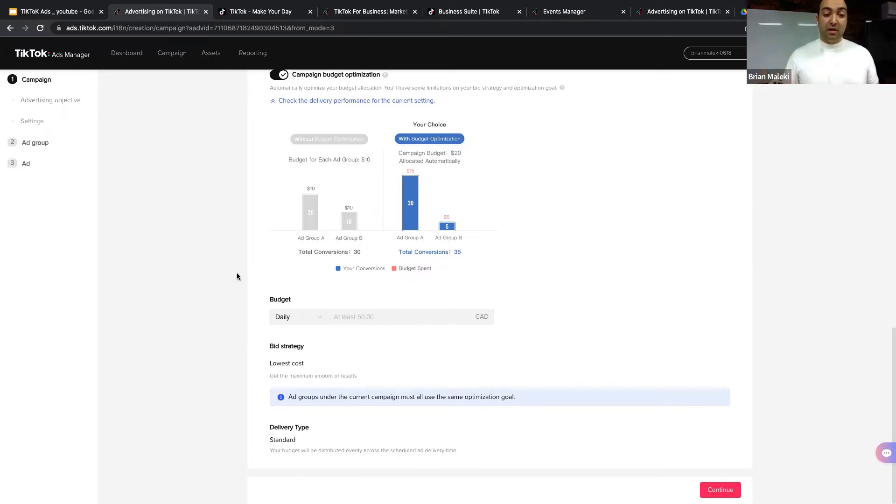
# Step: Enter 50.00 CAD as the daily budget amount
pyautogui.click(378, 313)
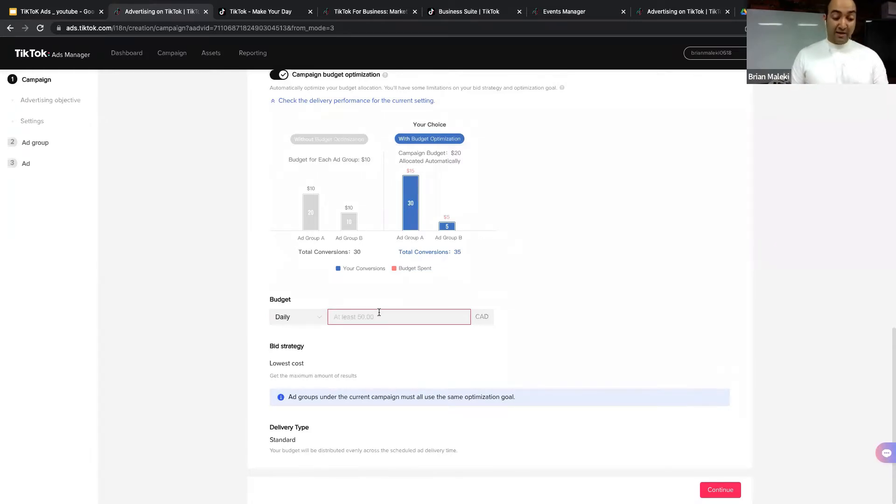
pyautogui.write('5')
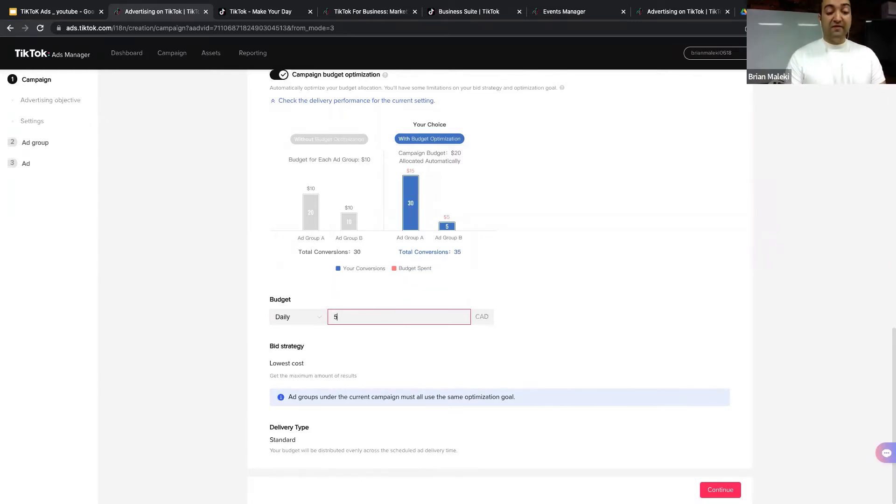
pyautogui.press('BackSpace')
pyautogui.write('50.00')
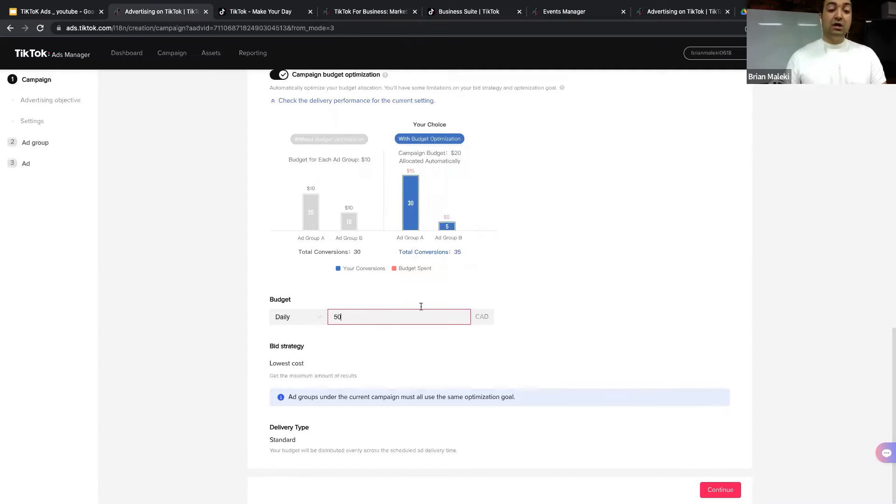
pyautogui.click(595, 321)
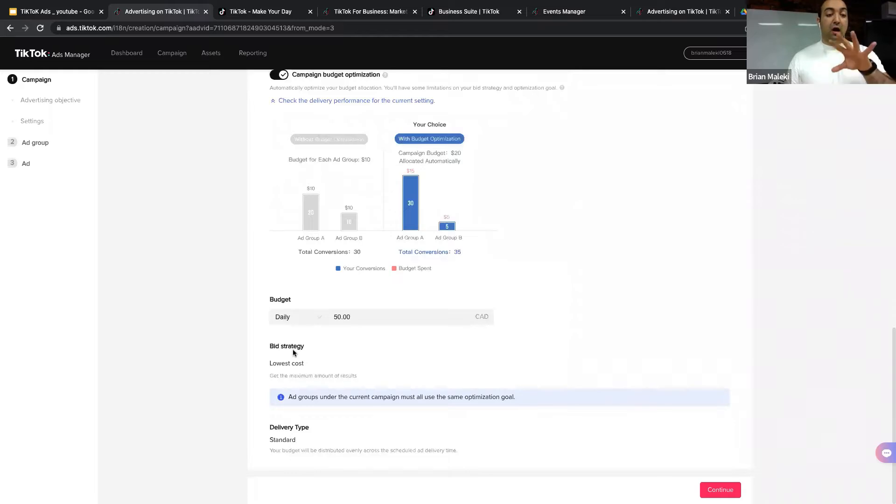
pyautogui.scroll(15, 292, 352)
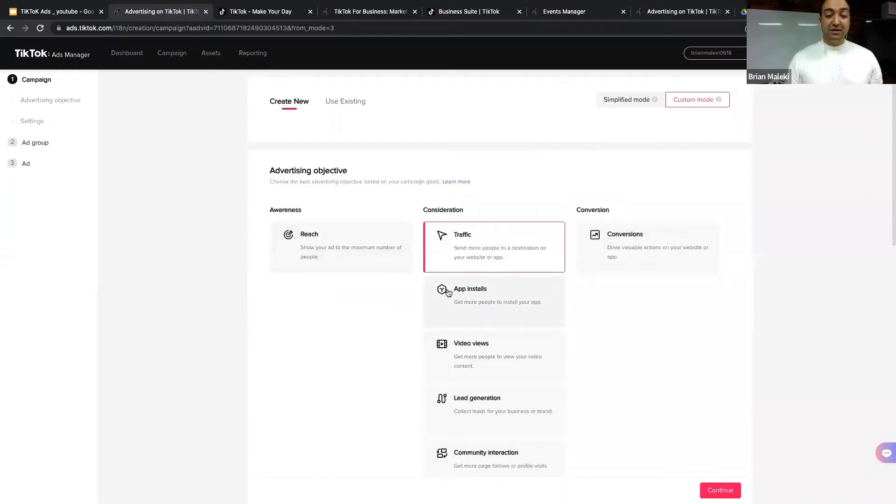
pyautogui.scroll(-10, 562, 252)
pyautogui.scroll(-3, 562, 252)
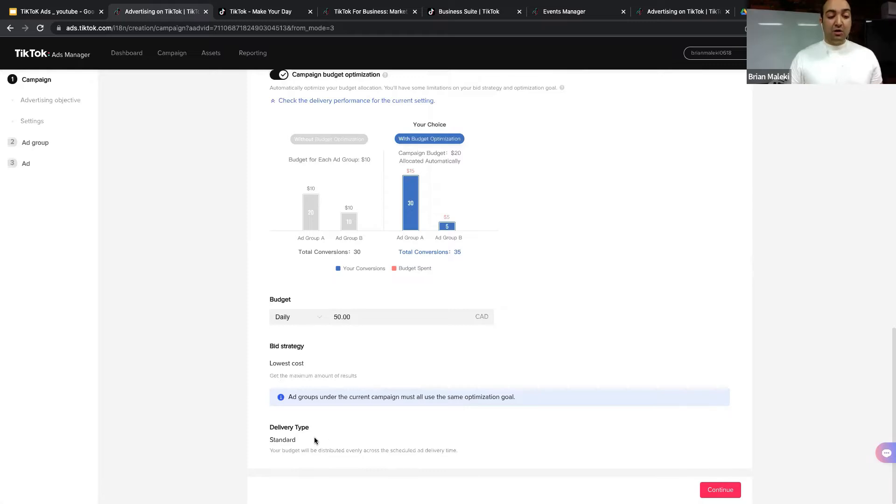
pyautogui.scroll(8, 261, 440)
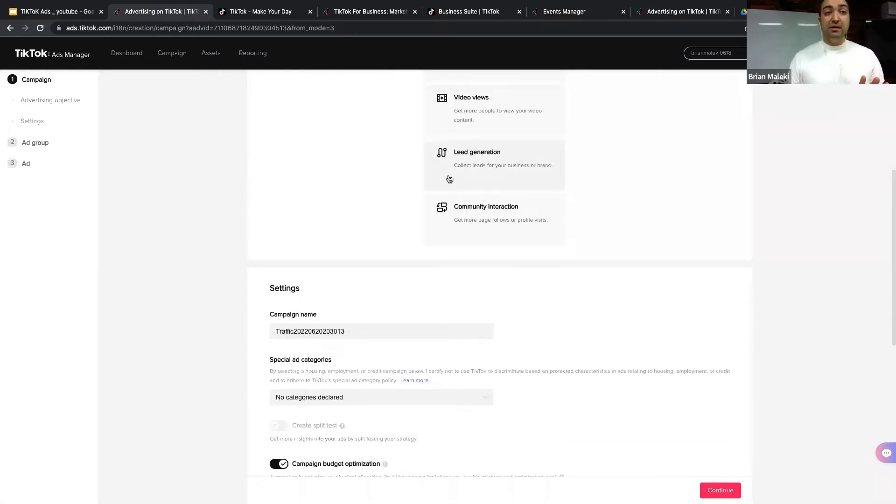
pyautogui.scroll(-8, 448, 177)
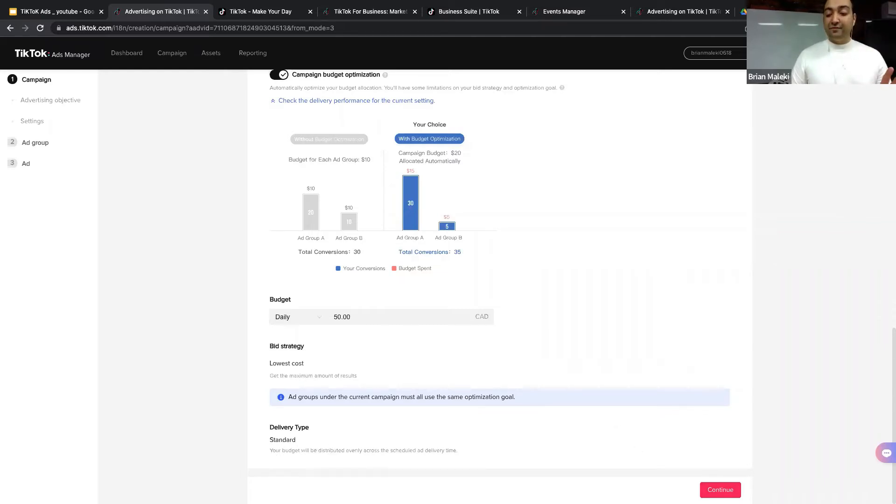
# Step: Continue to the ad group step and keep the default ad group name
pyautogui.click(719, 489)
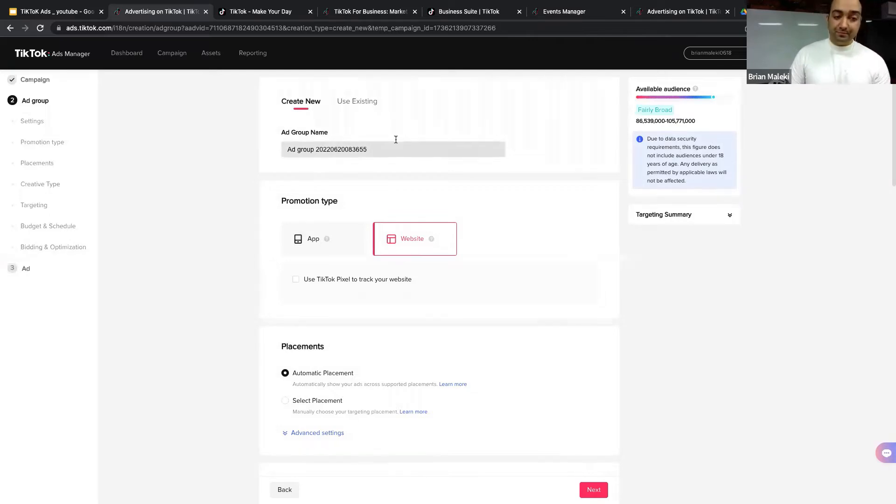
pyautogui.moveTo(395, 143); pyautogui.dragTo(275, 154)
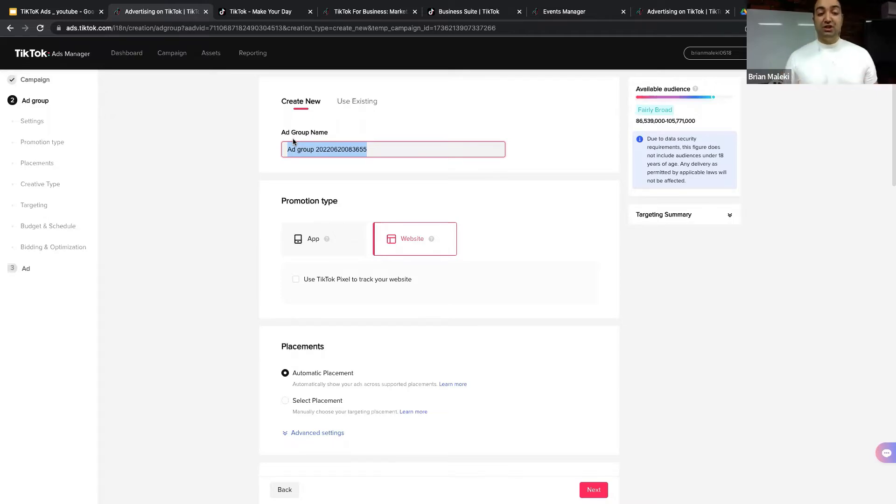
pyautogui.click(368, 150)
pyautogui.moveTo(370, 150); pyautogui.dragTo(273, 149)
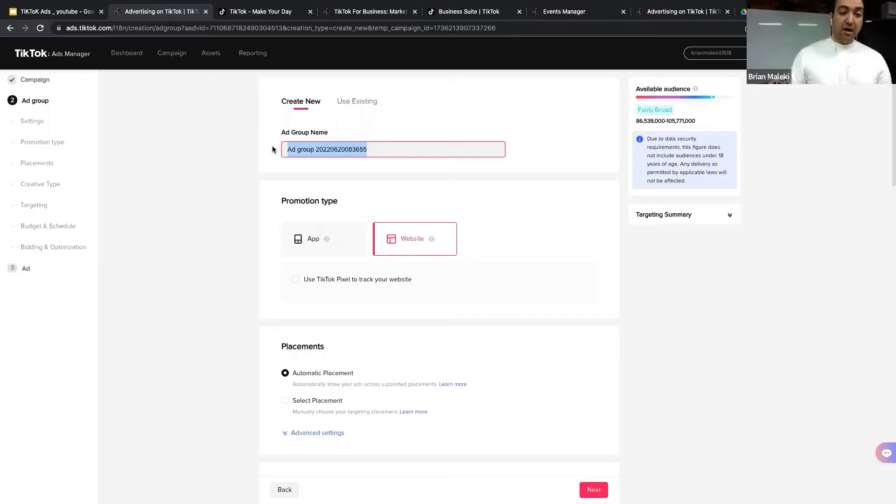
pyautogui.click(357, 148)
pyautogui.click(241, 148)
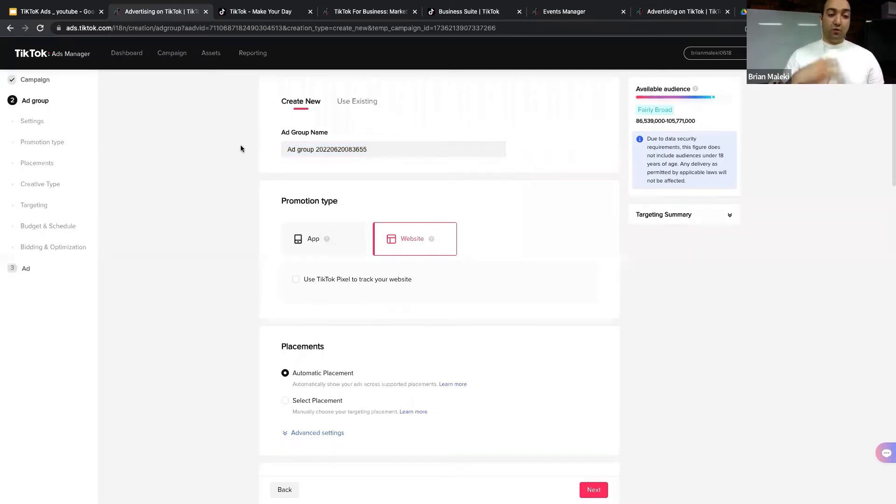
# Step: Scroll through the ad group settings down to the Placements section
pyautogui.scroll(-1, 385, 157)
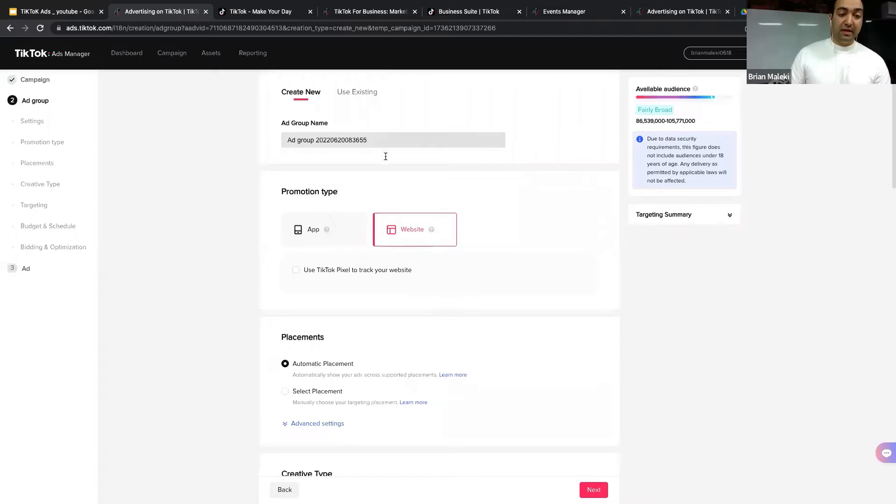
pyautogui.scroll(-2, 385, 157)
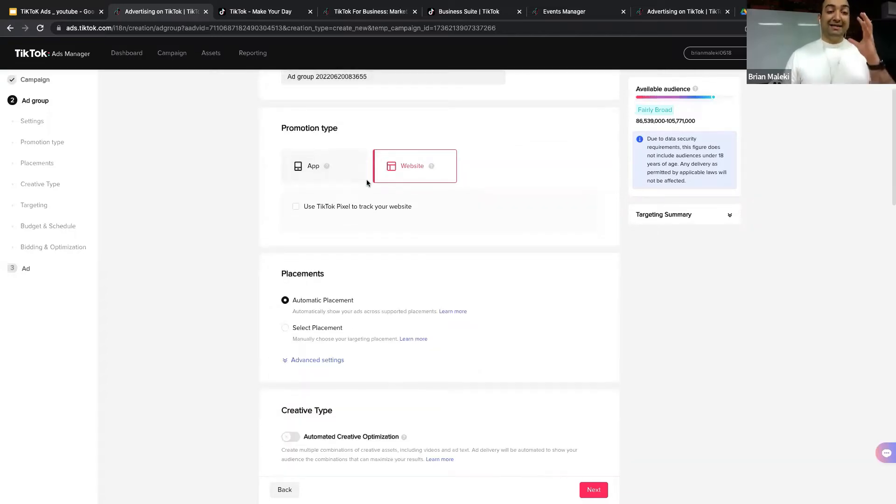
pyautogui.scroll(1, 367, 181)
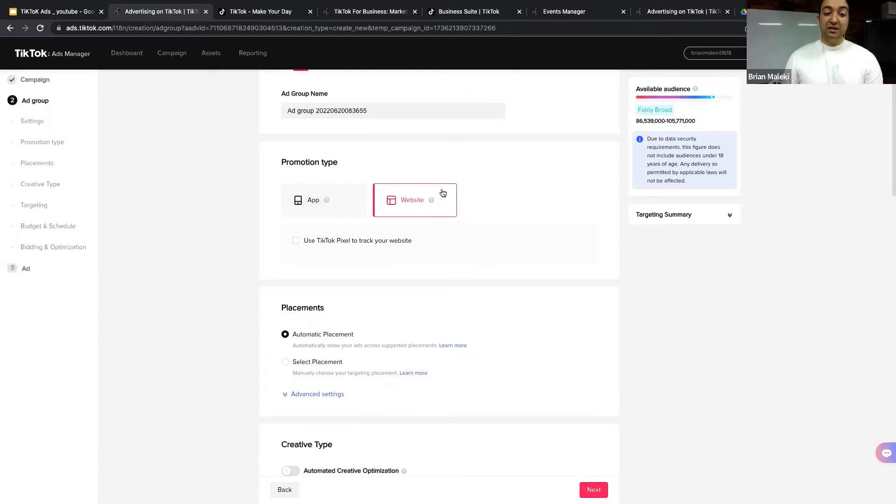
pyautogui.scroll(1, 439, 209)
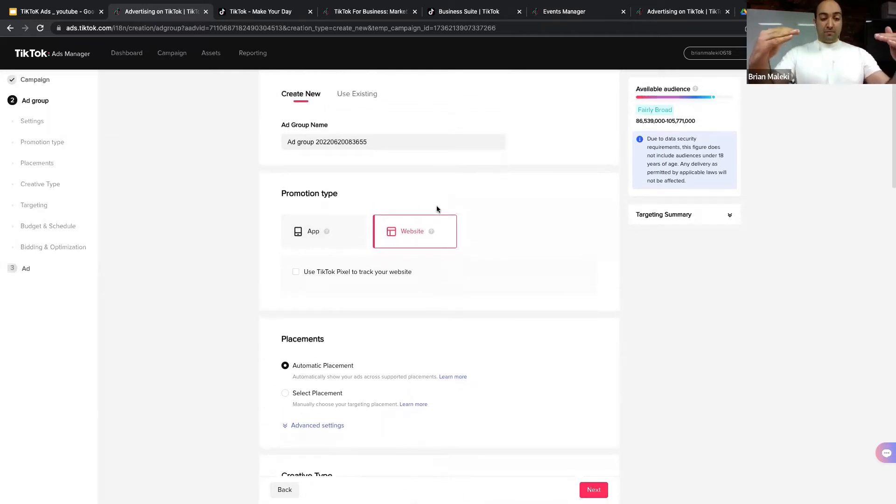
pyautogui.scroll(1, 437, 210)
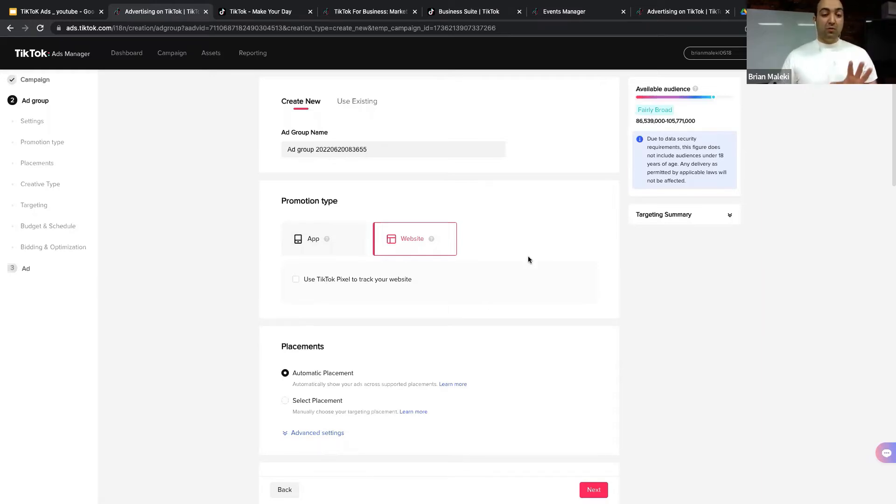
pyautogui.scroll(-3, 466, 291)
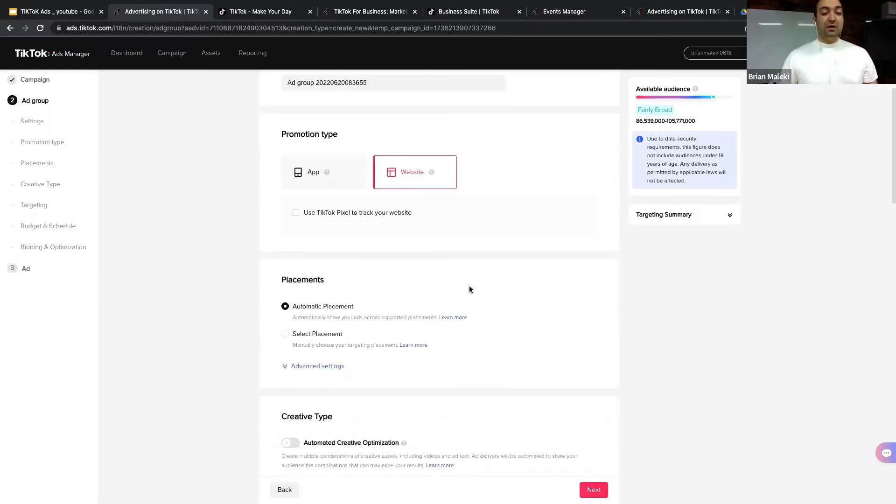
pyautogui.scroll(-5, 468, 289)
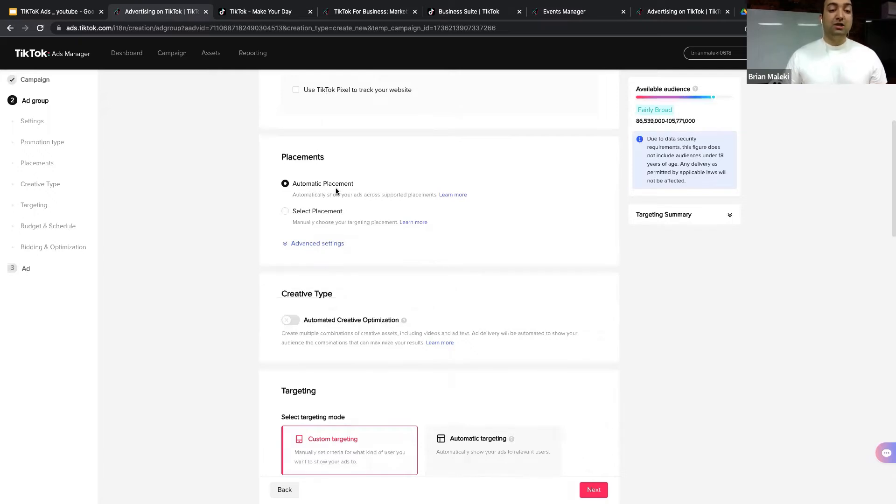
# Step: Use Select Placement with only TikTok, unticking News Feed App Series and Pangle, and show advanced settings
pyautogui.click(288, 211)
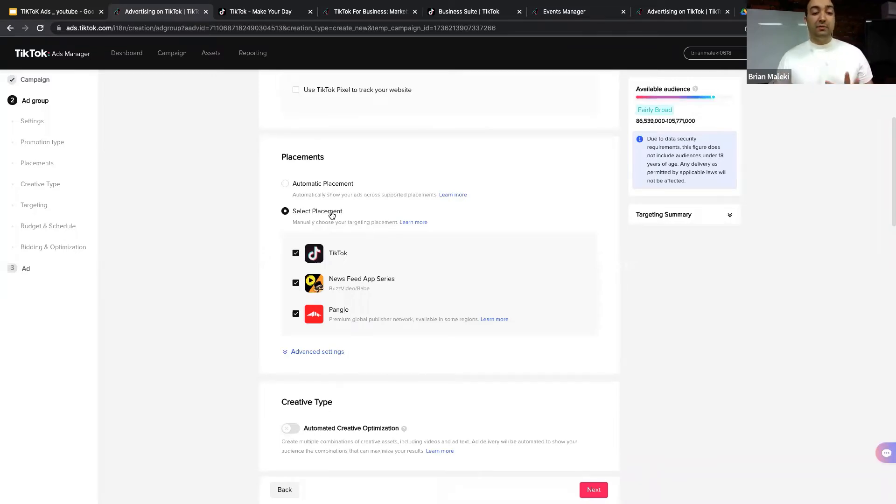
pyautogui.click(296, 283)
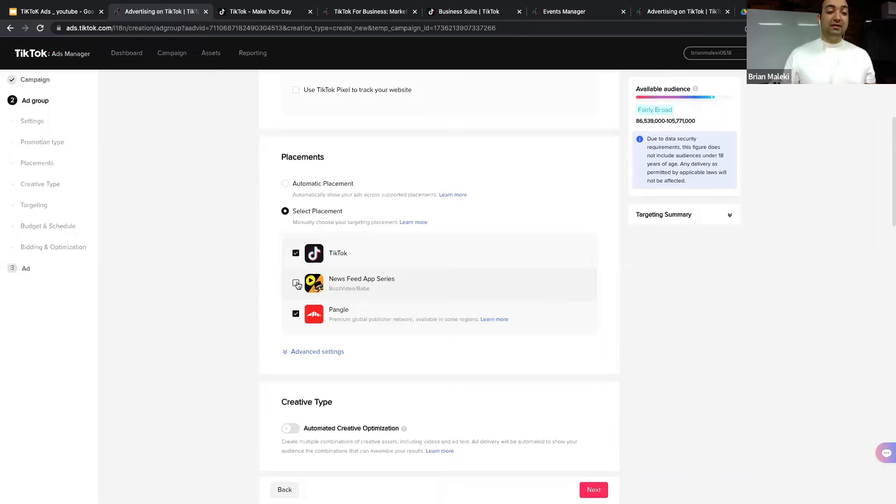
pyautogui.click(295, 315)
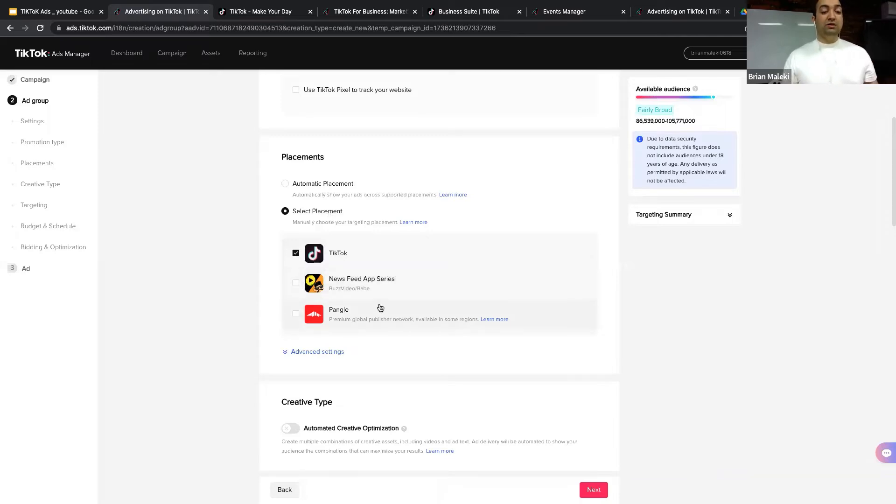
pyautogui.click(340, 352)
pyautogui.scroll(-2, 355, 328)
pyautogui.scroll(-2, 361, 323)
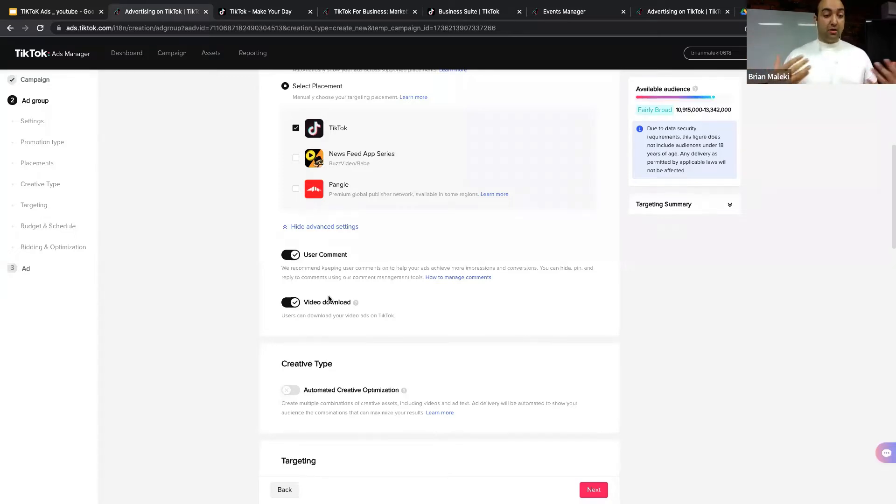
pyautogui.scroll(-3, 353, 294)
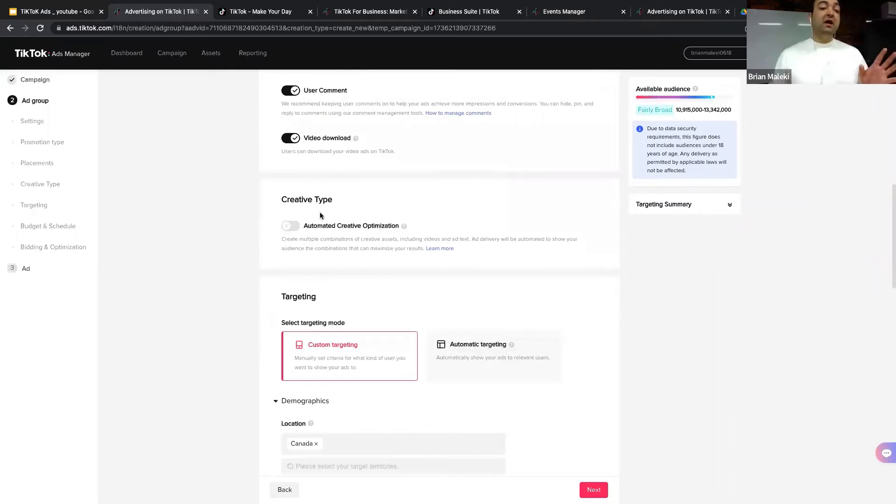
pyautogui.click(293, 226)
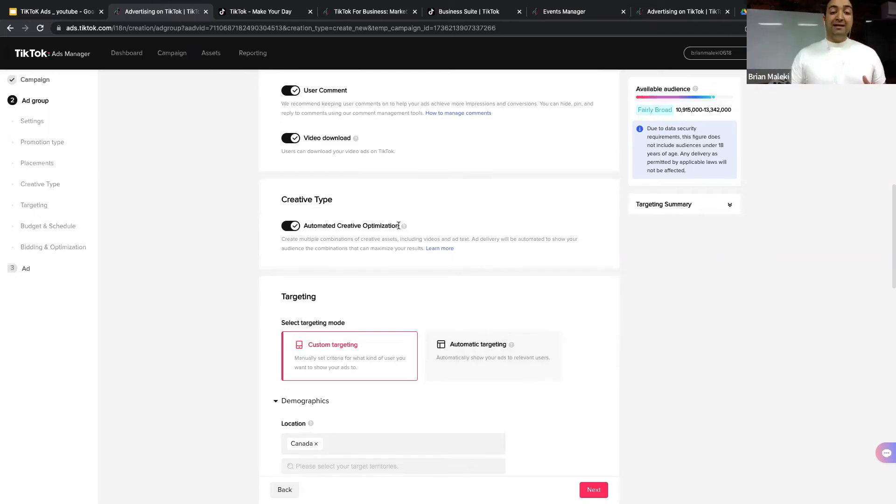
pyautogui.moveTo(400, 226); pyautogui.dragTo(300, 224)
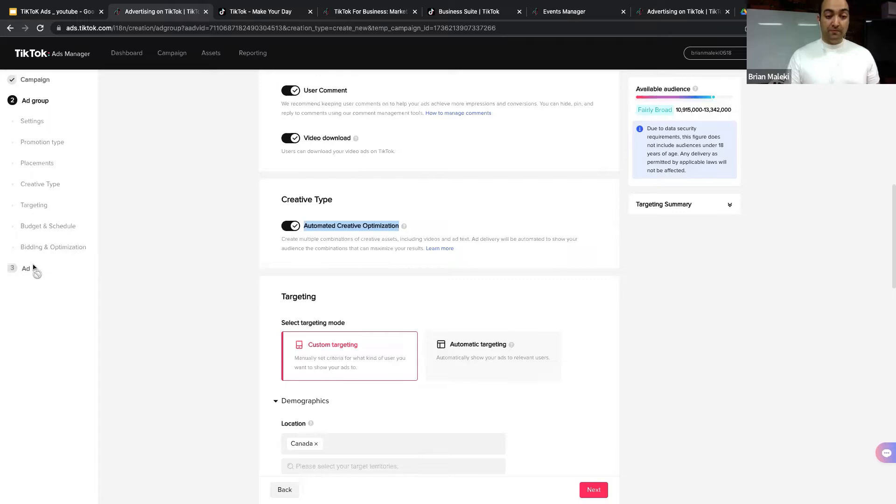
pyautogui.click(289, 229)
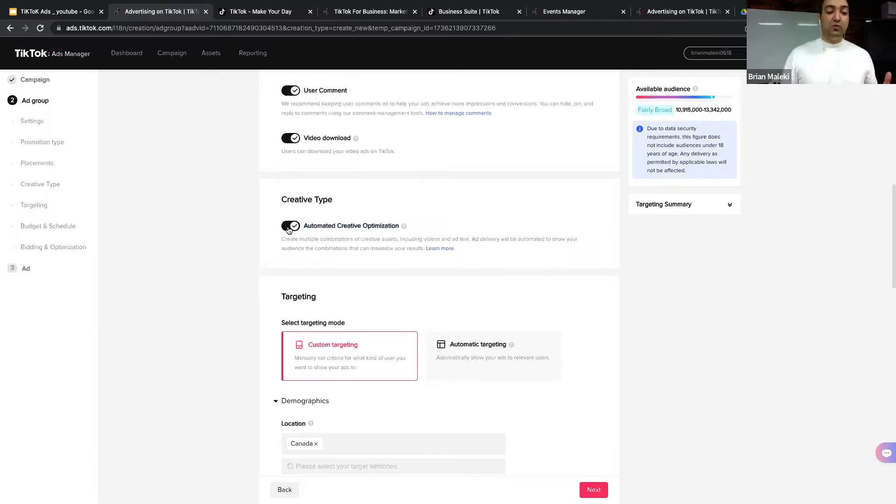
pyautogui.scroll(-2, 340, 253)
pyautogui.scroll(-1, 340, 254)
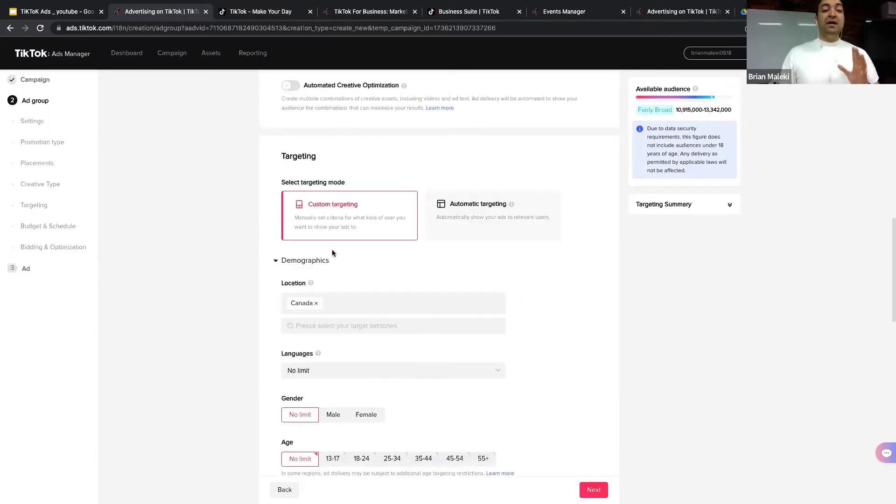
# Step: Switch targeting to Automatic, keeping Canada as location and no language limit
pyautogui.click(489, 218)
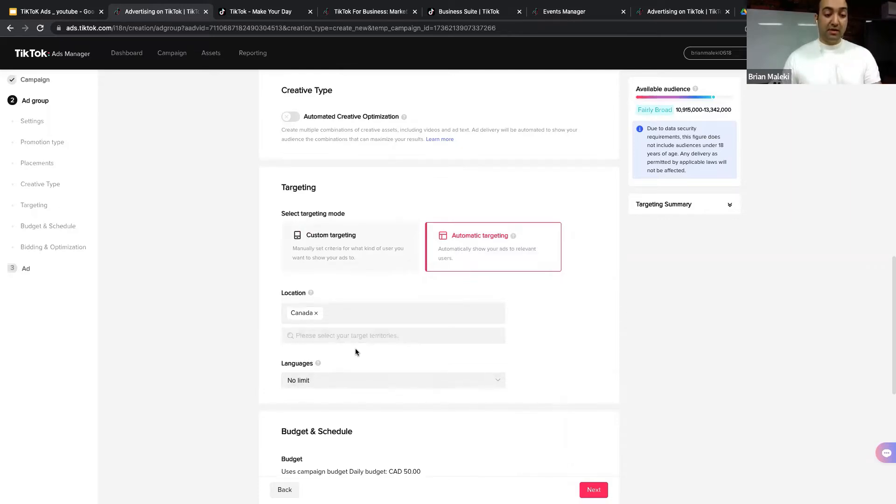
pyautogui.scroll(-1, 356, 352)
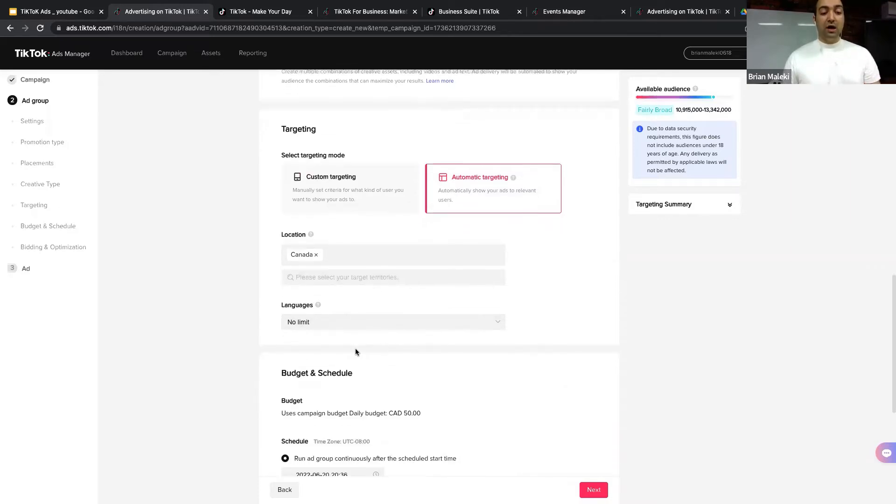
# Step: Swap the Canada location for Greater Vancouver under Canada > British Columbia
pyautogui.click(316, 256)
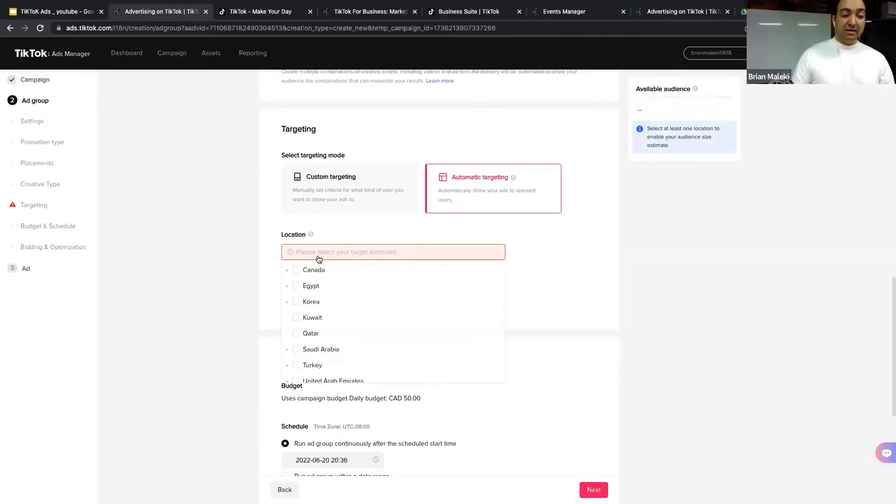
pyautogui.click(287, 270)
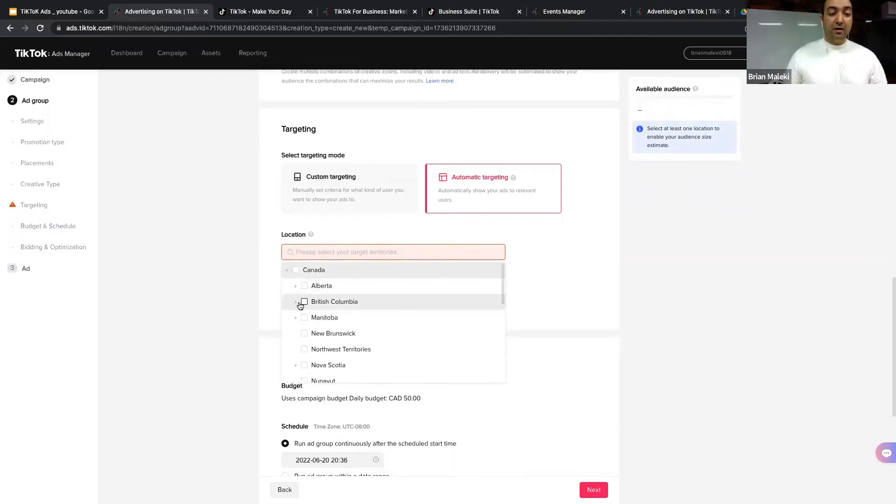
pyautogui.click(298, 302)
pyautogui.click(313, 319)
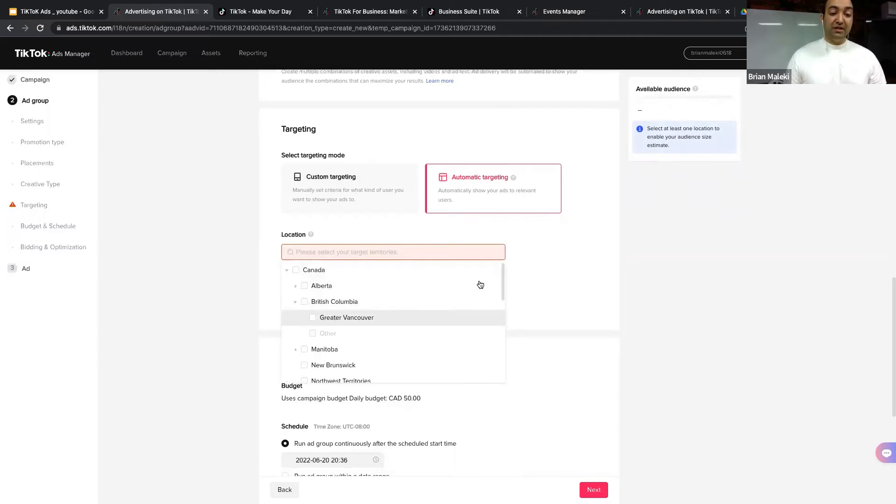
pyautogui.click(552, 272)
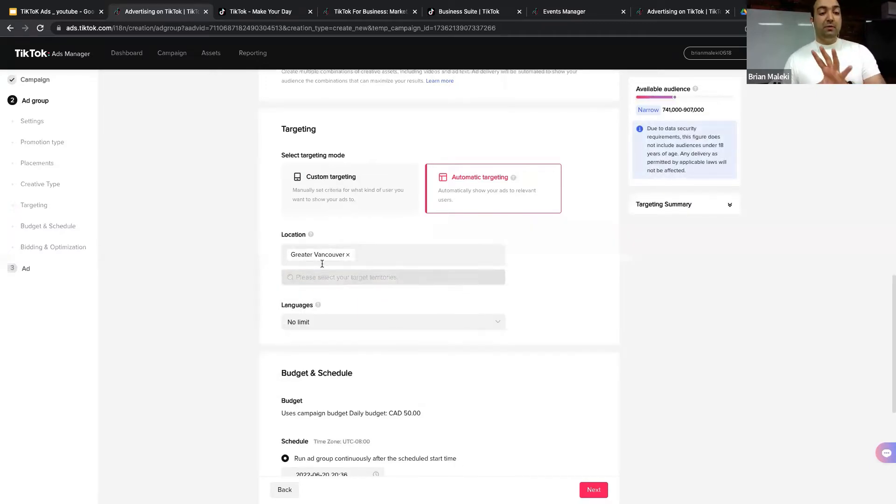
pyautogui.click(334, 326)
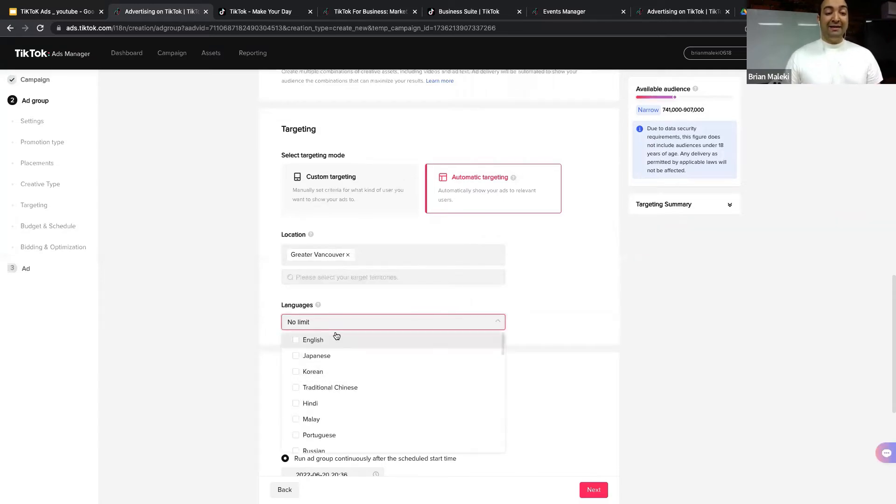
# Step: Make Hindi the only target language, shrinking the audience to 0–1,000
pyautogui.scroll(-1, 332, 376)
pyautogui.scroll(-2, 330, 373)
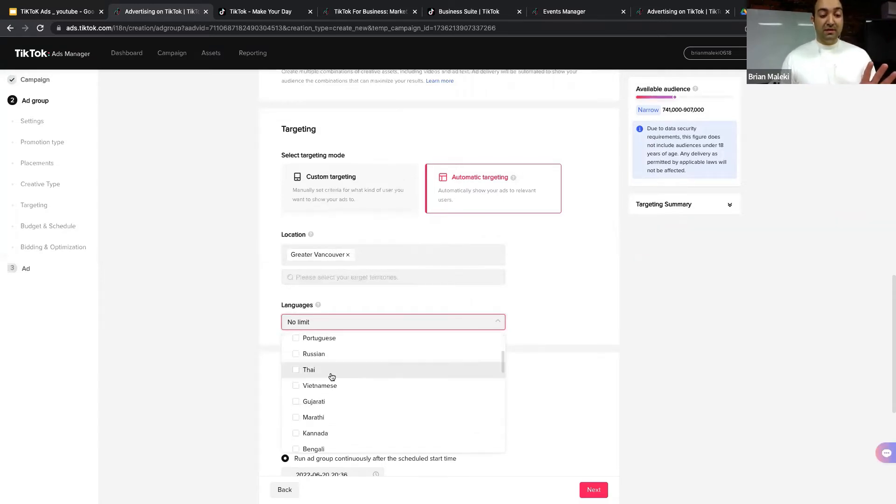
pyautogui.scroll(1, 337, 387)
pyautogui.scroll(2, 334, 380)
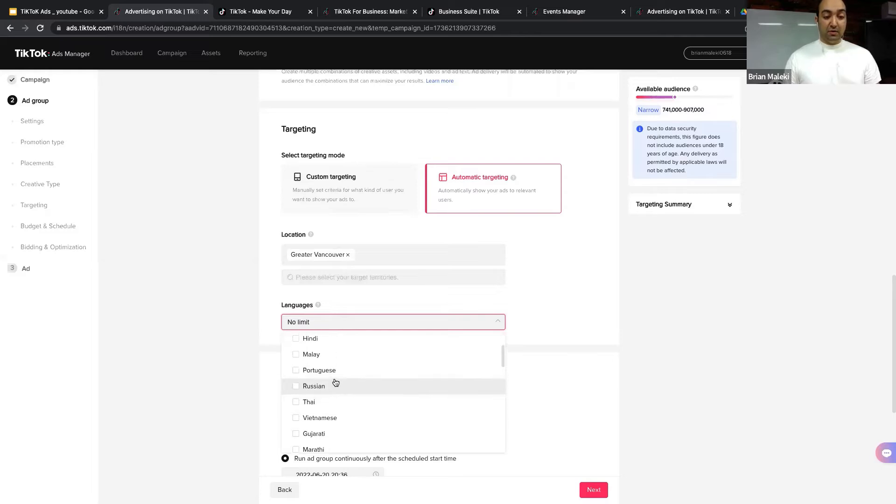
pyautogui.click(316, 354)
pyautogui.click(504, 299)
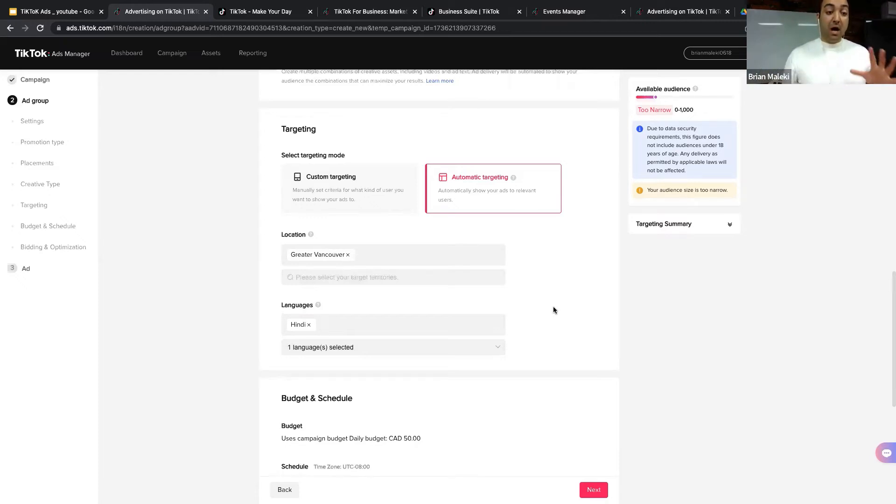
pyautogui.scroll(-1, 553, 308)
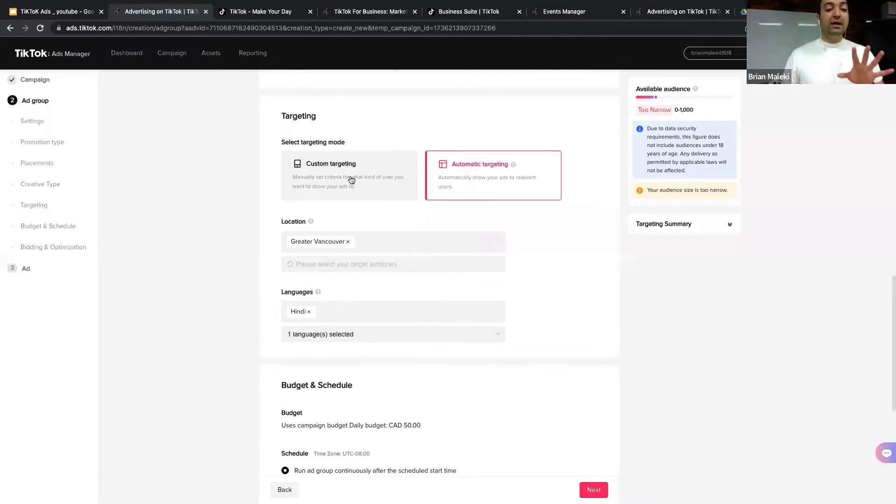
# Step: Switch back to custom targeting and remove Hindi from the target languages
pyautogui.click(352, 180)
pyautogui.scroll(-3, 379, 245)
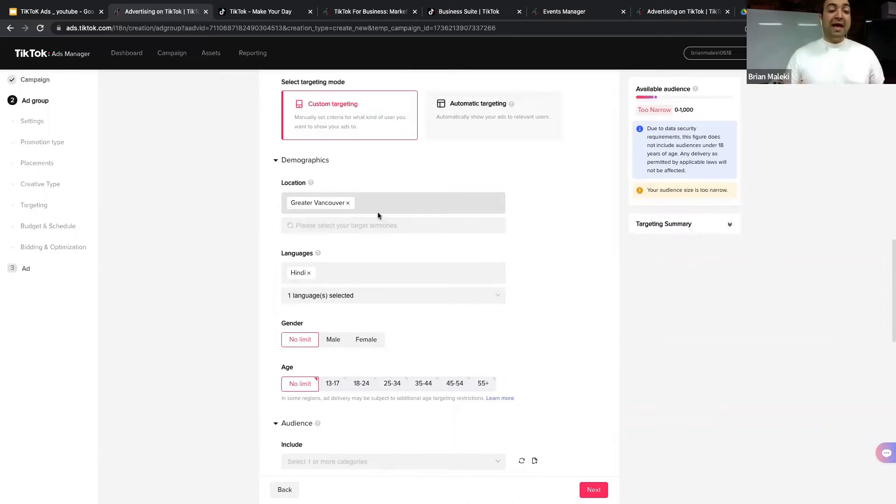
pyautogui.click(309, 273)
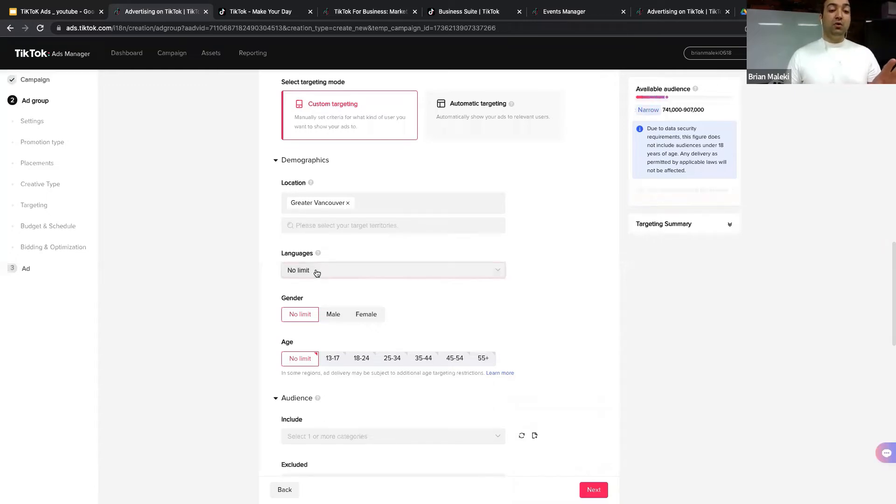
# Step: Browse the language list and close it without selecting a language
pyautogui.click(314, 271)
pyautogui.scroll(-1, 312, 299)
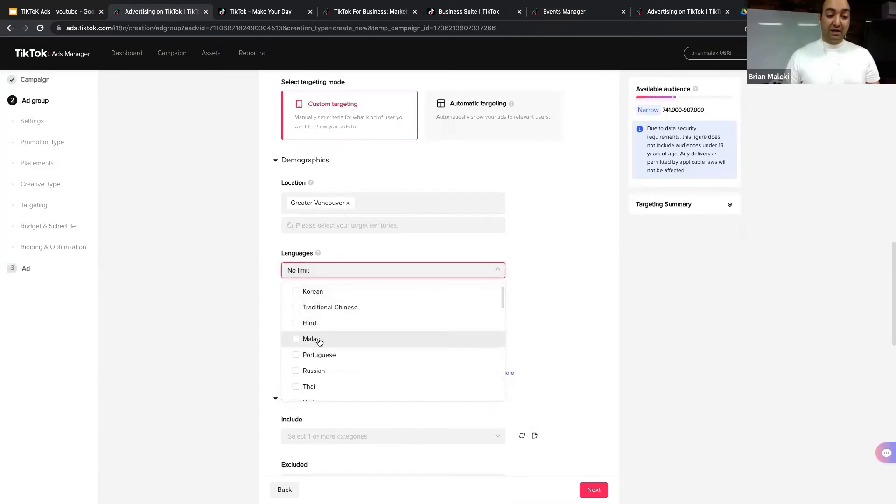
pyautogui.scroll(-1, 321, 358)
pyautogui.scroll(-1, 321, 357)
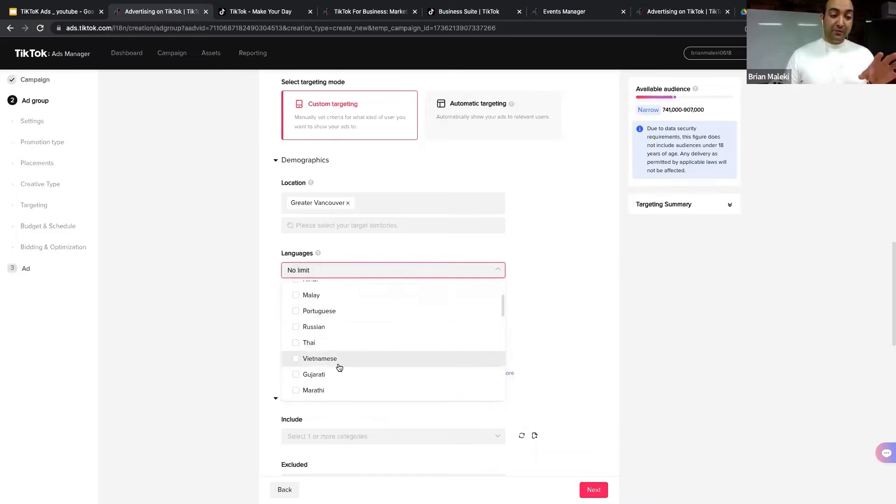
pyautogui.scroll(-2, 338, 365)
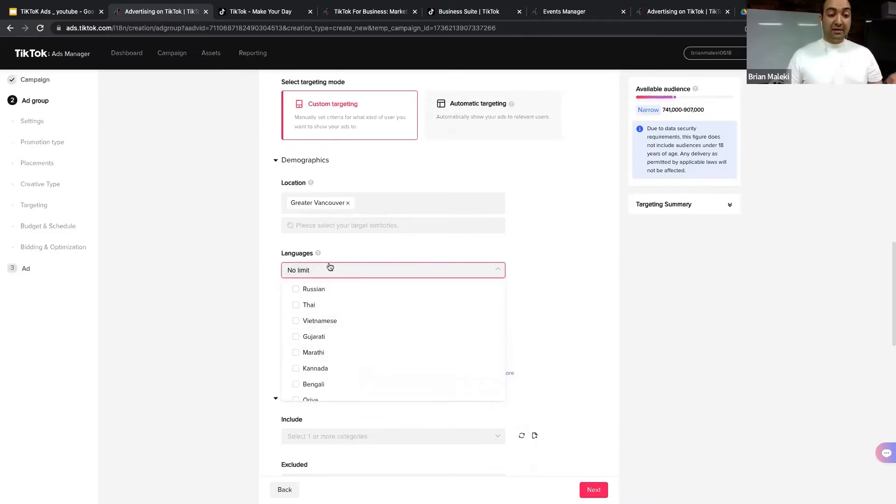
pyautogui.click(257, 260)
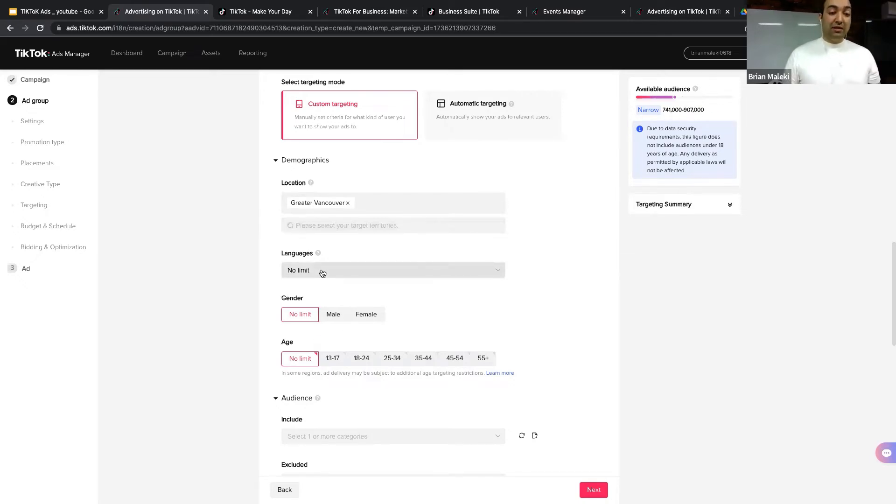
pyautogui.scroll(-1, 322, 273)
# Step: Set the ad group's target languages to English and Japanese
pyautogui.click(327, 223)
pyautogui.click(324, 256)
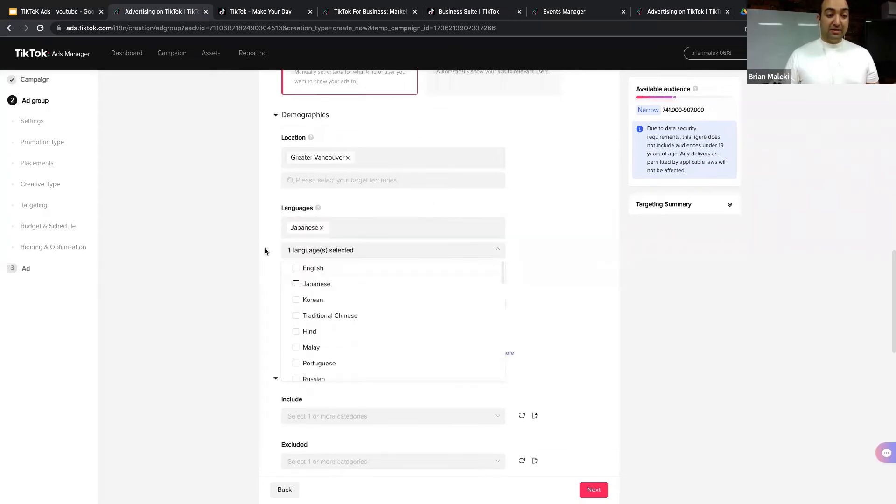
pyautogui.click(233, 235)
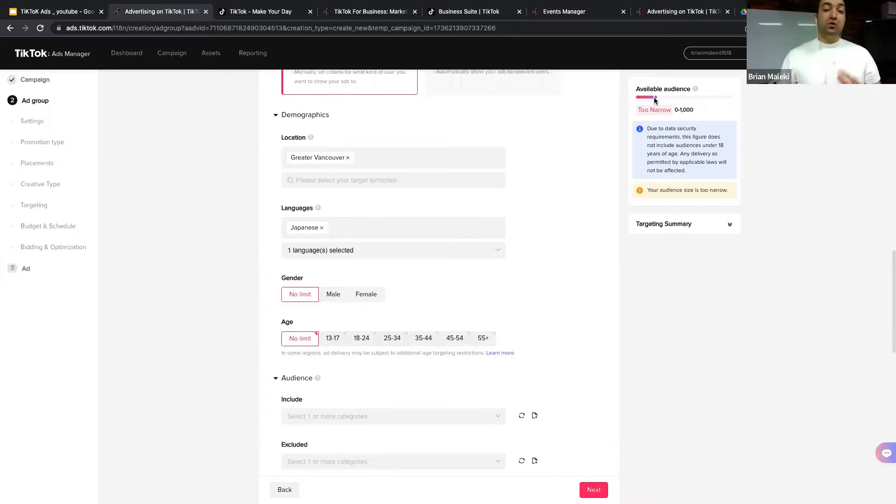
pyautogui.click(322, 228)
pyautogui.click(324, 232)
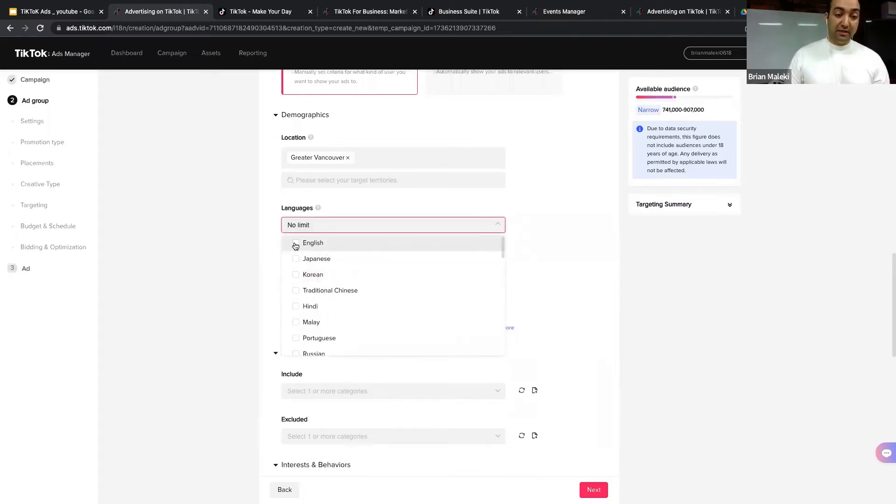
pyautogui.click(296, 242)
pyautogui.click(308, 284)
pyautogui.click(242, 237)
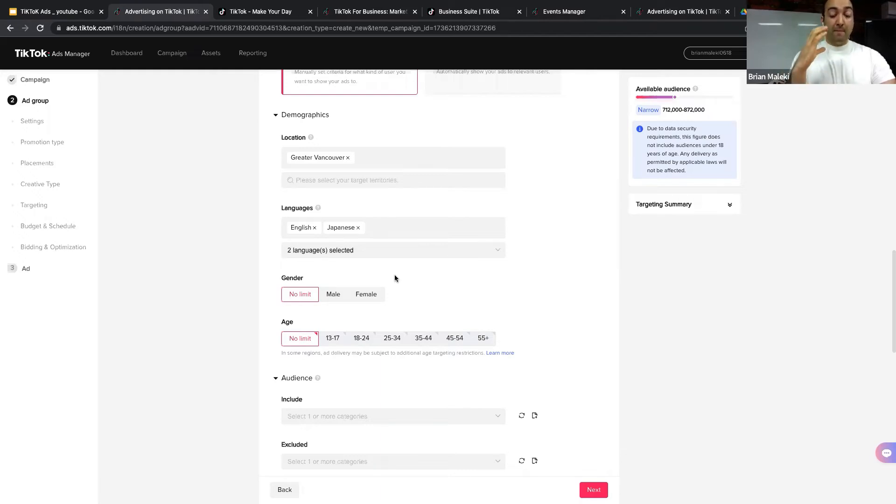
pyautogui.scroll(-2, 350, 290)
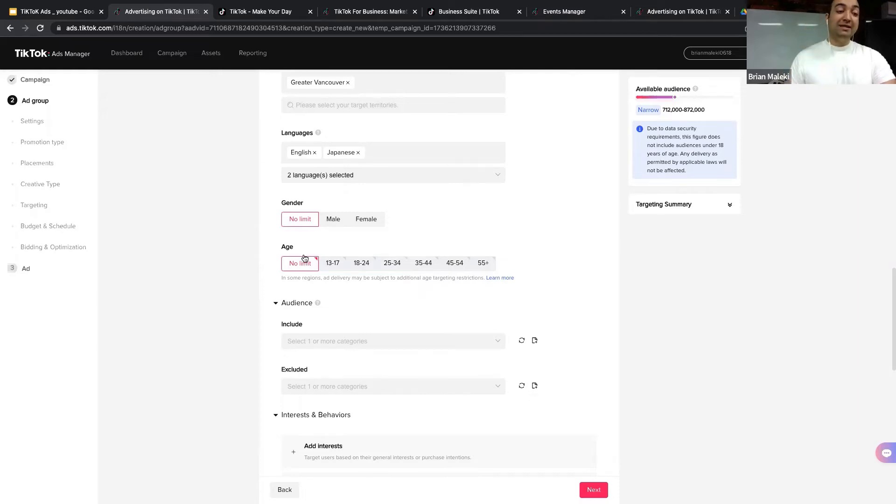
# Step: Present the TikTok Ads slide deck full screen from the 'TikTok by the numbers' slide
pyautogui.click(56, 12)
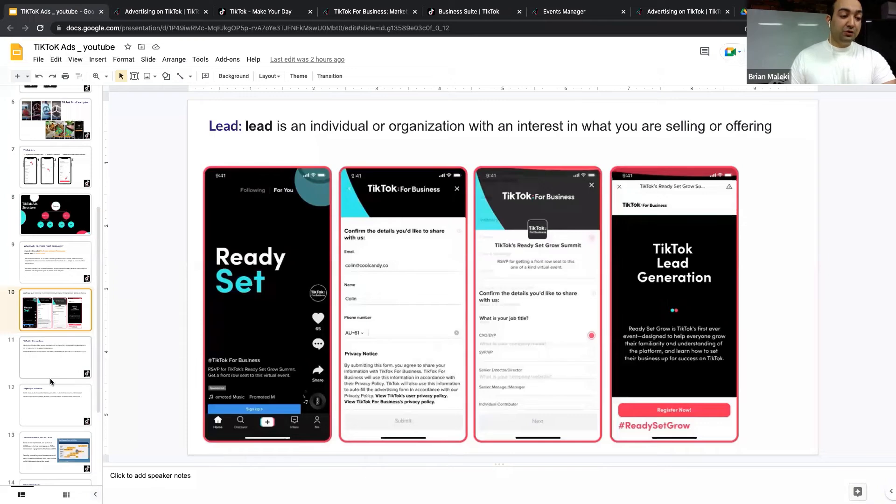
pyautogui.scroll(-1, 49, 378)
pyautogui.click(44, 319)
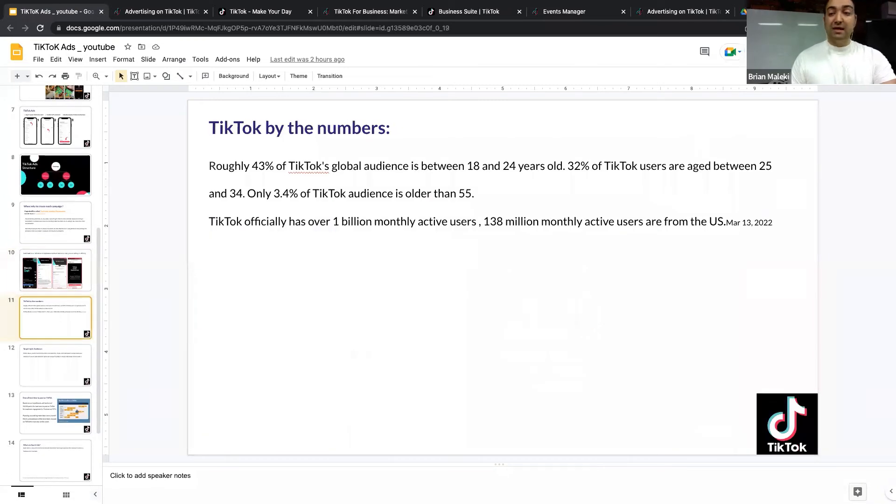
pyautogui.click(780, 52)
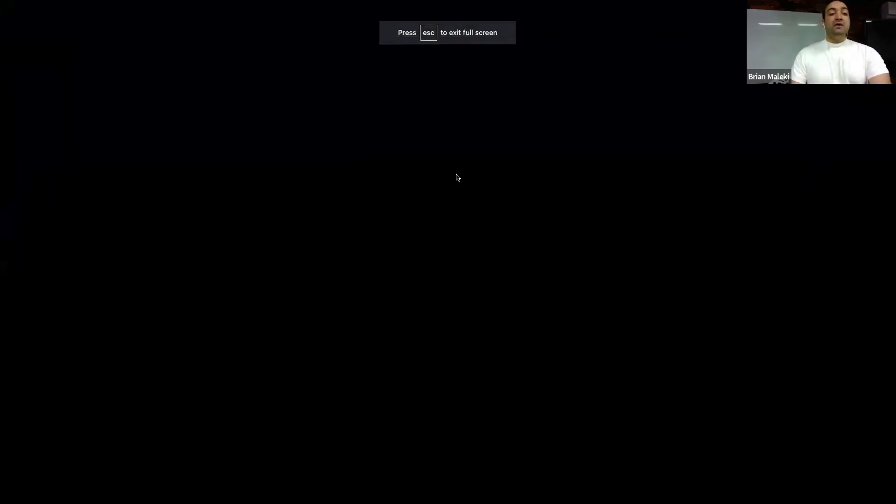
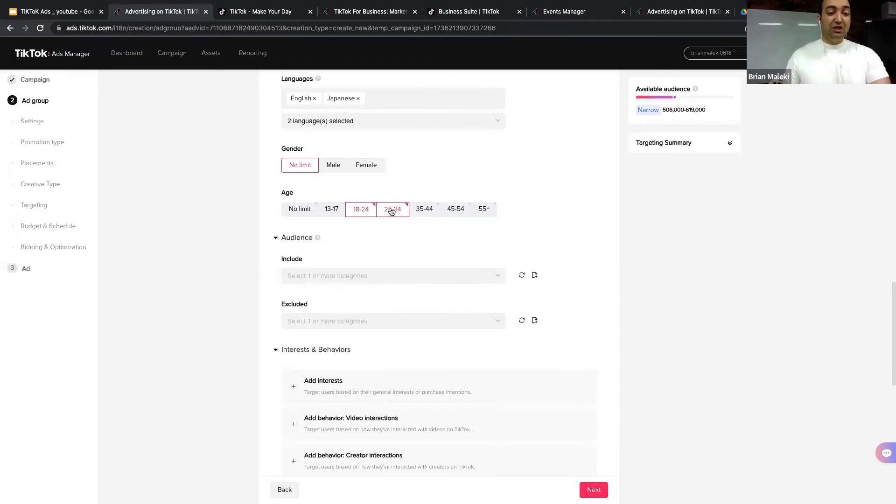
# Step: Scroll down and back up through the ad group's targeting settings to review them
pyautogui.scroll(-3, 392, 211)
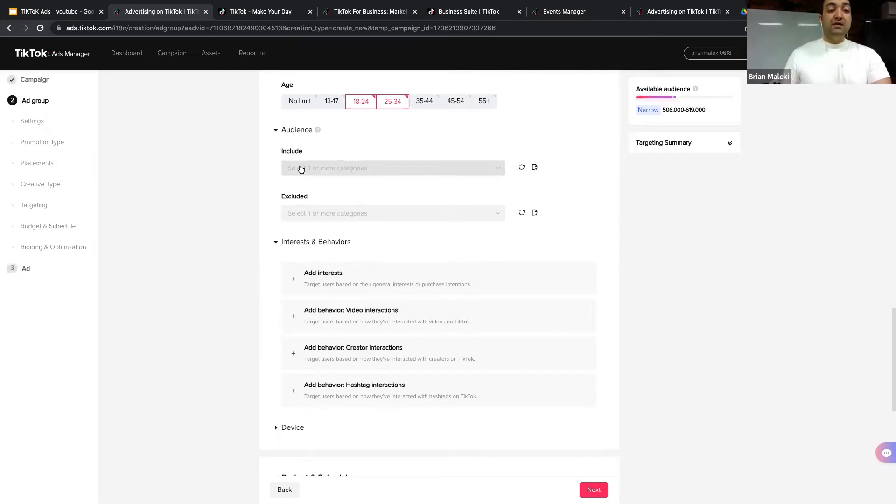
pyautogui.scroll(1, 300, 169)
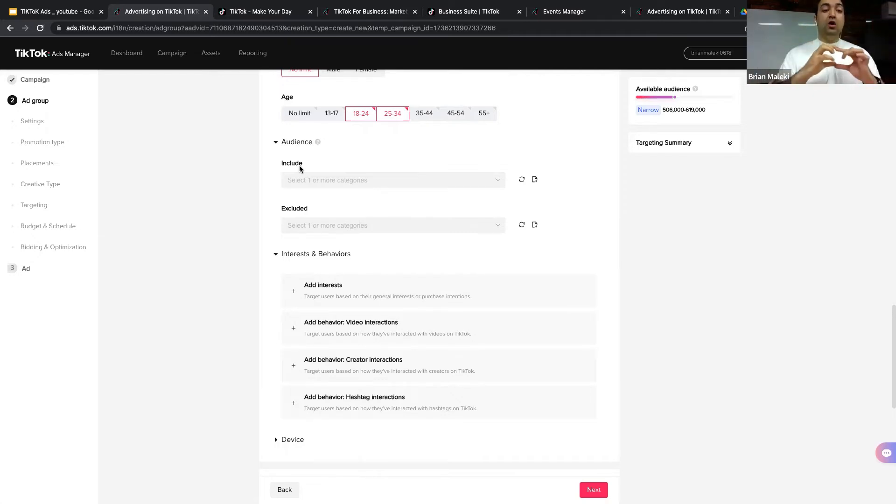
# Step: Open slide 15, 'TikTok Pixel', in the TikTok Ads presentation
pyautogui.click(50, 13)
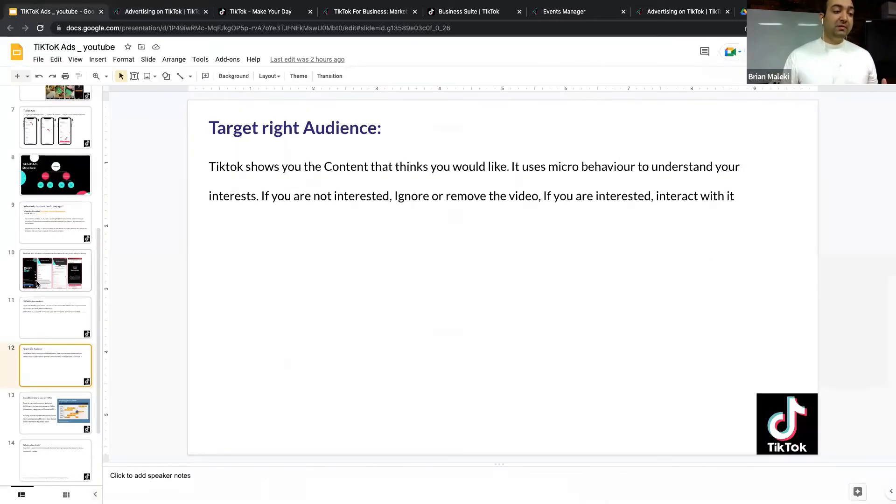
pyautogui.scroll(-2, 54, 291)
pyautogui.click(35, 361)
pyautogui.click(52, 401)
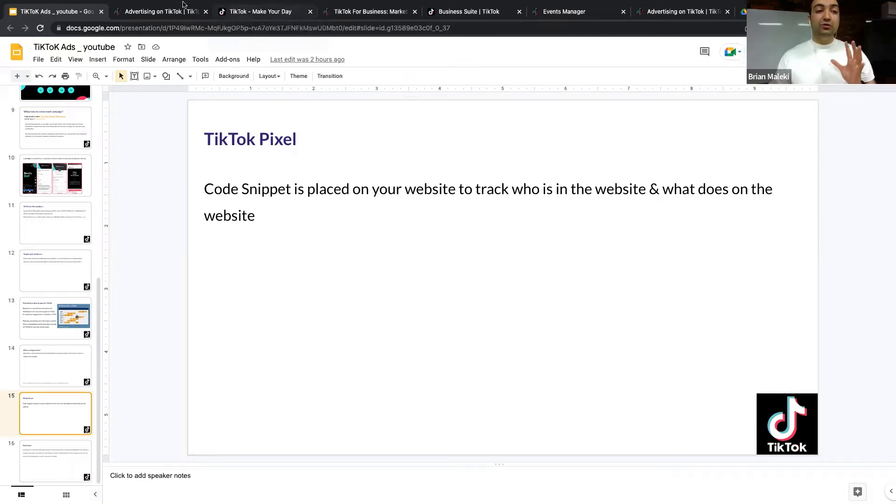
# Step: Add the Beauty & Personal Care interest category to the ad group's targeting
pyautogui.click(153, 12)
pyautogui.scroll(-2, 444, 224)
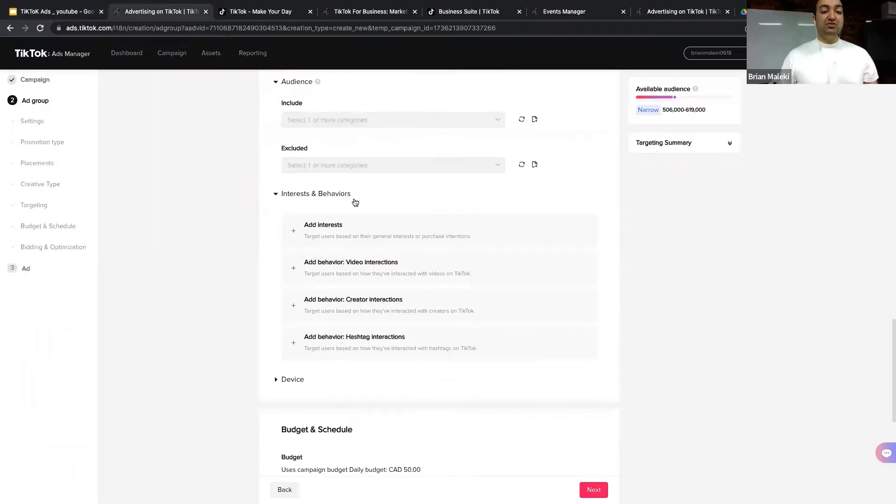
pyautogui.click(374, 230)
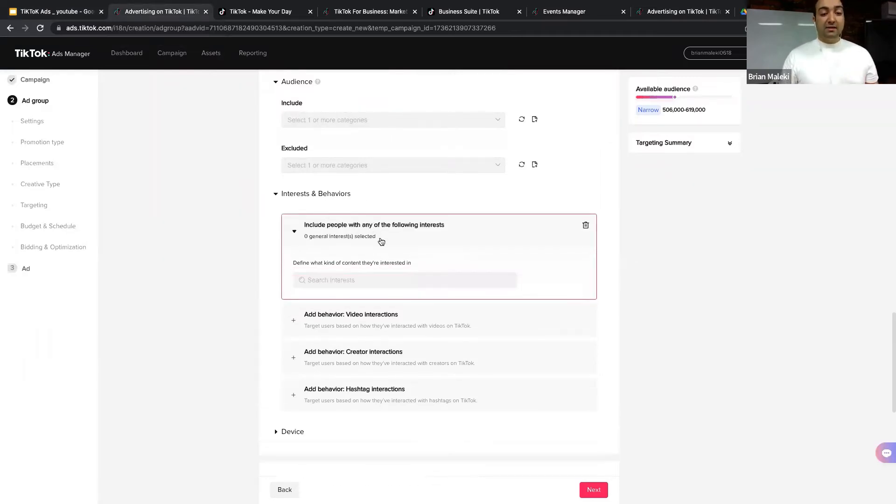
pyautogui.click(382, 278)
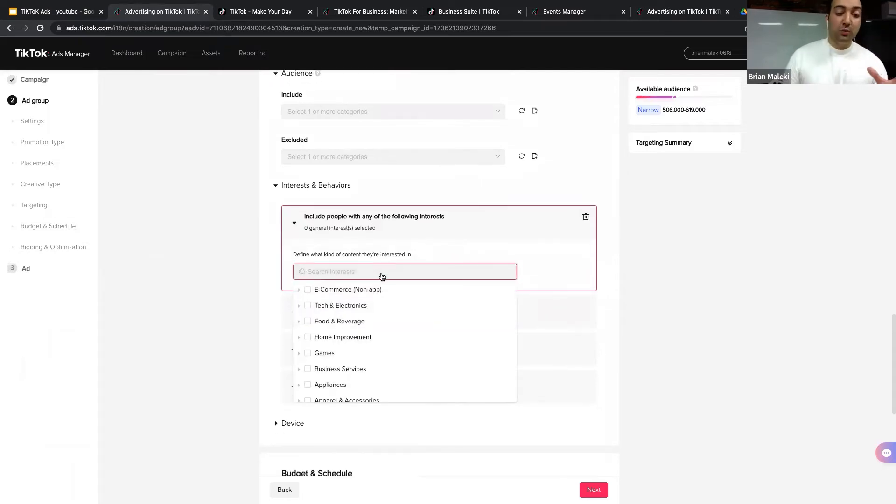
pyautogui.scroll(-3, 397, 336)
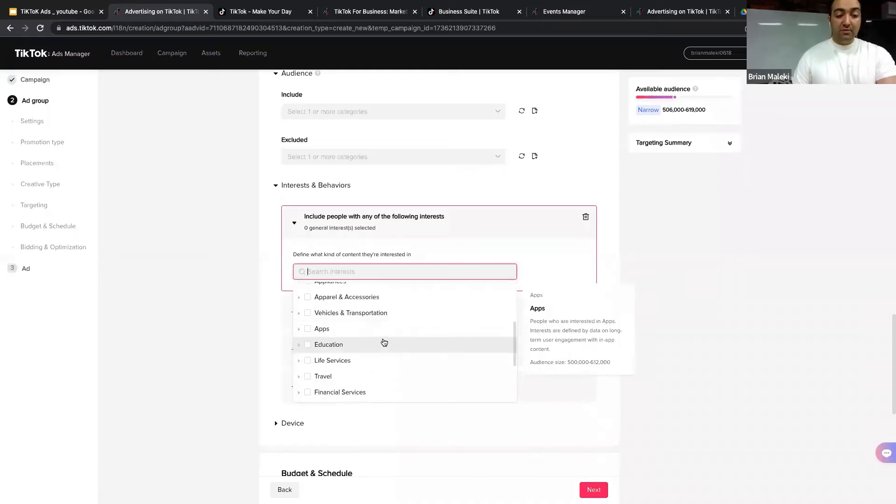
pyautogui.scroll(-3, 383, 342)
pyautogui.moveTo(299, 378)
pyautogui.click(306, 378)
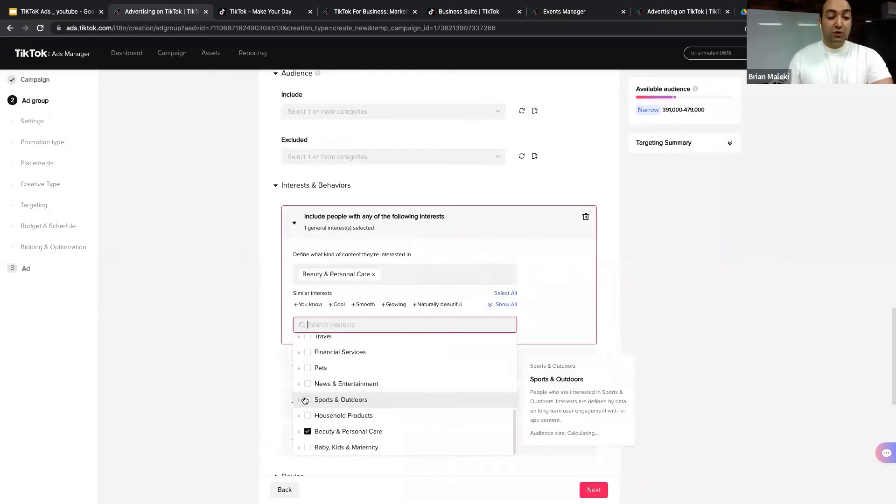
pyautogui.scroll(-3, 304, 400)
pyautogui.click(360, 301)
pyautogui.scroll(-3, 360, 303)
pyautogui.scroll(-2, 362, 276)
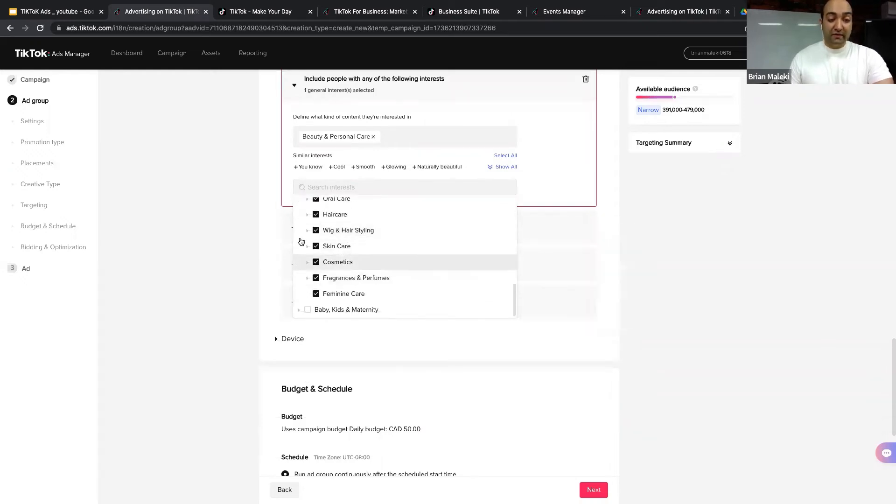
pyautogui.click(259, 213)
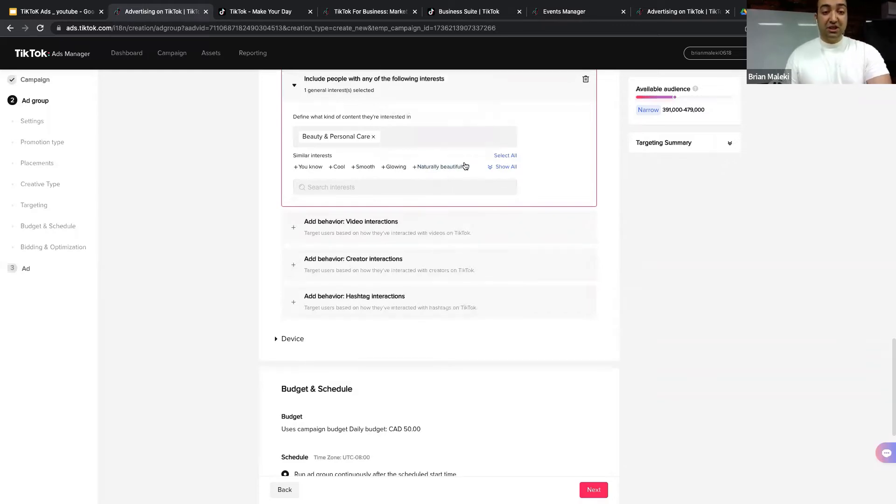
# Step: Add a Video interactions behaviour section to the audience targeting
pyautogui.scroll(1, 424, 172)
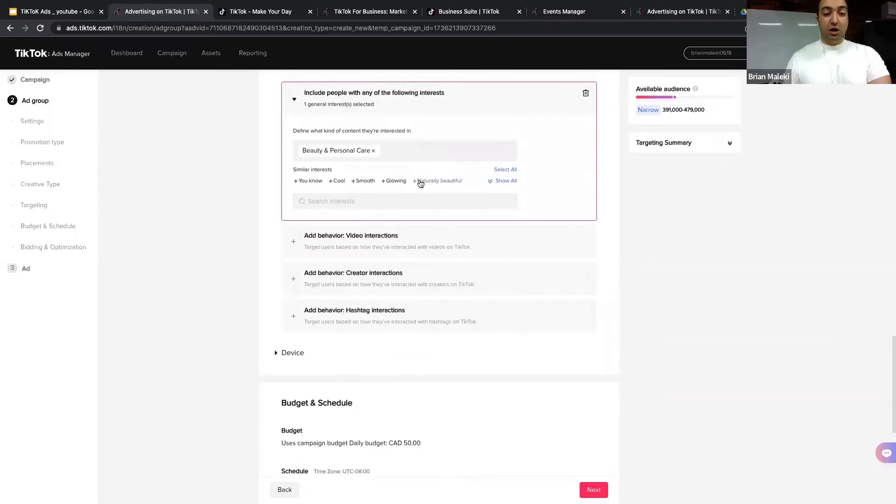
pyautogui.moveTo(414, 184)
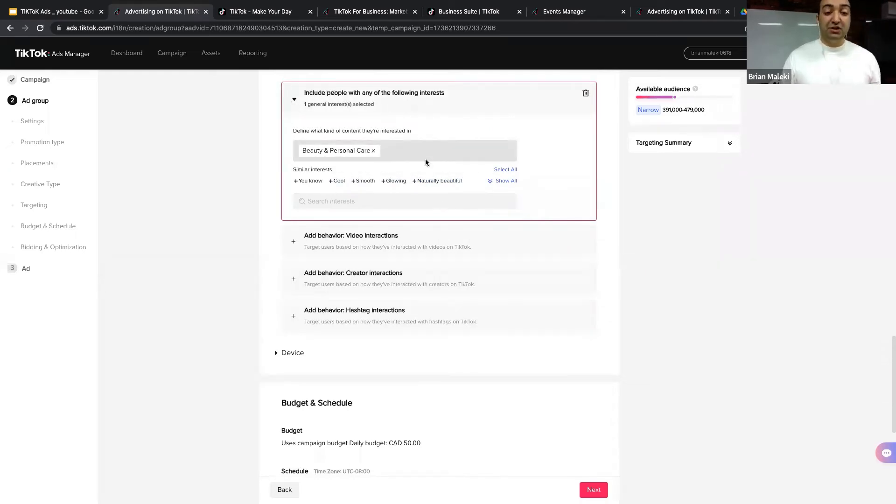
pyautogui.click(381, 237)
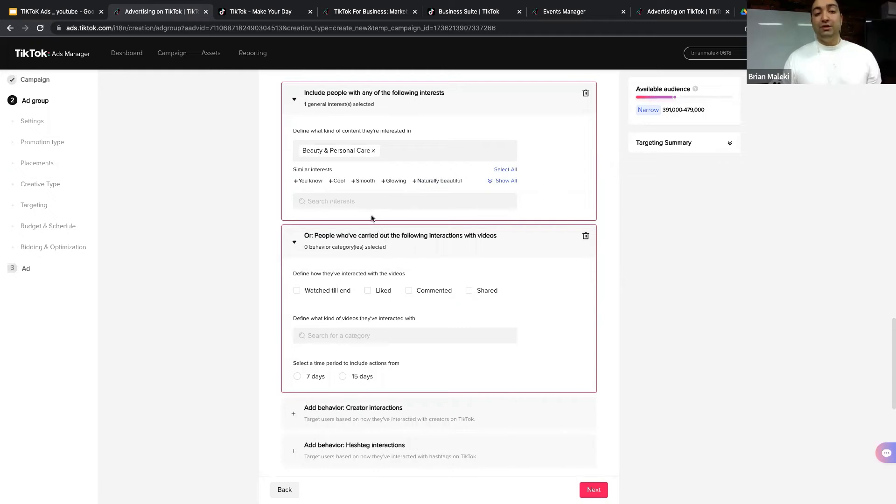
pyautogui.click(76, 10)
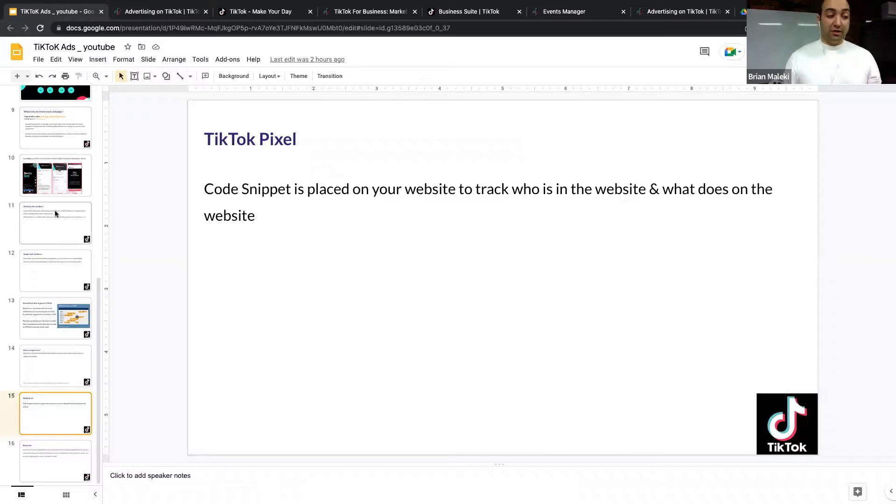
# Step: Browse back through slides 14 to 11 and settle on the Target right Audience slide
pyautogui.click(72, 375)
pyautogui.click(63, 313)
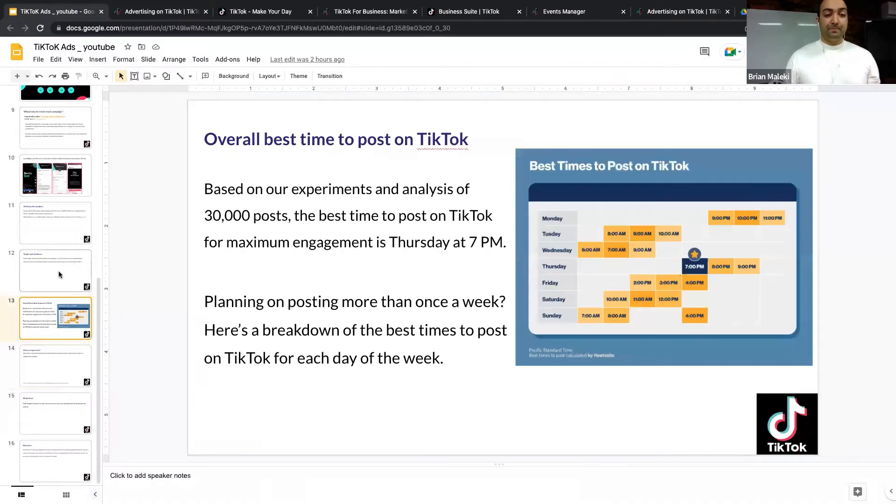
pyautogui.click(57, 269)
pyautogui.click(56, 230)
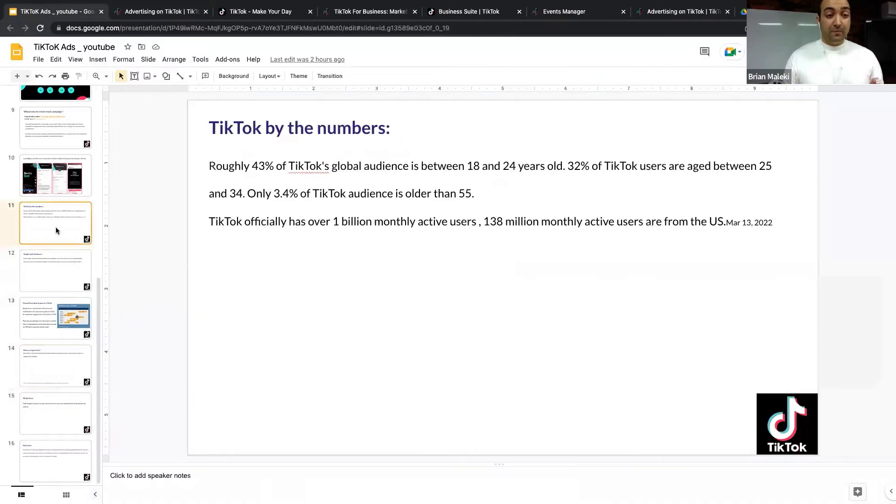
pyautogui.scroll(10, 56, 219)
pyautogui.scroll(-9, 59, 205)
pyautogui.click(60, 335)
pyautogui.click(52, 418)
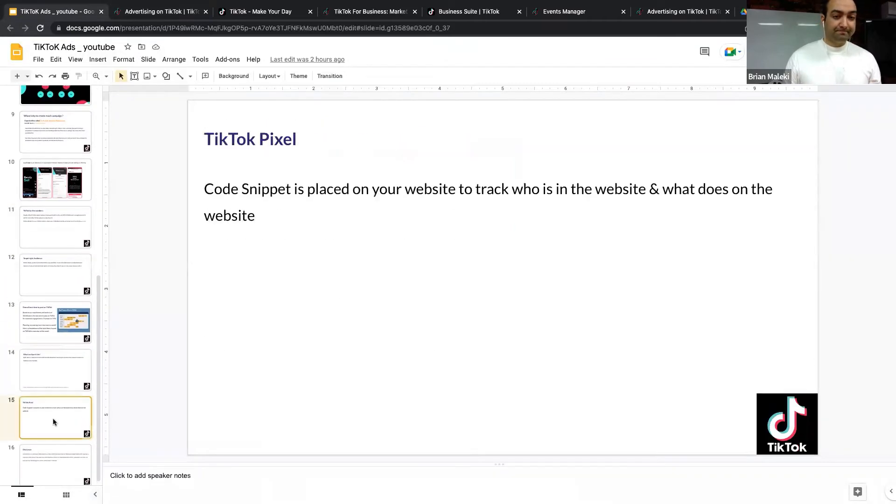
pyautogui.scroll(-1, 55, 439)
pyautogui.click(57, 385)
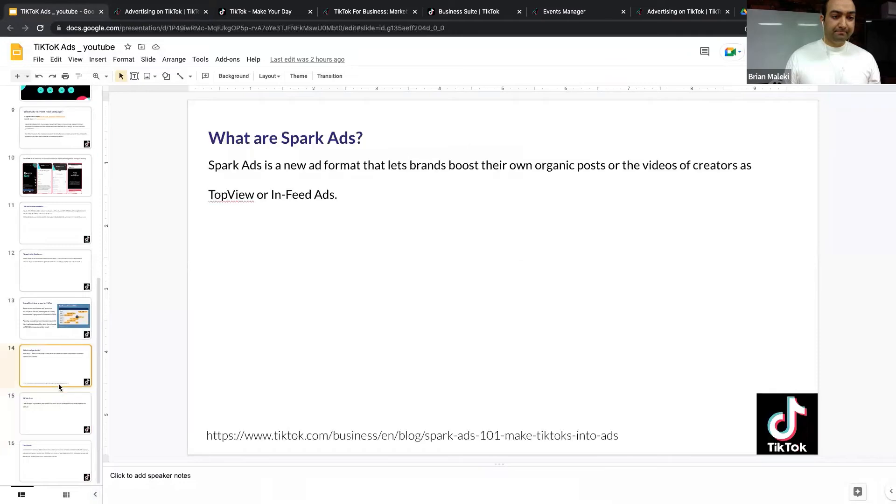
pyautogui.click(63, 324)
pyautogui.click(68, 286)
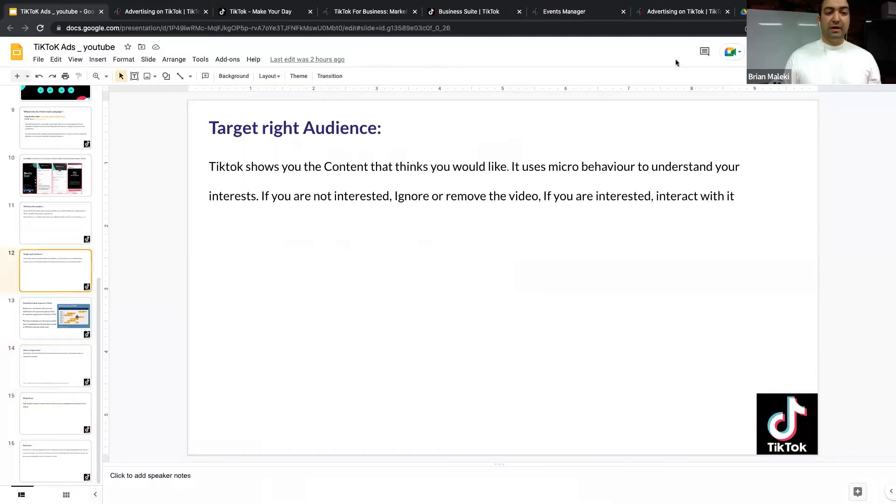
# Step: Present the Target right Audience slide full screen, exit, and return to Ads Manager
pyautogui.click(778, 51)
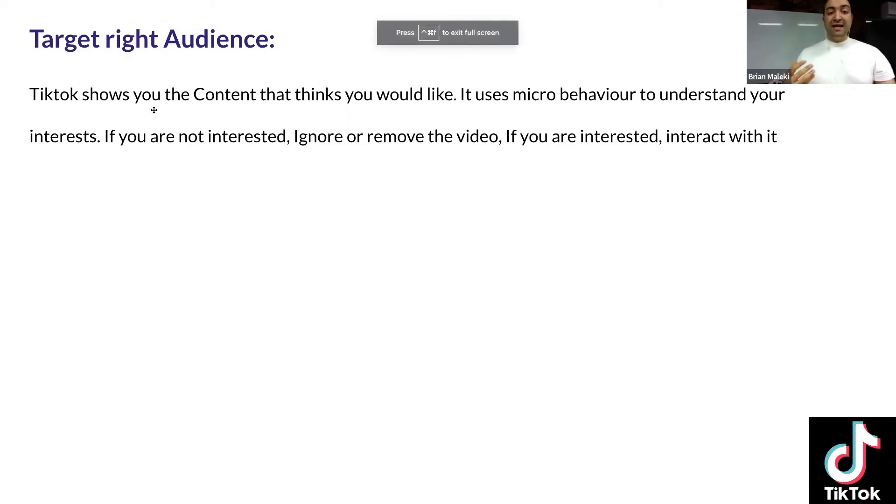
pyautogui.press('Escape')
pyautogui.click(157, 10)
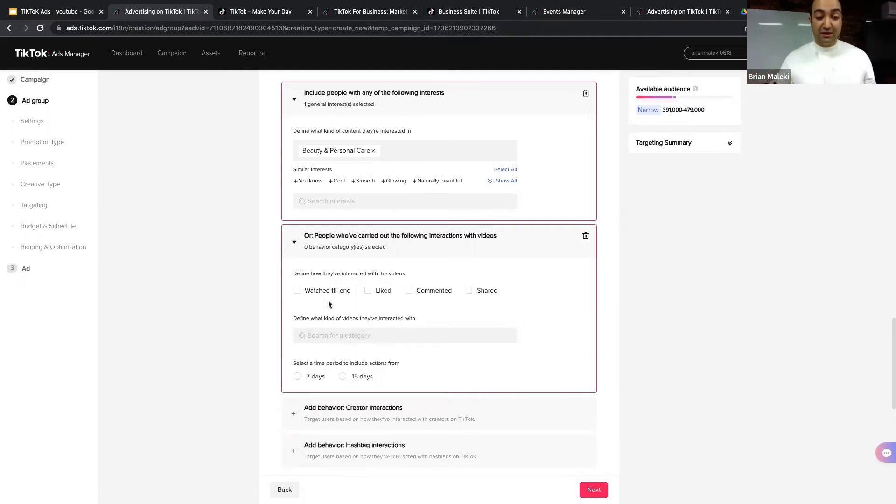
# Step: Include people who watched till end, liked, commented on or shared videos
pyautogui.click(300, 293)
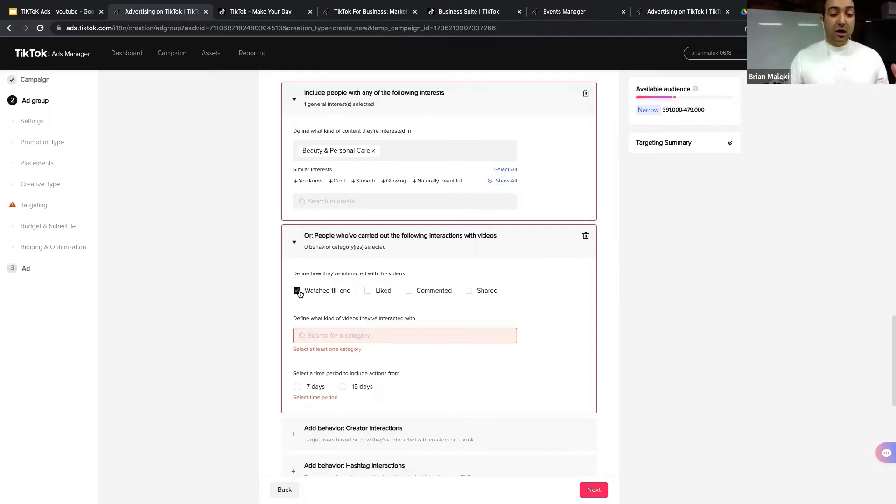
pyautogui.click(368, 291)
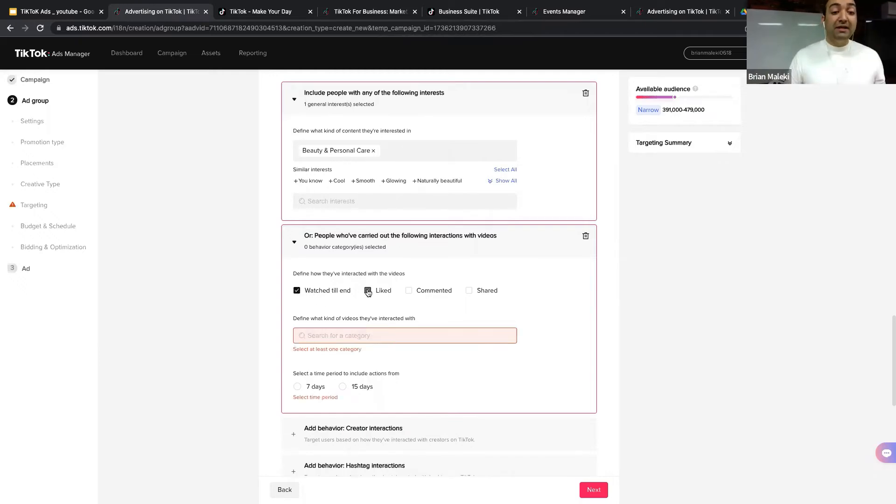
pyautogui.click(409, 291)
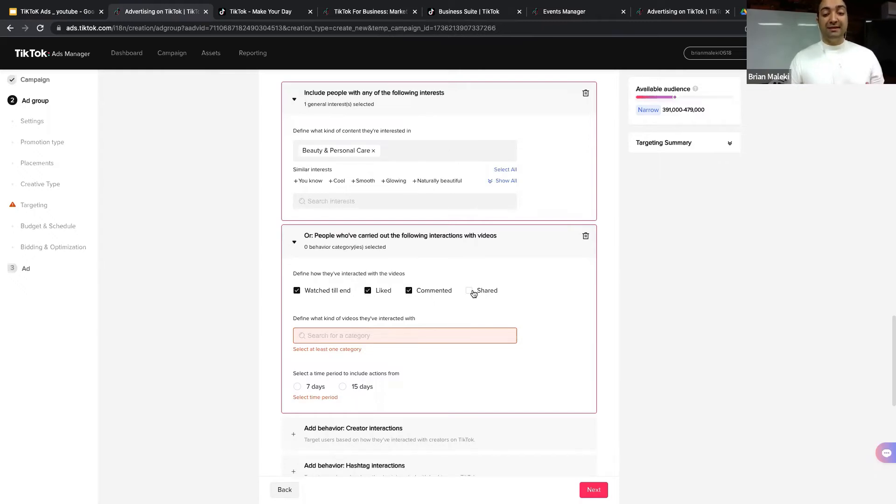
pyautogui.click(470, 291)
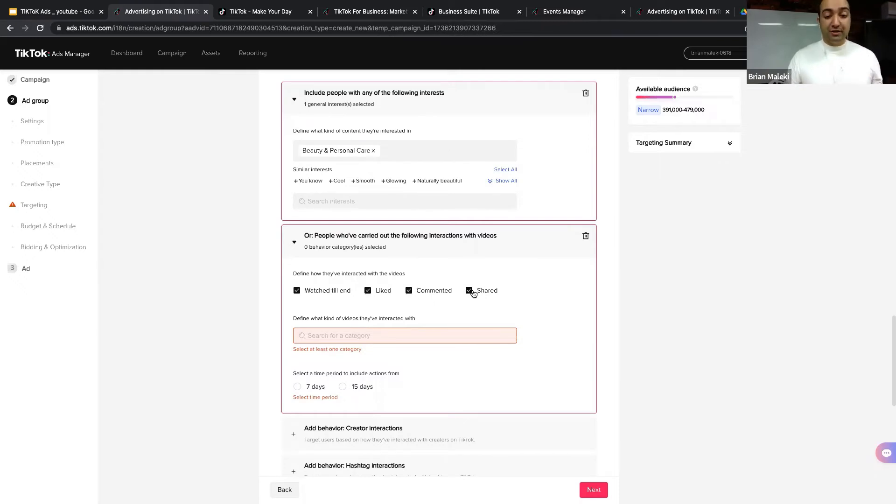
# Step: Choose Beauty & Style as the video interaction category
pyautogui.click(394, 336)
pyautogui.moveTo(353, 382)
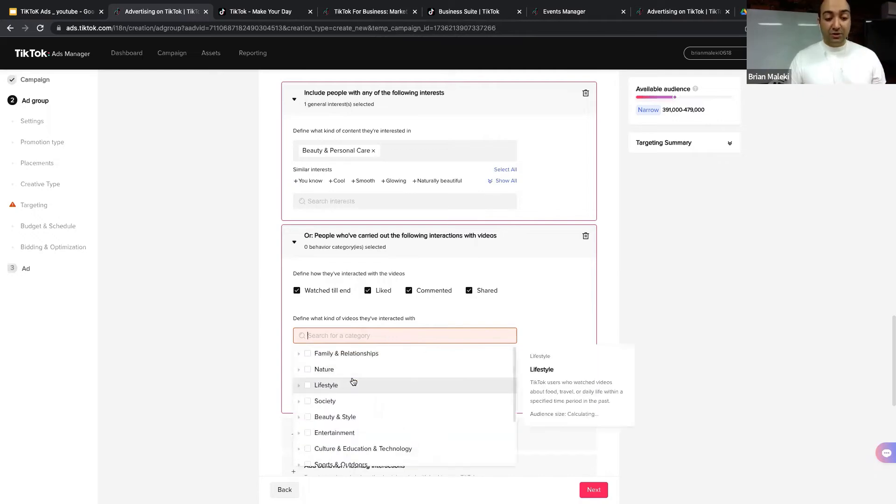
pyautogui.scroll(-2, 353, 381)
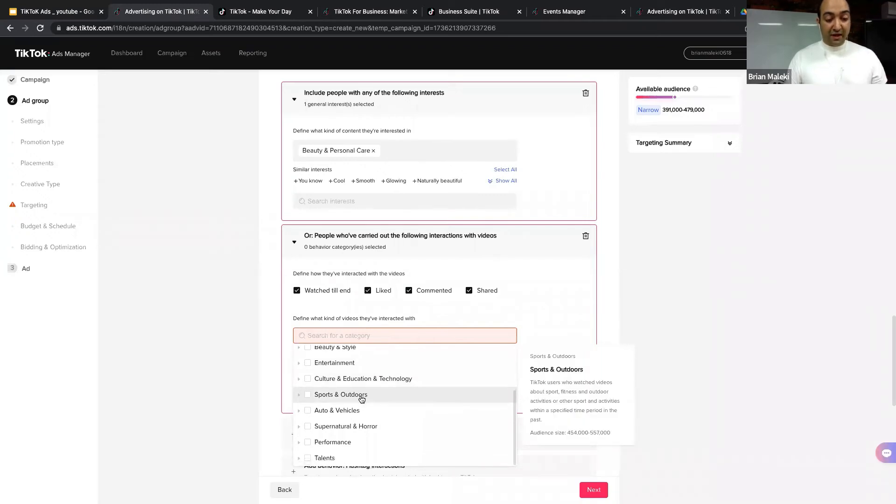
pyautogui.scroll(-2, 361, 399)
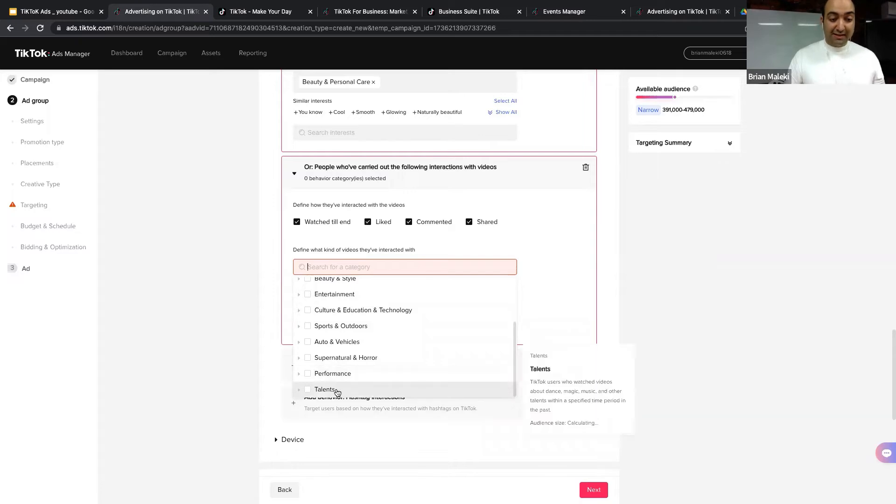
pyautogui.scroll(1, 340, 329)
pyautogui.scroll(1, 335, 309)
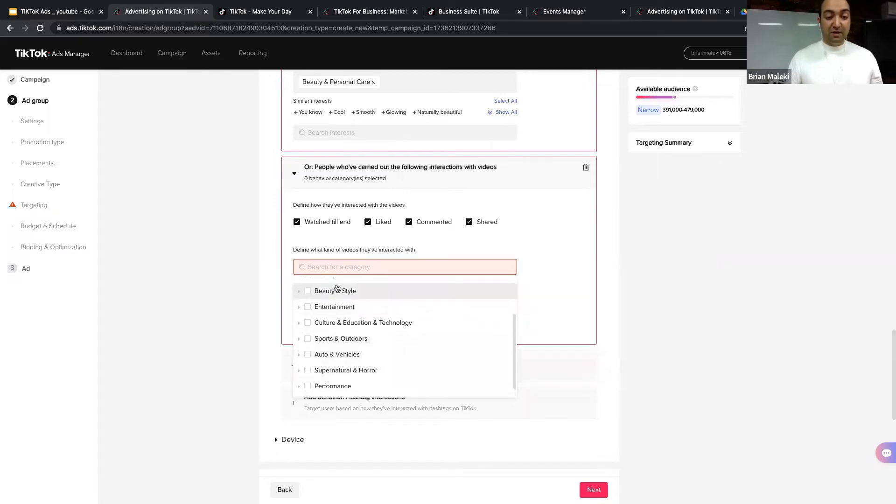
pyautogui.click(306, 291)
pyautogui.click(216, 267)
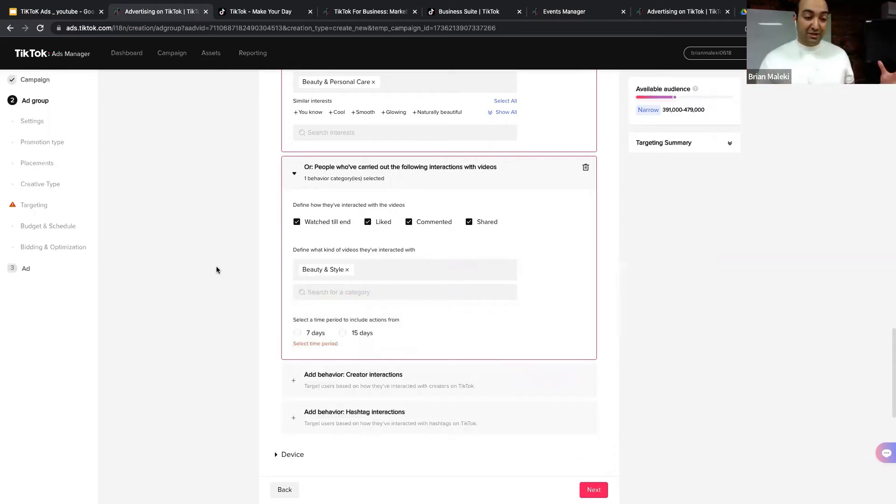
pyautogui.click(370, 293)
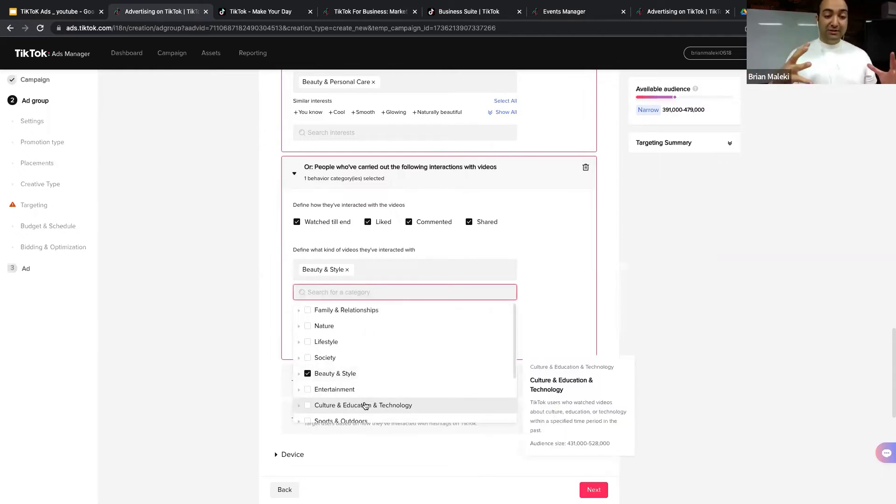
pyautogui.click(229, 290)
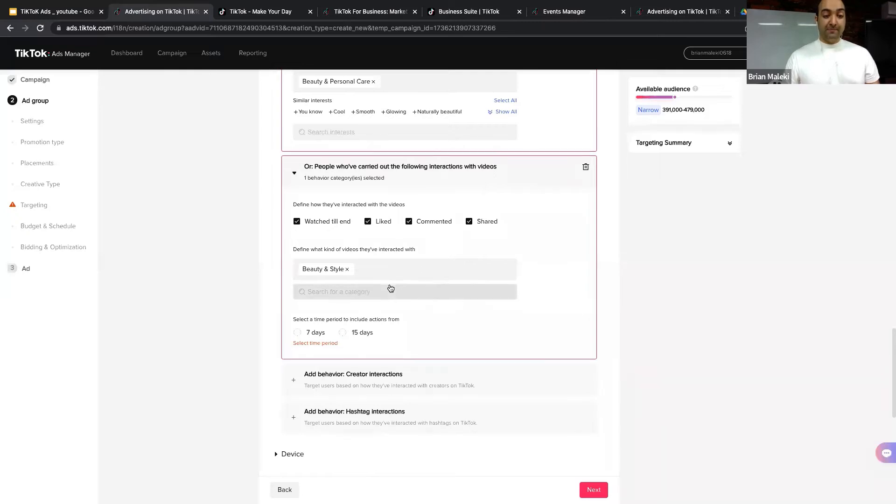
# Step: Set the video interaction time period to 15 days
pyautogui.scroll(-1, 390, 287)
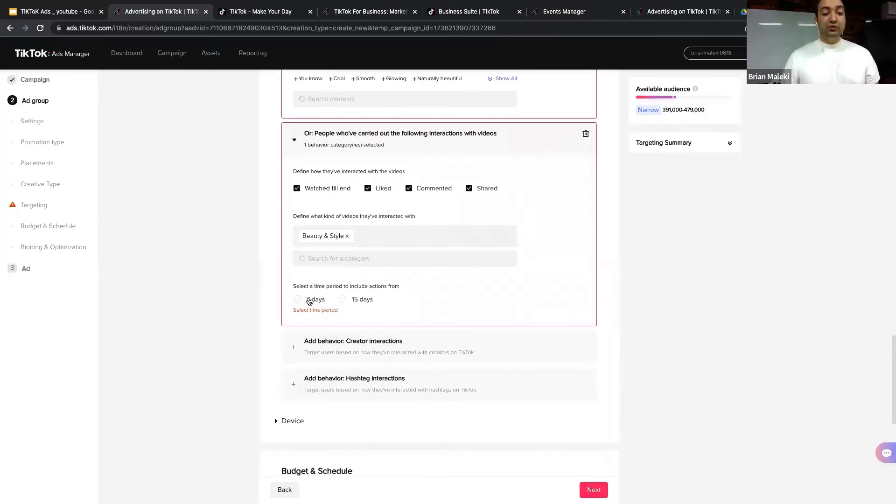
pyautogui.click(322, 300)
pyautogui.click(342, 301)
pyautogui.click(314, 300)
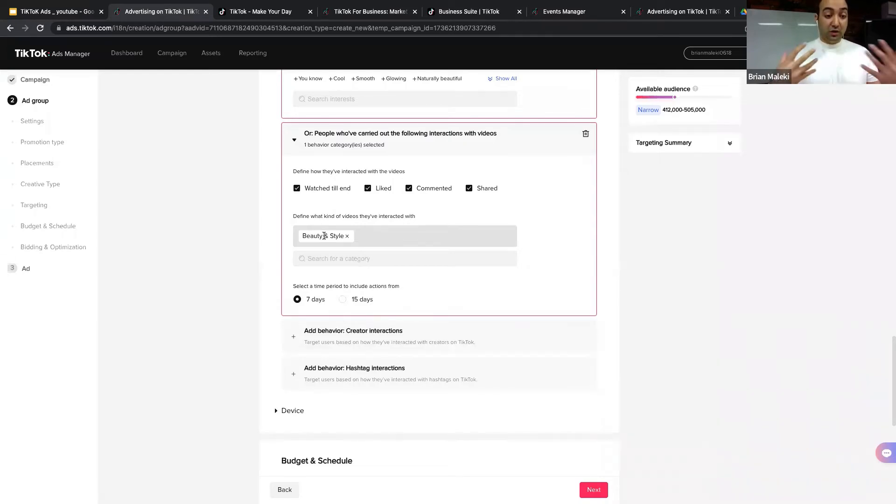
pyautogui.click(343, 299)
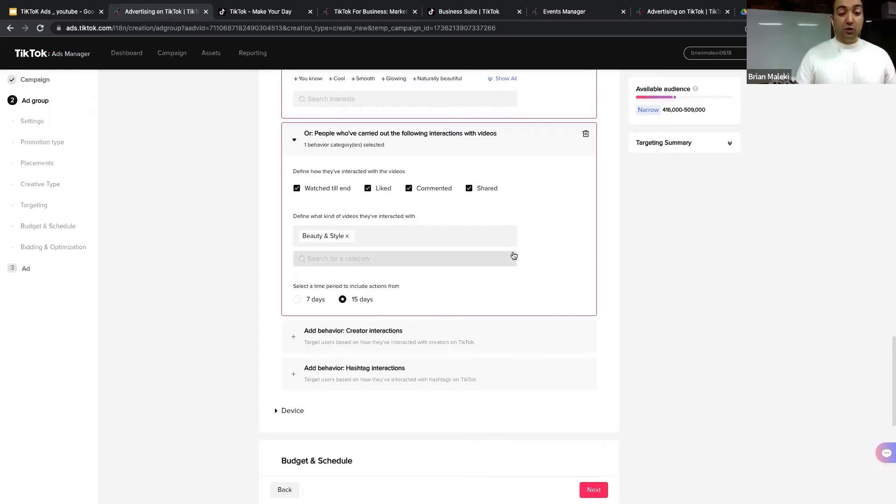
pyautogui.scroll(-2, 324, 286)
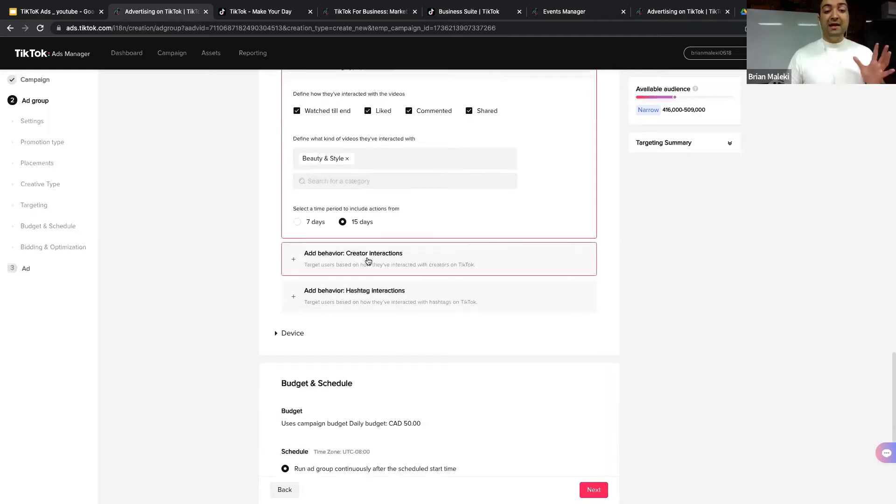
# Step: Add a Creator interactions behaviour covering people who followed or viewed creator profiles
pyautogui.click(368, 260)
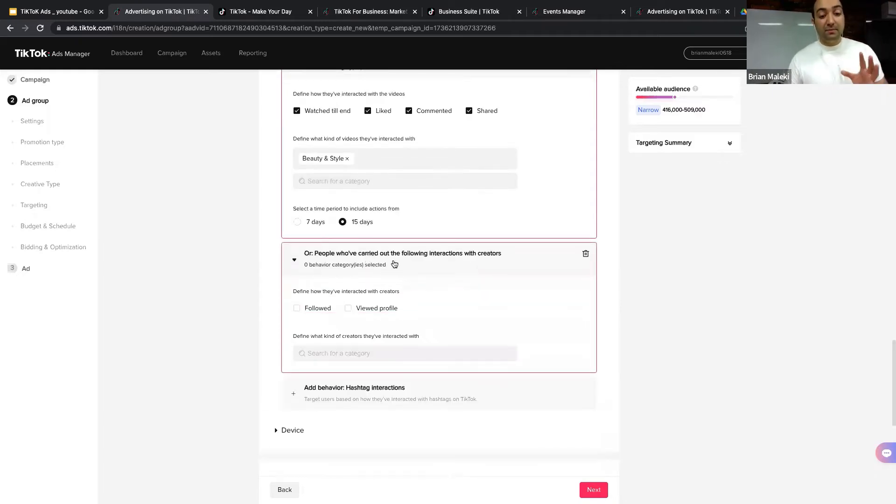
pyautogui.click(311, 312)
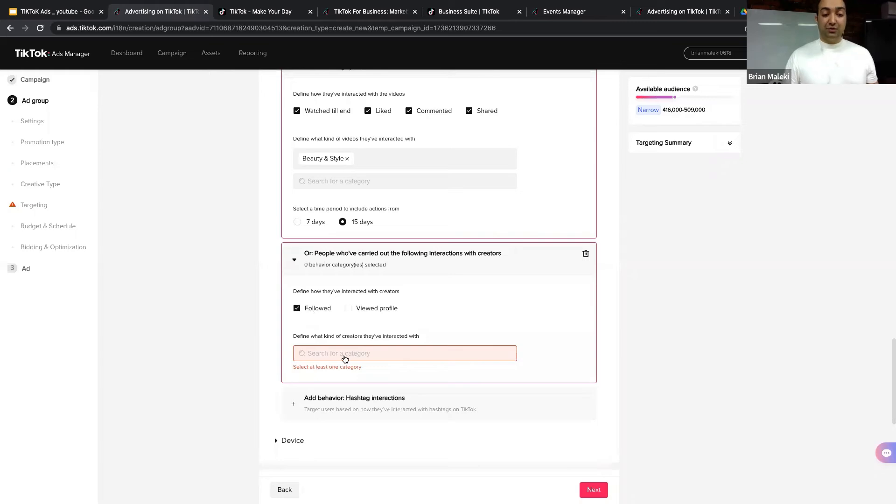
pyautogui.click(348, 309)
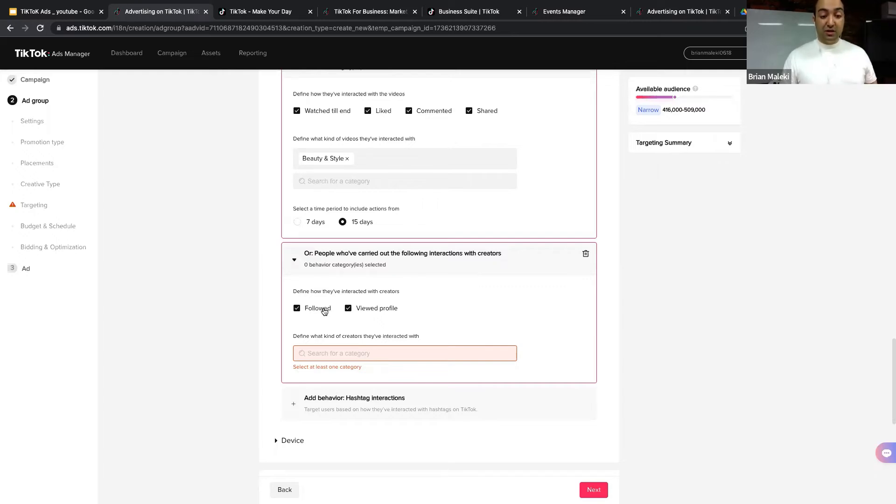
# Step: Choose Fitness & Health as the creator category
pyautogui.click(340, 351)
pyautogui.scroll(-5, 339, 350)
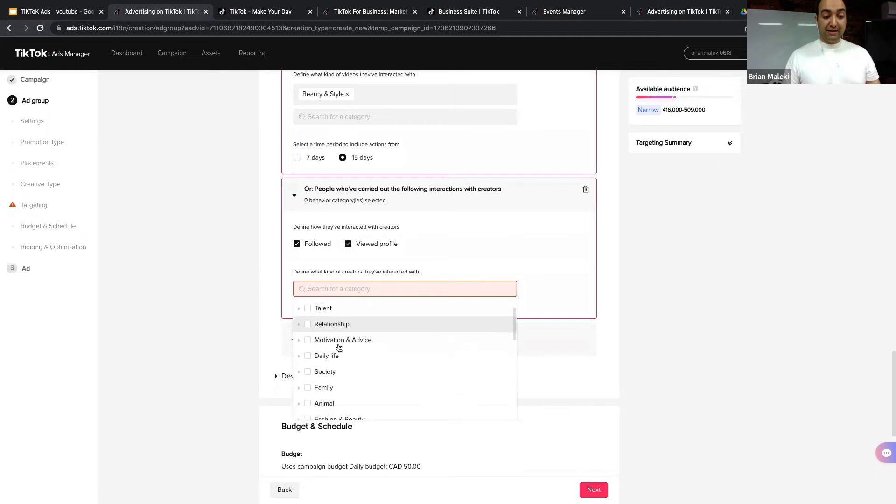
pyautogui.scroll(-5, 342, 354)
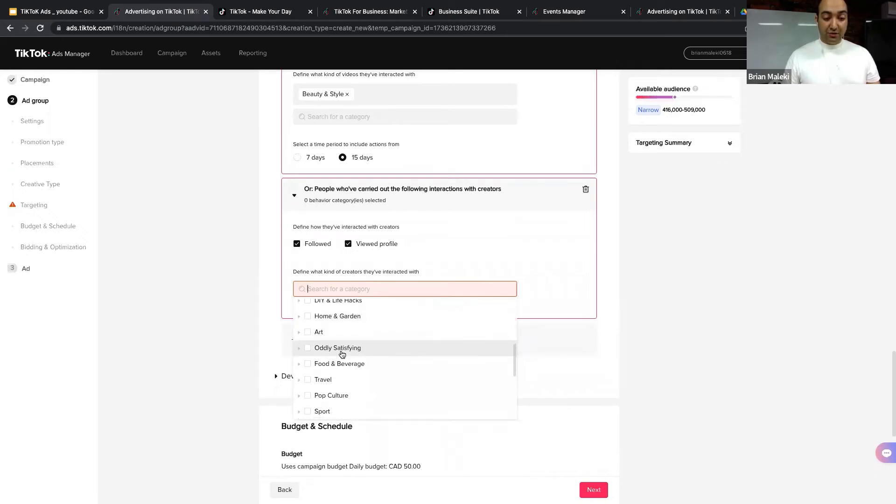
pyautogui.scroll(-2, 342, 354)
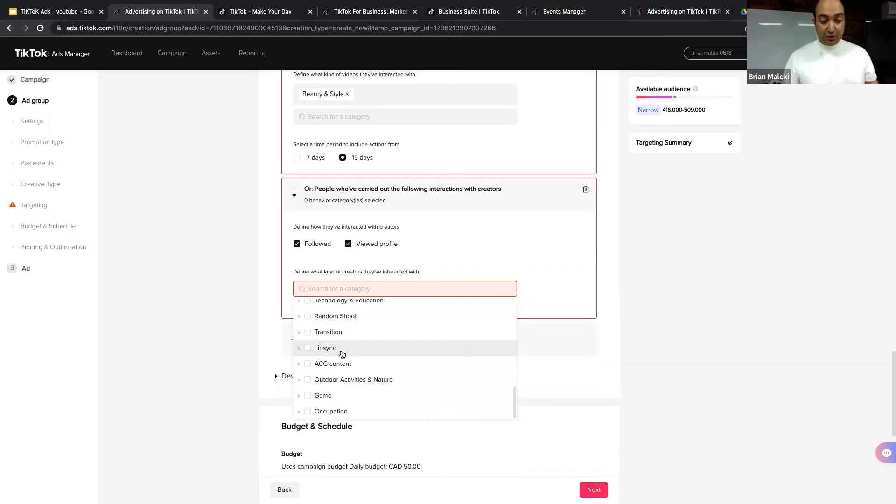
pyautogui.scroll(3, 342, 354)
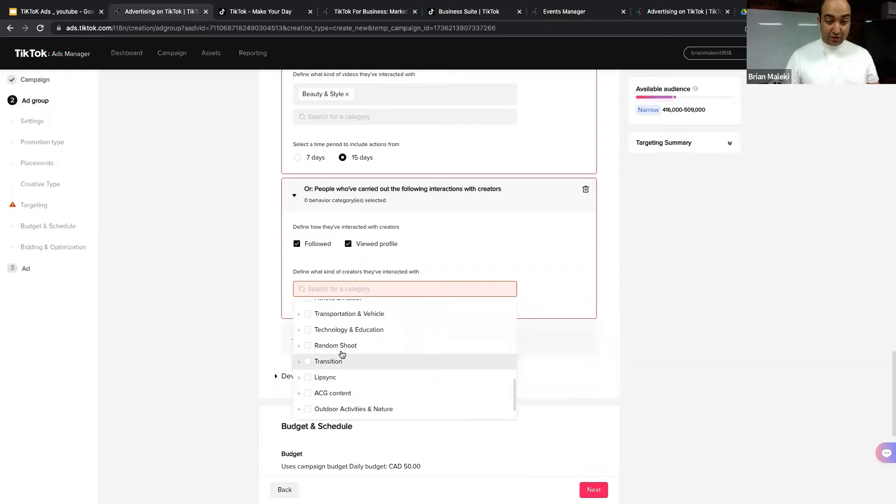
pyautogui.scroll(3, 343, 329)
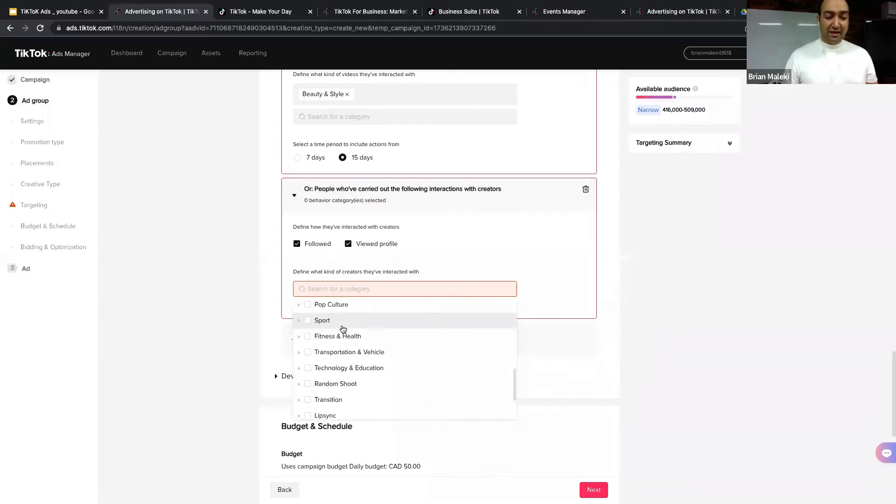
pyautogui.scroll(6, 358, 379)
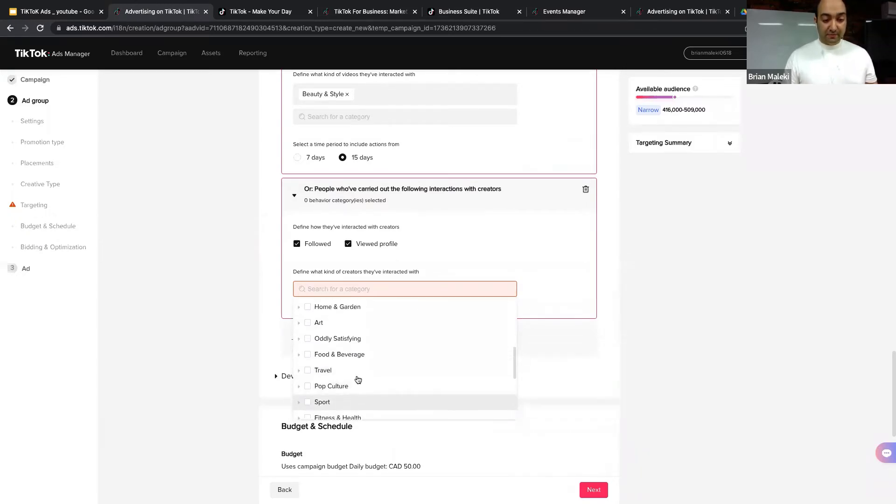
pyautogui.scroll(5, 367, 371)
pyautogui.scroll(-8, 368, 322)
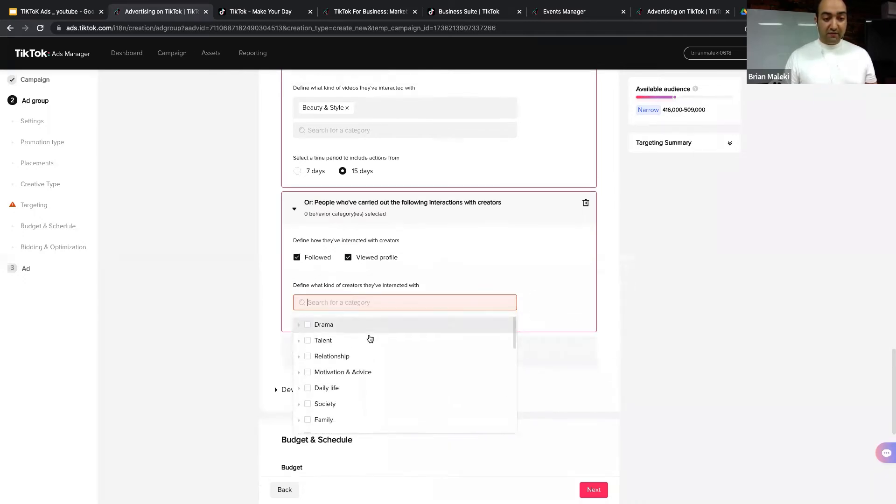
pyautogui.scroll(-3, 371, 343)
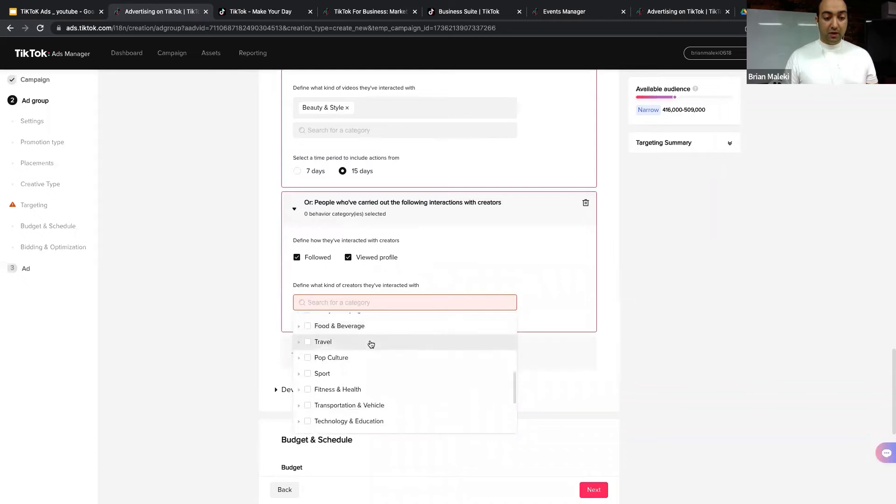
pyautogui.click(297, 369)
pyautogui.click(240, 294)
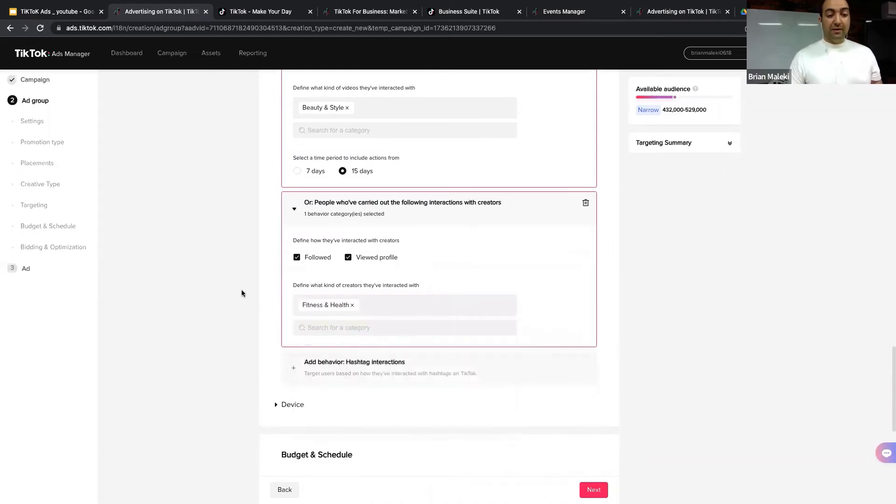
pyautogui.scroll(-2, 280, 304)
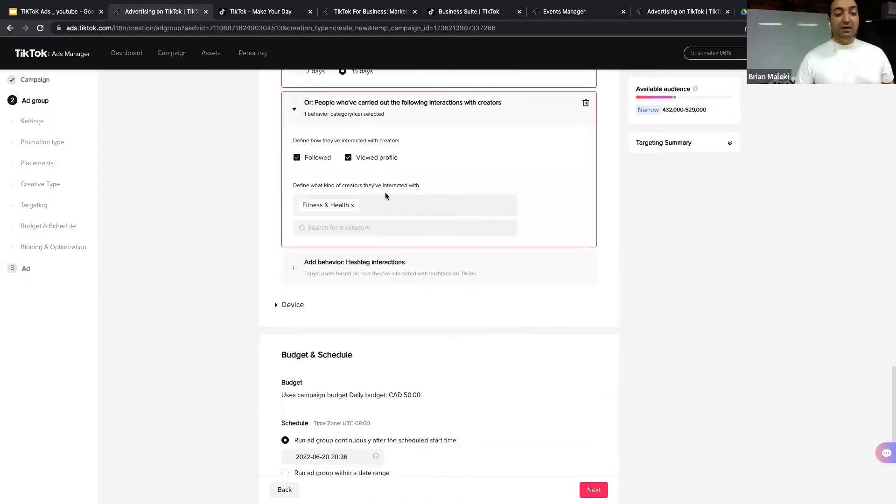
# Step: Add a hashtag interactions behaviour and search 'beauty' to add #beautylover
pyautogui.click(401, 274)
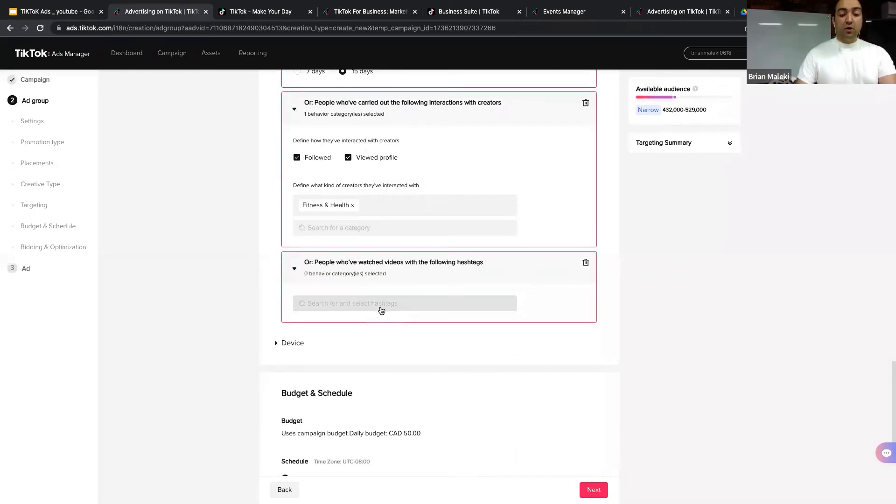
pyautogui.click(381, 311)
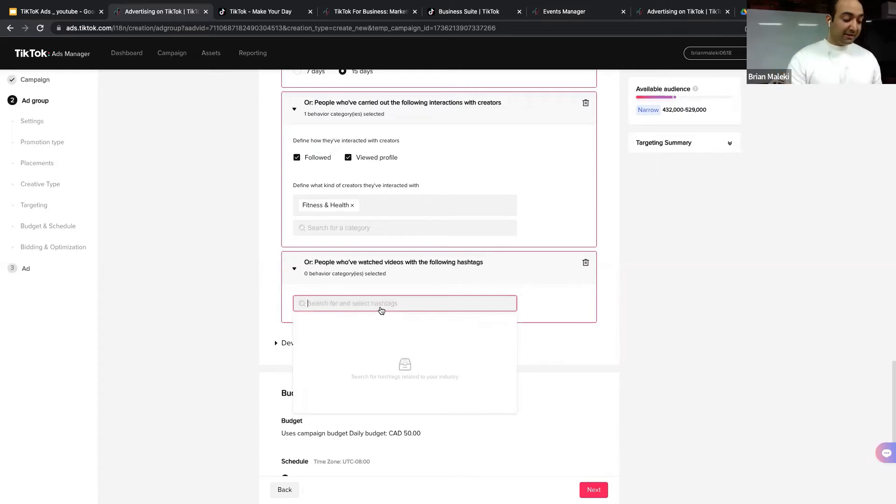
pyautogui.write('#beauty')
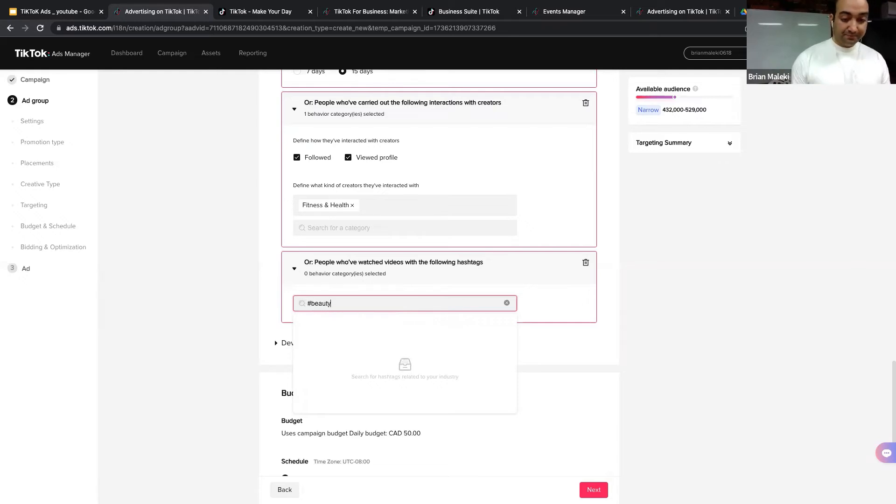
pyautogui.click(305, 304)
pyautogui.click(303, 304)
pyautogui.click(313, 305)
pyautogui.press('BackSpace')
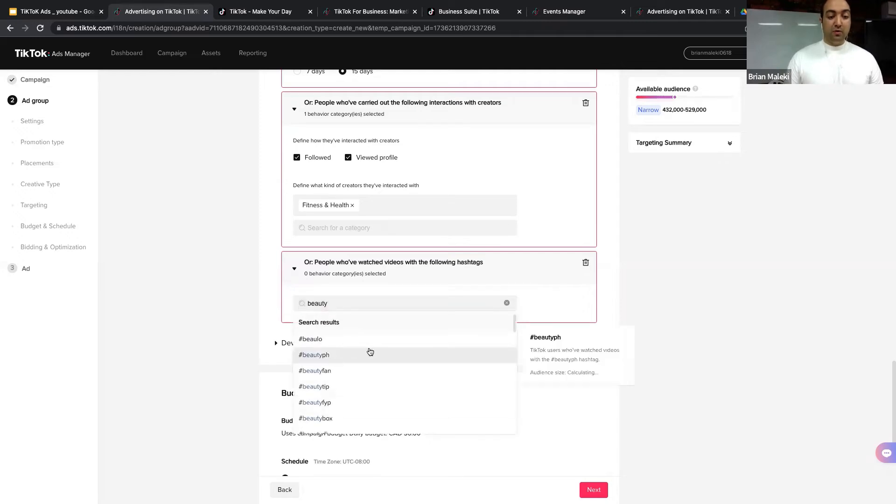
pyautogui.scroll(-2, 354, 376)
pyautogui.scroll(-4, 353, 379)
pyautogui.scroll(-5, 353, 379)
pyautogui.scroll(-3, 354, 376)
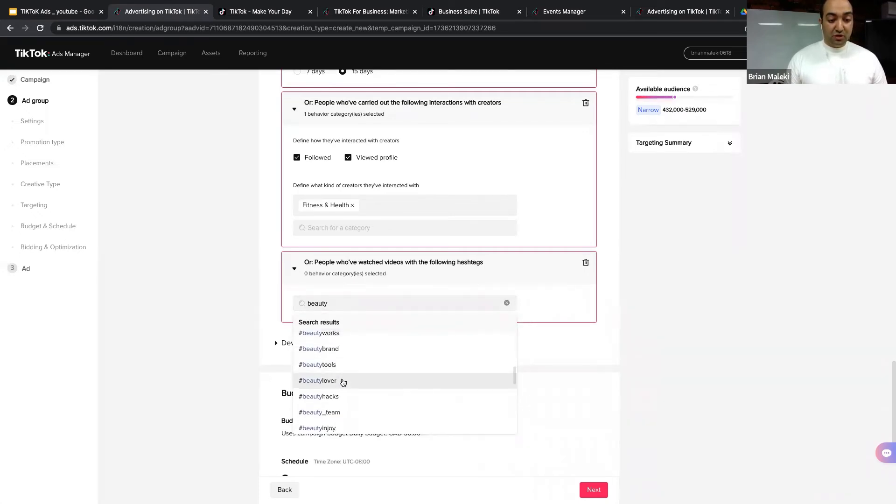
pyautogui.click(344, 381)
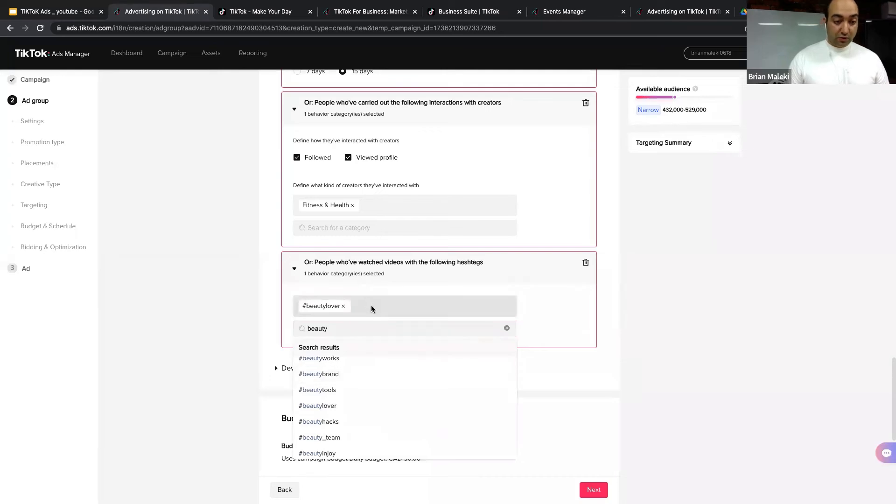
# Step: Add #beautyproduct to the hashtag targeting
pyautogui.click(345, 330)
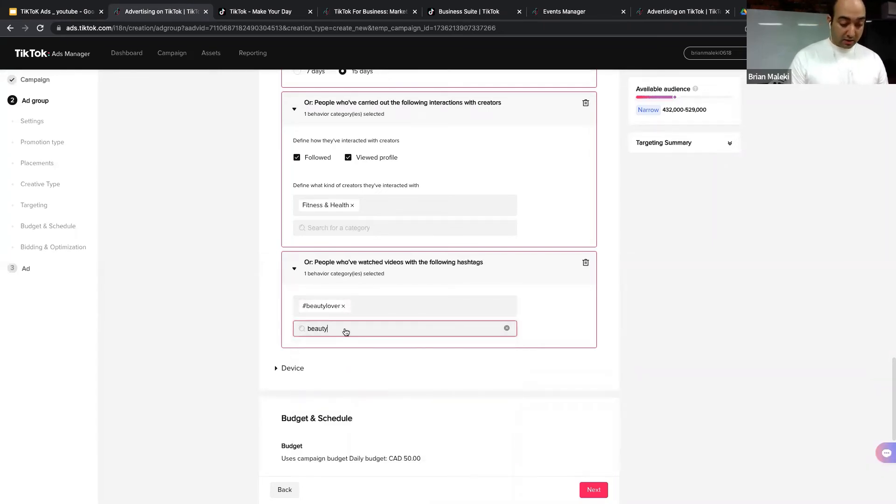
pyautogui.write('product')
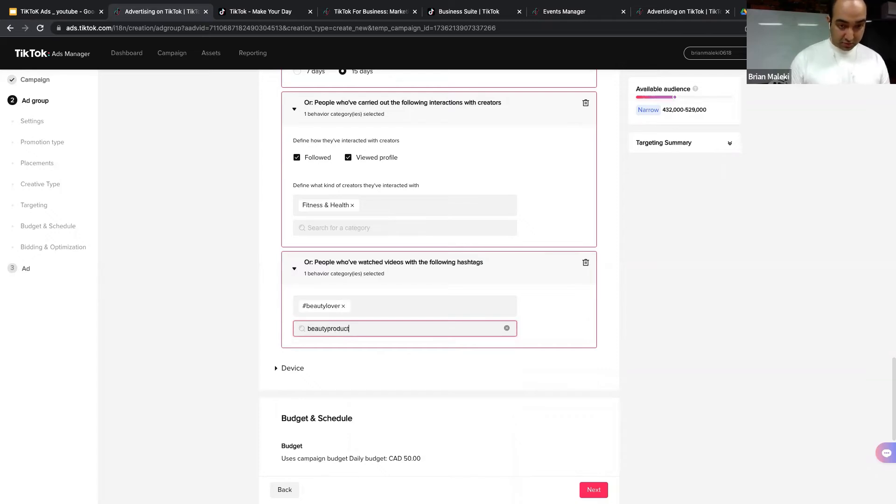
pyautogui.click(325, 364)
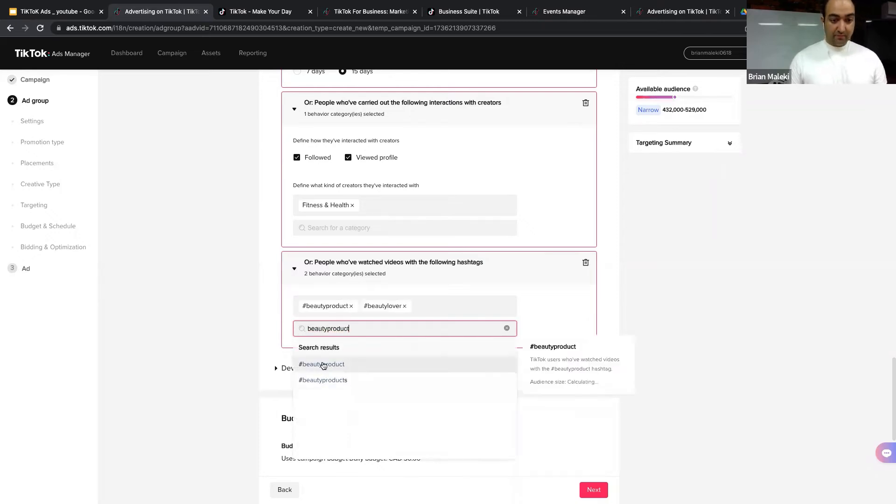
pyautogui.click(262, 310)
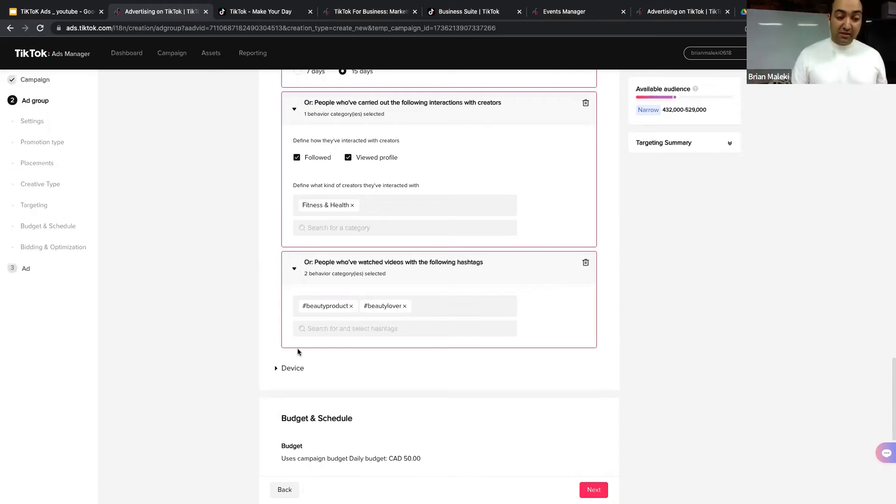
pyautogui.scroll(-2, 298, 326)
# Step: Expand Device options, leaving OS, connection type and price at No limit, then scroll to Budget & Schedule
pyautogui.click(298, 302)
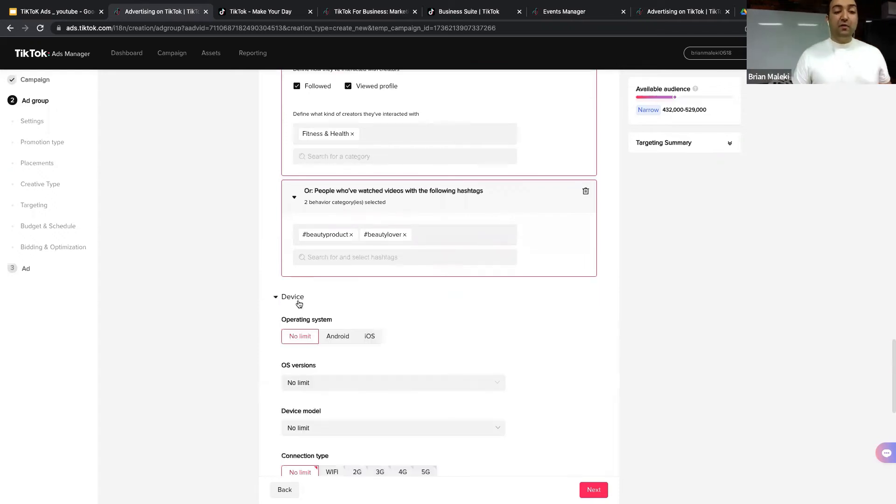
pyautogui.scroll(-2, 304, 306)
pyautogui.scroll(-1, 309, 310)
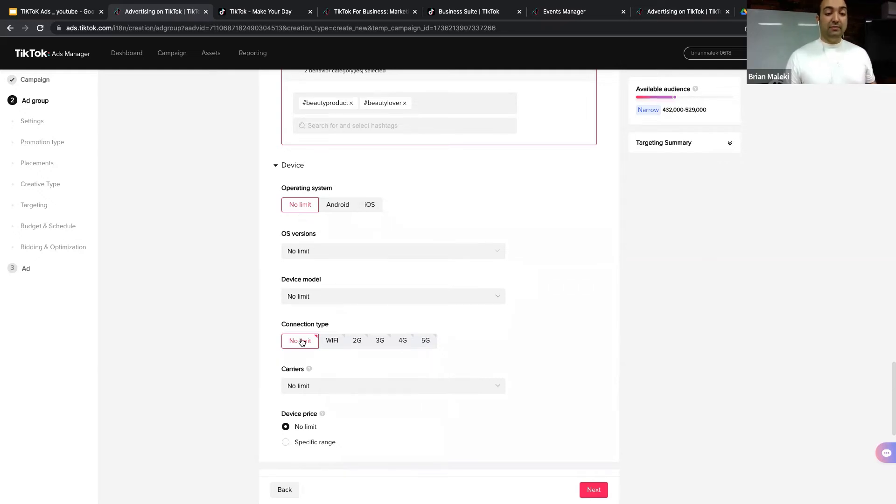
pyautogui.scroll(-4, 301, 342)
pyautogui.scroll(-3, 321, 298)
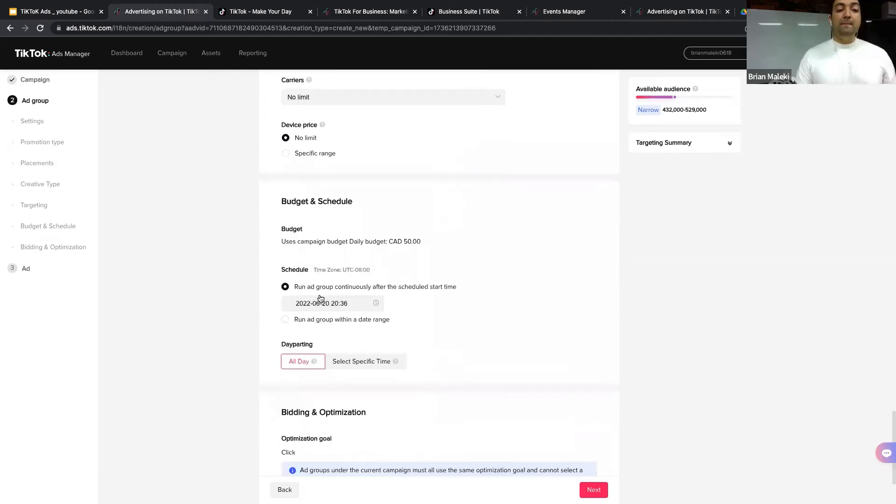
pyautogui.scroll(-1, 320, 276)
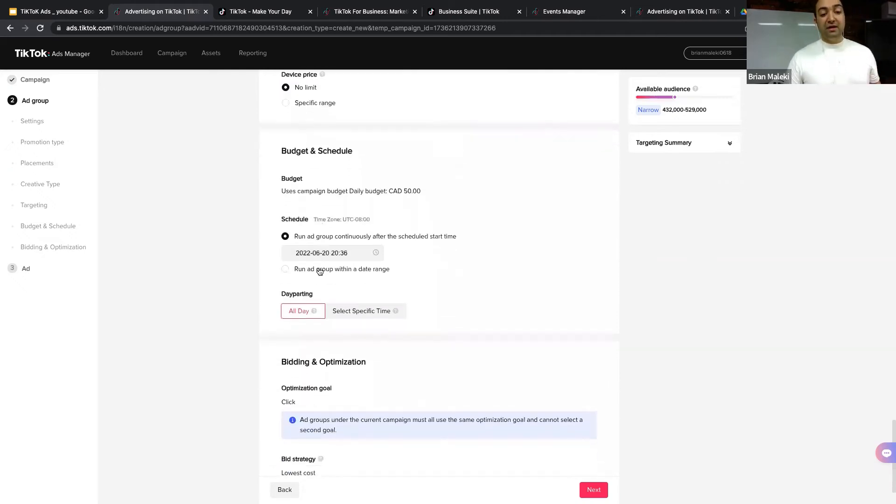
# Step: Run the ad group from 2022-06-20 to 2022-07-31, dayparted to selected specific times
pyautogui.click(320, 270)
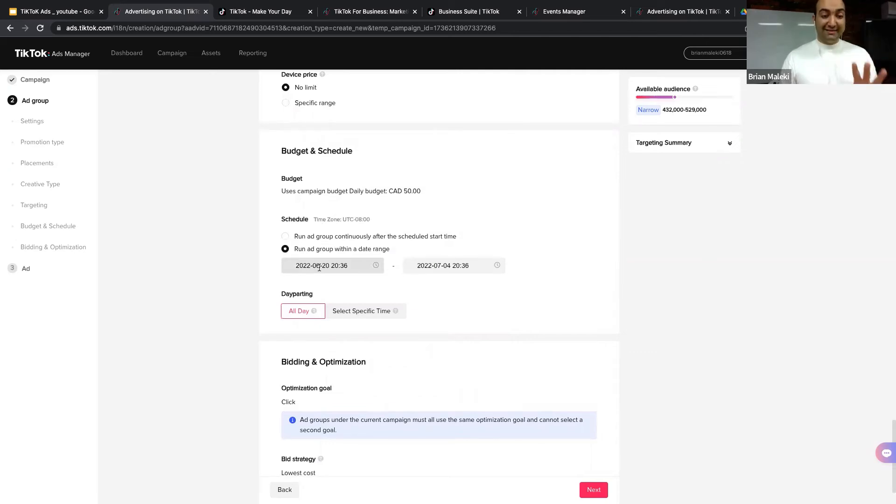
pyautogui.click(319, 268)
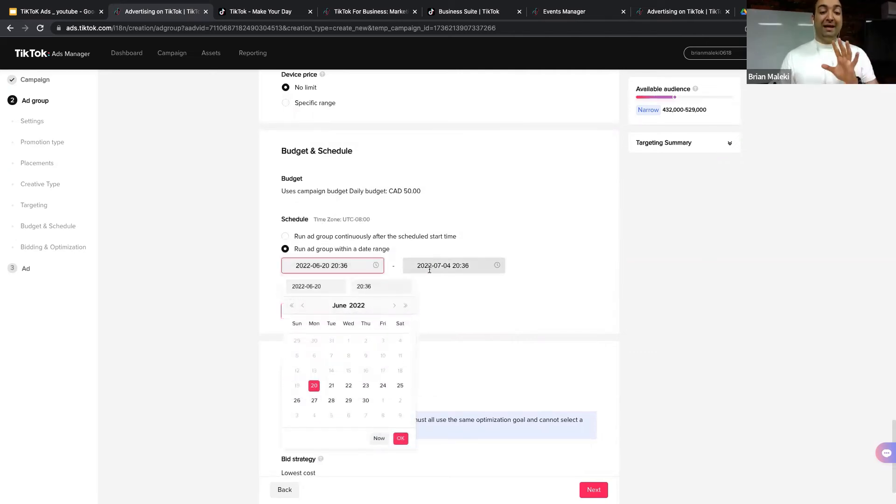
pyautogui.click(399, 437)
pyautogui.click(439, 266)
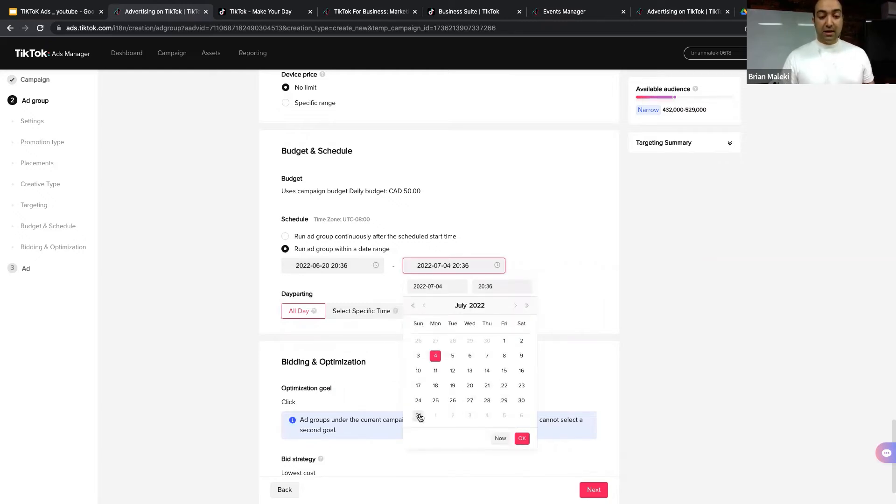
pyautogui.click(419, 415)
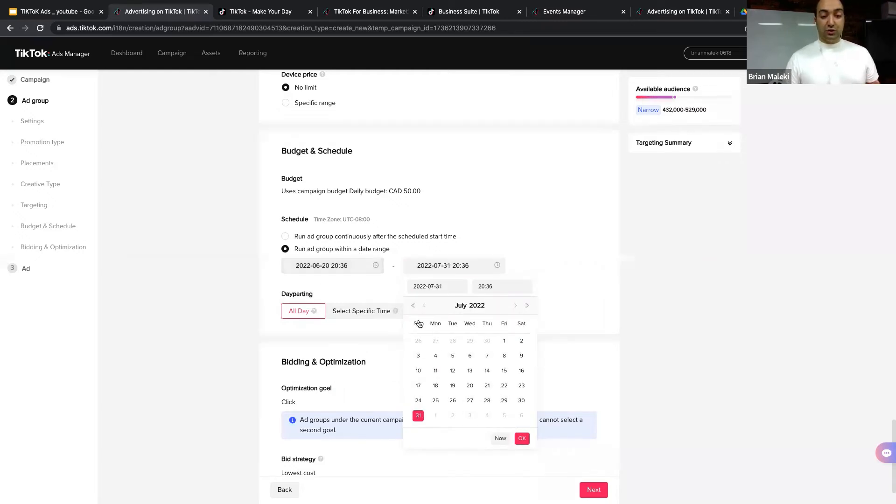
pyautogui.click(522, 438)
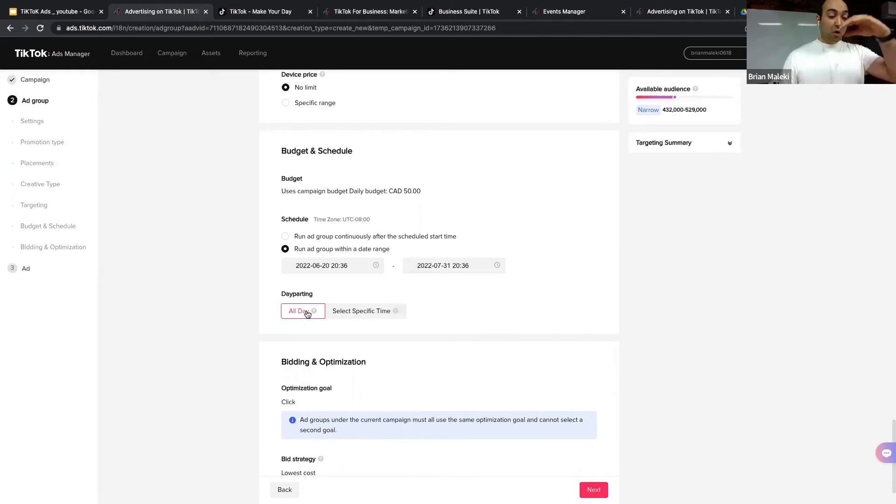
pyautogui.click(364, 314)
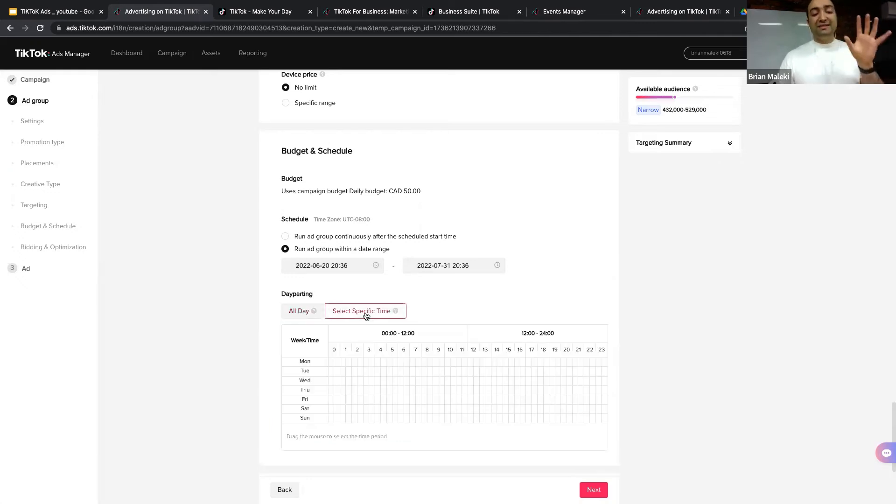
pyautogui.click(42, 9)
# Step: Present slide 13, 'Overall best time to post on TikTok', full screen, then return to Ads Manager
pyautogui.scroll(-1, 51, 280)
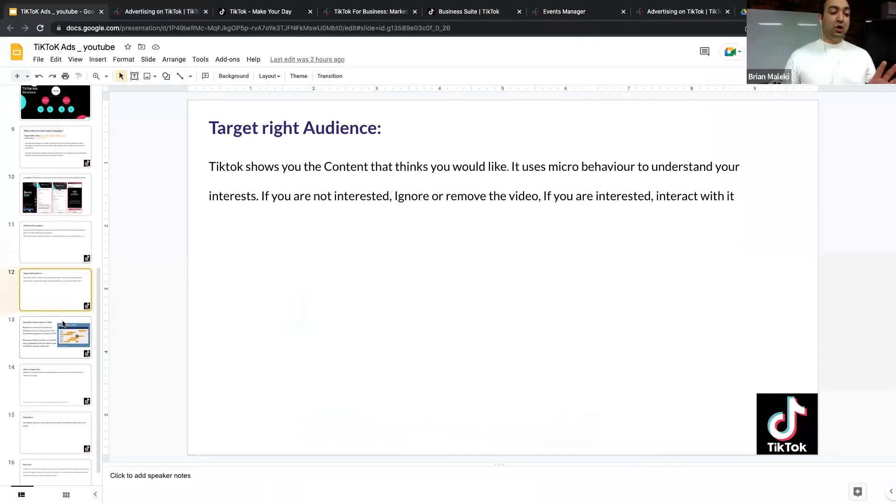
pyautogui.click(63, 322)
pyautogui.press('super+Return')
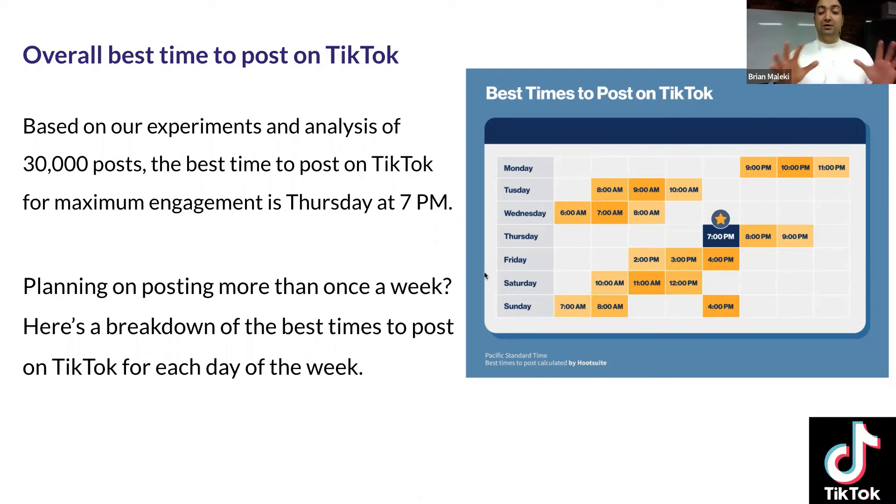
pyautogui.press('Escape')
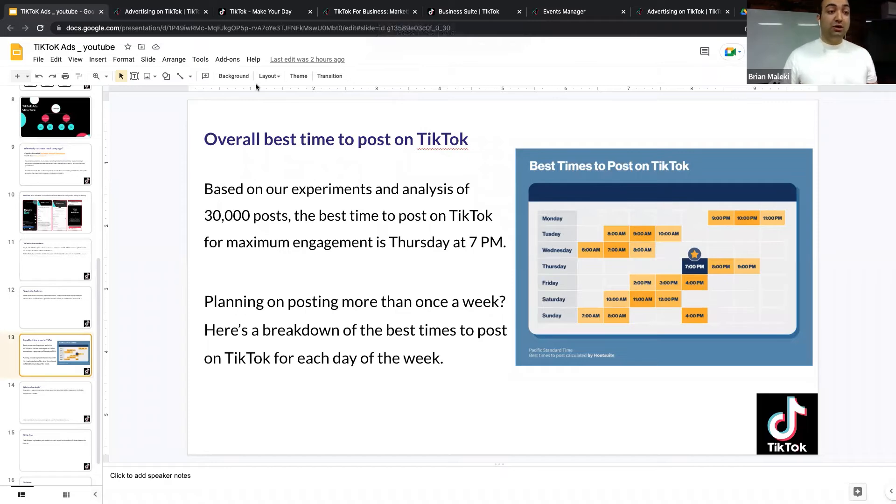
pyautogui.click(133, 11)
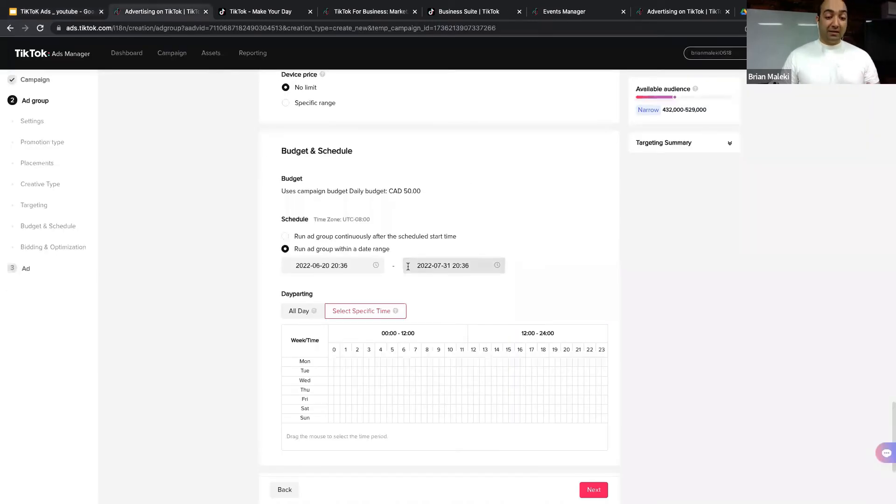
# Step: Review the Click goal and Lowest cost bid strategy, expand Advanced settings, and save the ad group
pyautogui.scroll(-4, 408, 266)
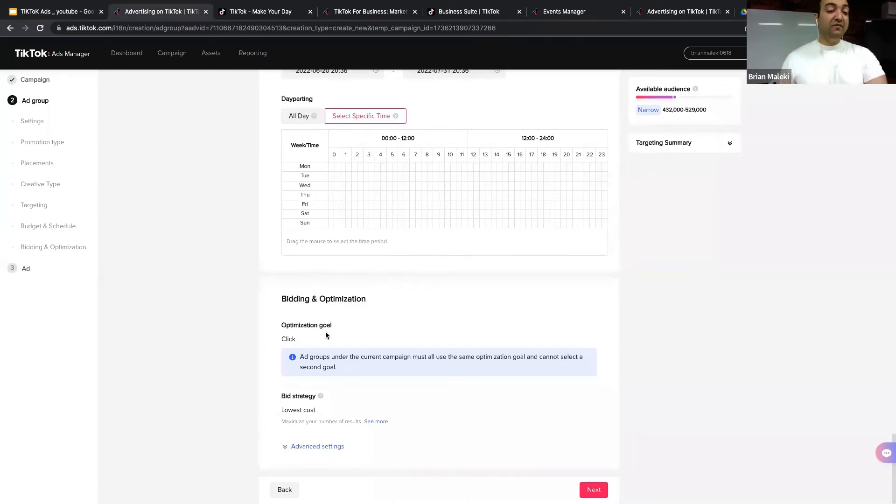
pyautogui.moveTo(300, 340); pyautogui.dragTo(283, 342)
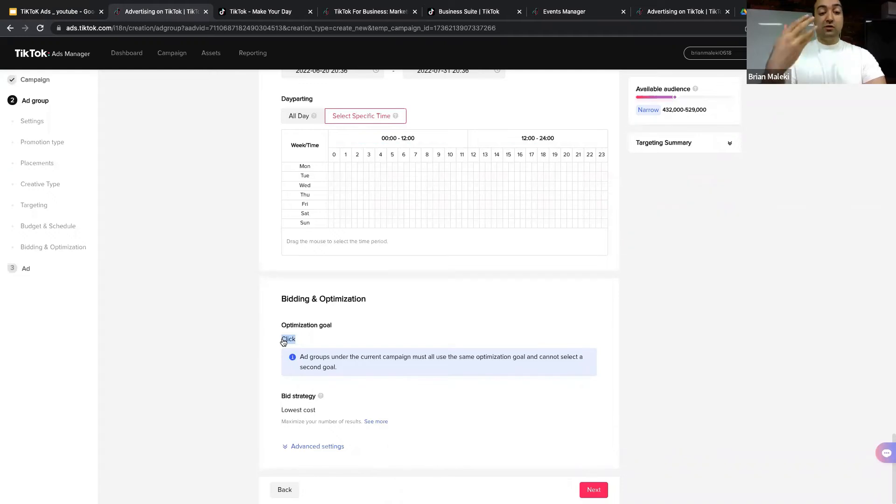
pyautogui.click(315, 343)
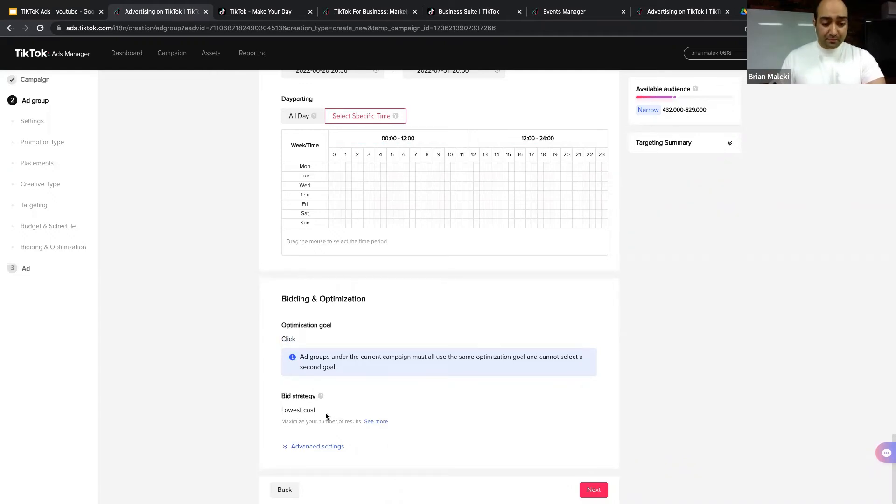
pyautogui.tripleClick(281, 415)
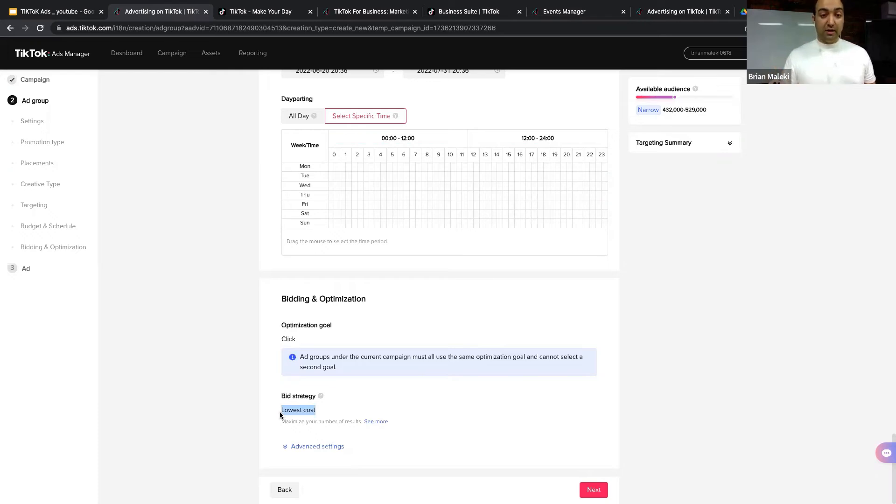
pyautogui.click(323, 447)
pyautogui.scroll(-2, 324, 443)
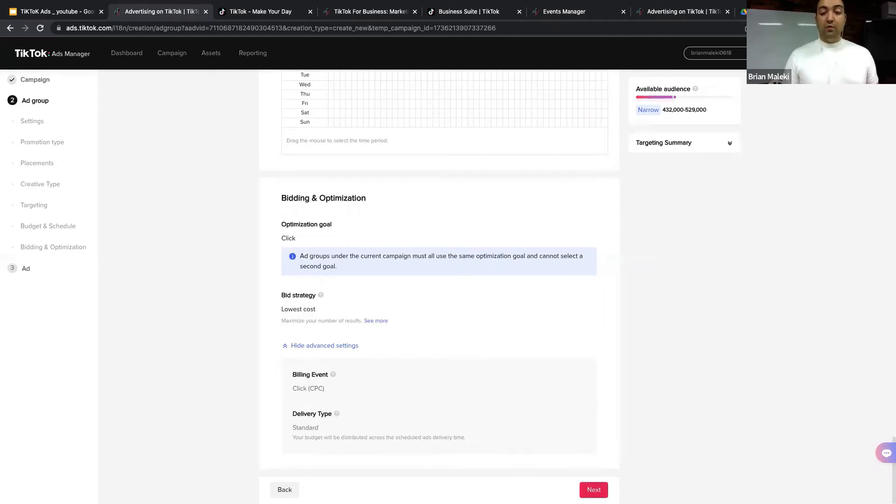
pyautogui.click(593, 490)
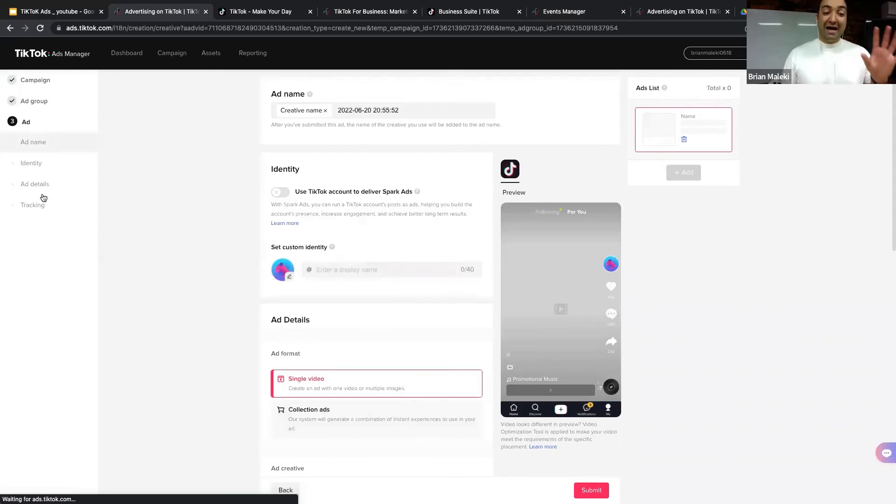
# Step: Turn on 'Use TikTok account to deliver Spark Ads', then switch to the Google Slides presentation
pyautogui.moveTo(406, 111); pyautogui.dragTo(341, 113)
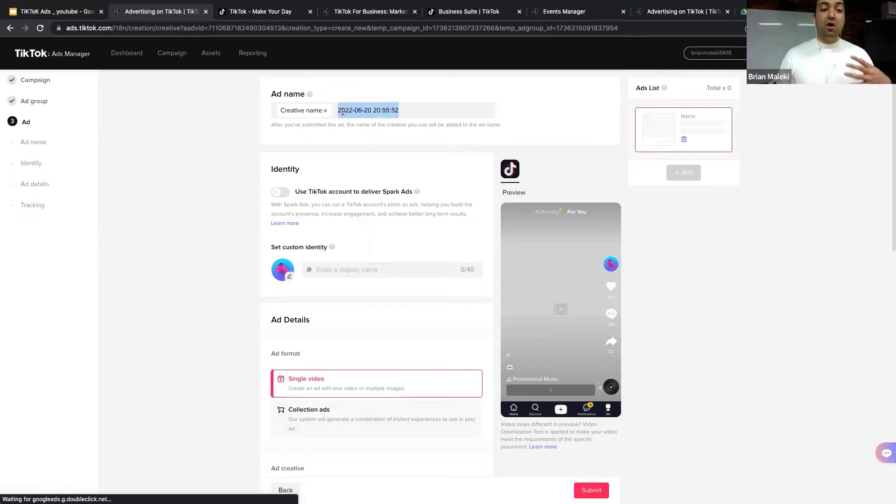
pyautogui.click(229, 176)
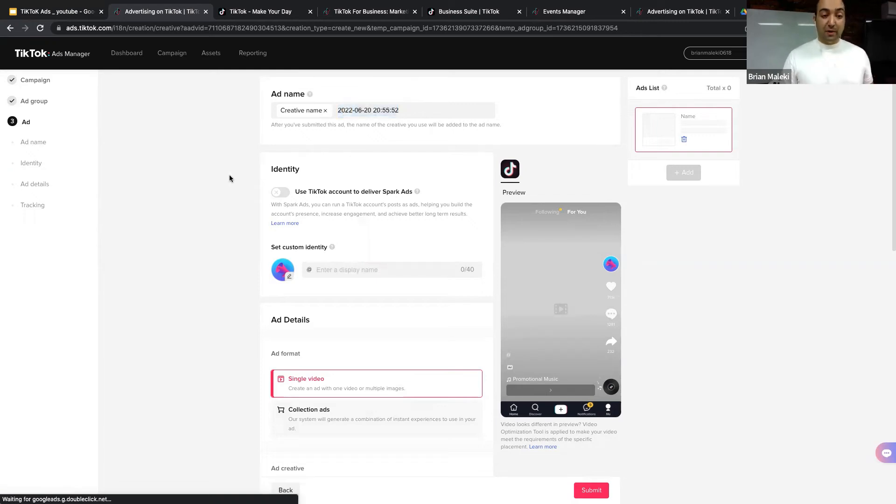
pyautogui.scroll(-2, 224, 175)
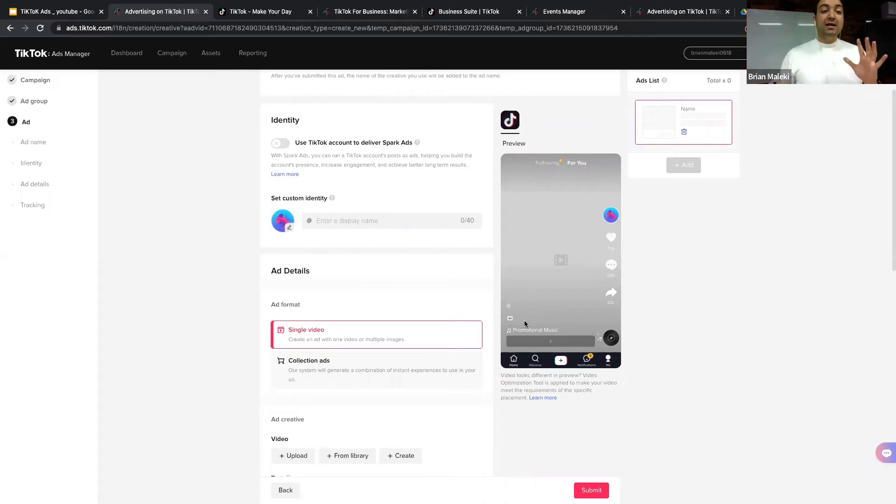
pyautogui.click(280, 142)
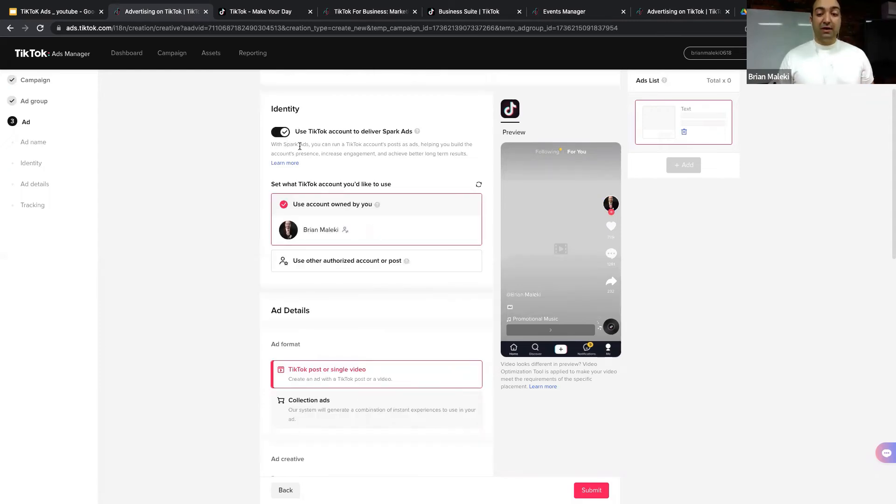
pyautogui.click(57, 14)
# Step: Present slide 14, 'What are Spark Ads?', full screen, then return to the TikTok ad setup
pyautogui.scroll(-1, 66, 364)
pyautogui.click(65, 367)
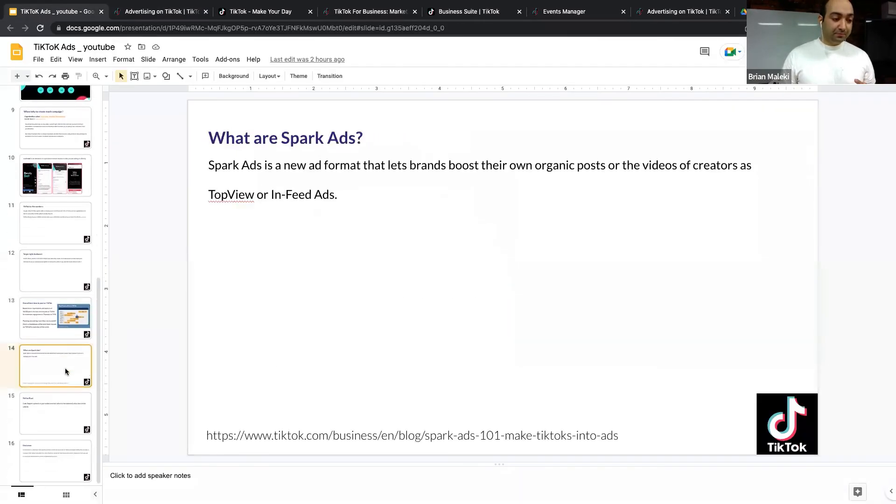
pyautogui.click(775, 52)
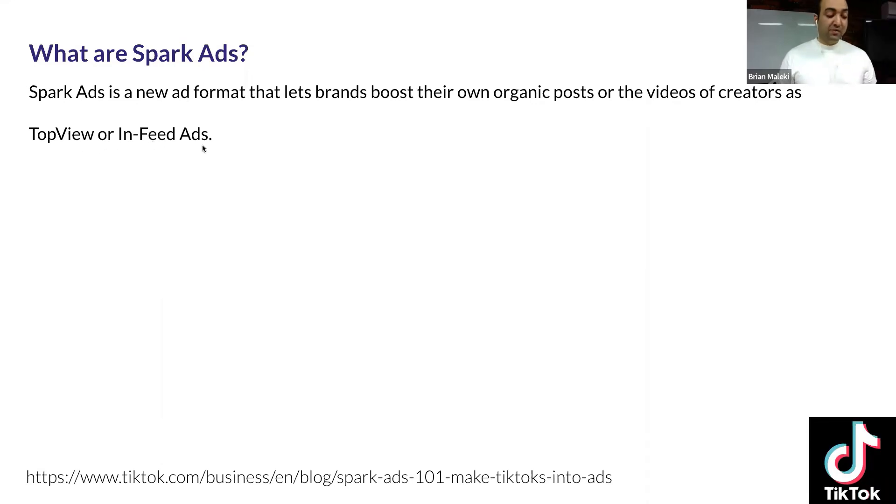
pyautogui.press('Escape')
pyautogui.click(165, 13)
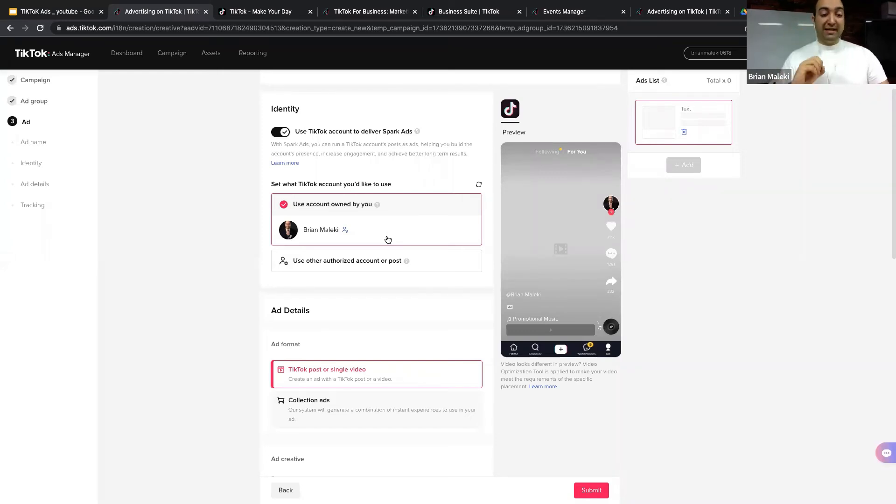
# Step: Choose 'Use other authorized account or post' and request authorization of a TikTok post by code
pyautogui.click(369, 257)
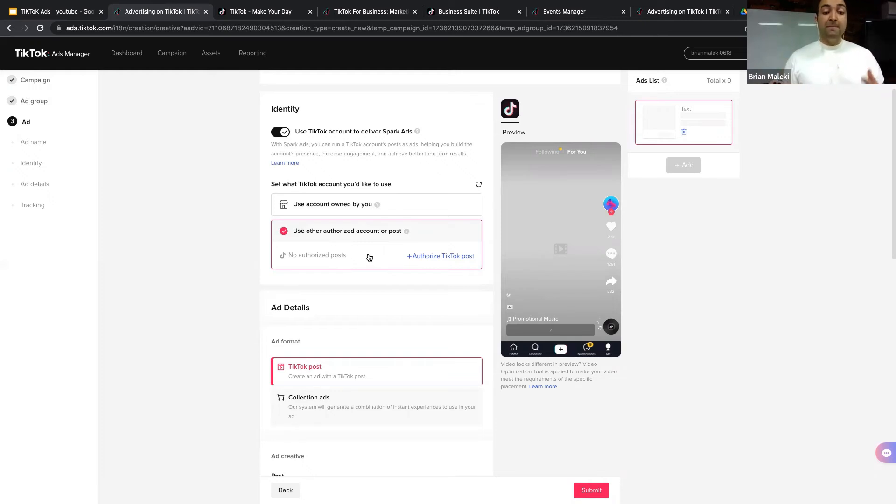
pyautogui.click(430, 256)
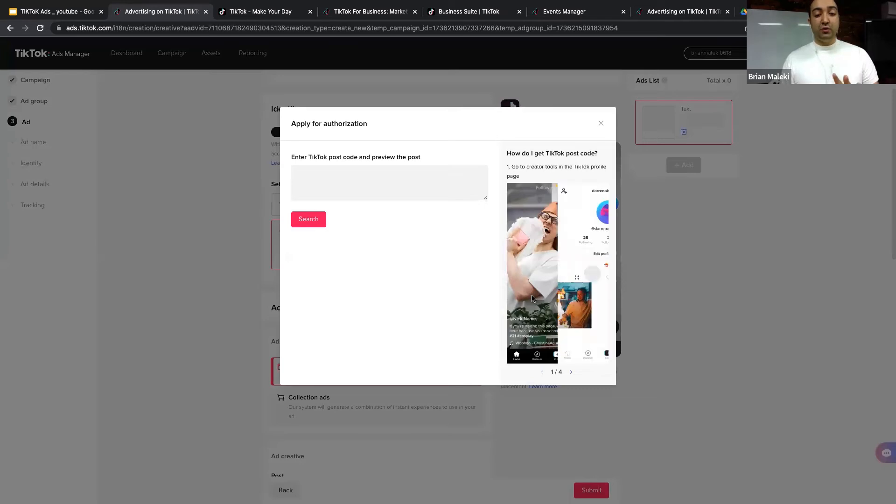
# Step: Step through the 'How do I get TikTok post code?' help carousel to 4/4
pyautogui.click(348, 169)
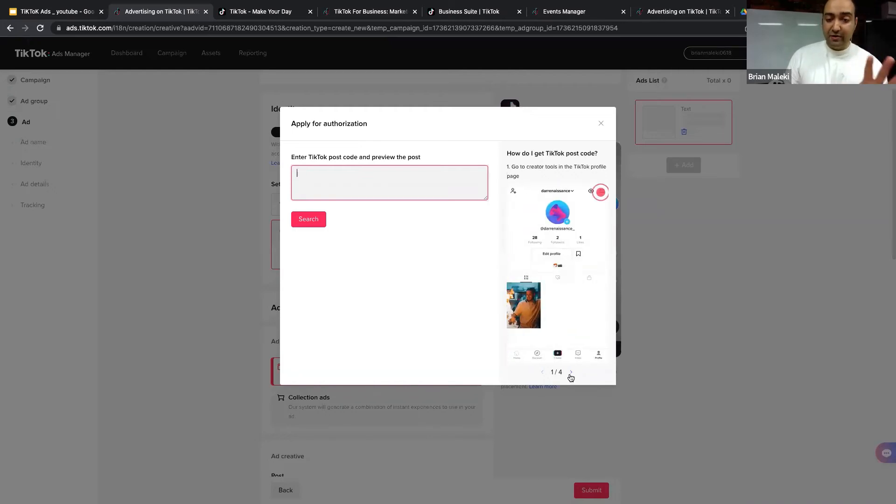
pyautogui.click(570, 374)
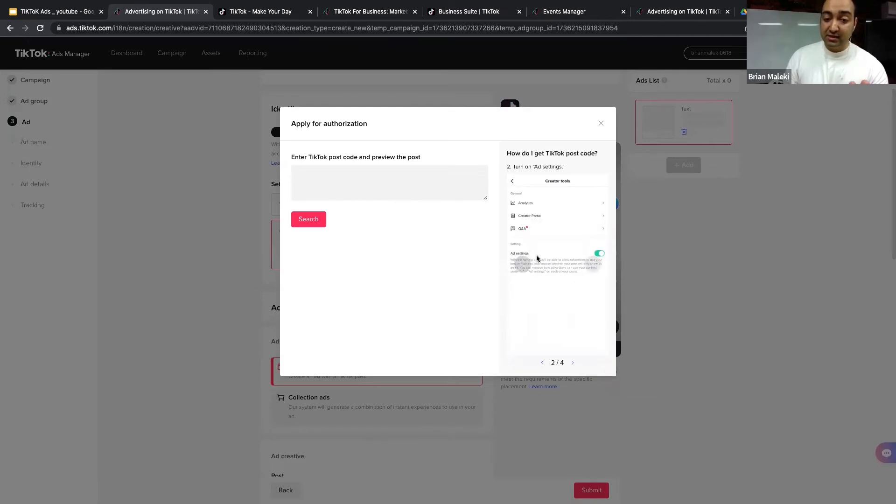
pyautogui.click(572, 362)
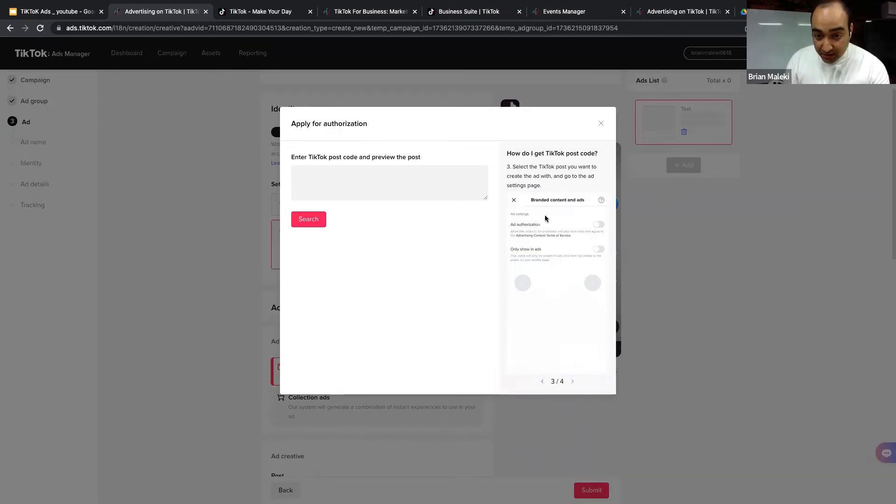
pyautogui.click(573, 382)
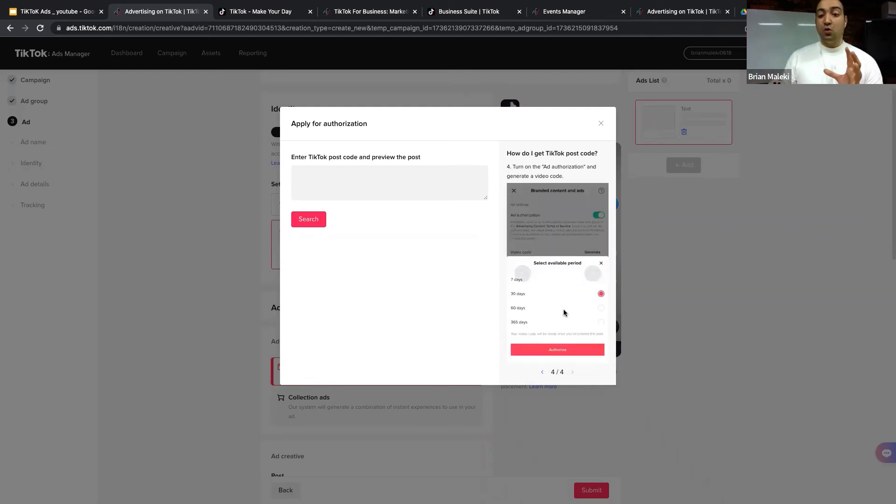
# Step: Close the Apply for authorization dialog, reopen it briefly, and close it again
pyautogui.click(600, 124)
pyautogui.click(416, 254)
pyautogui.click(364, 174)
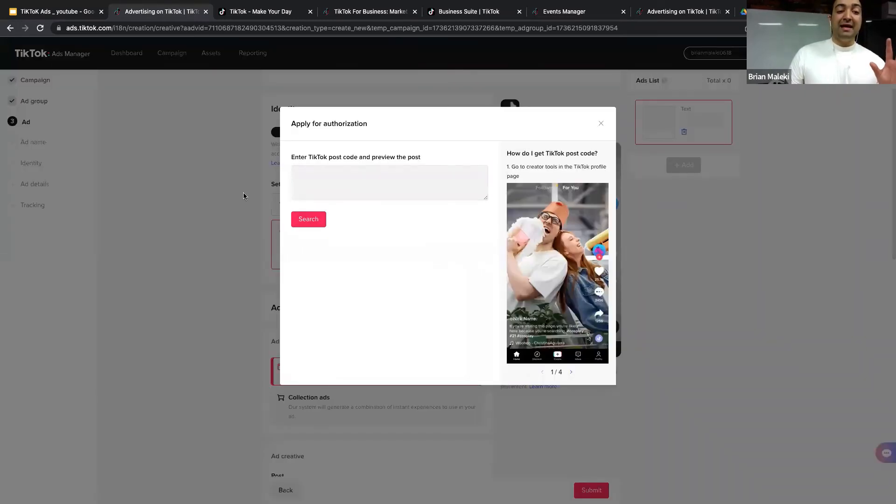
pyautogui.click(600, 125)
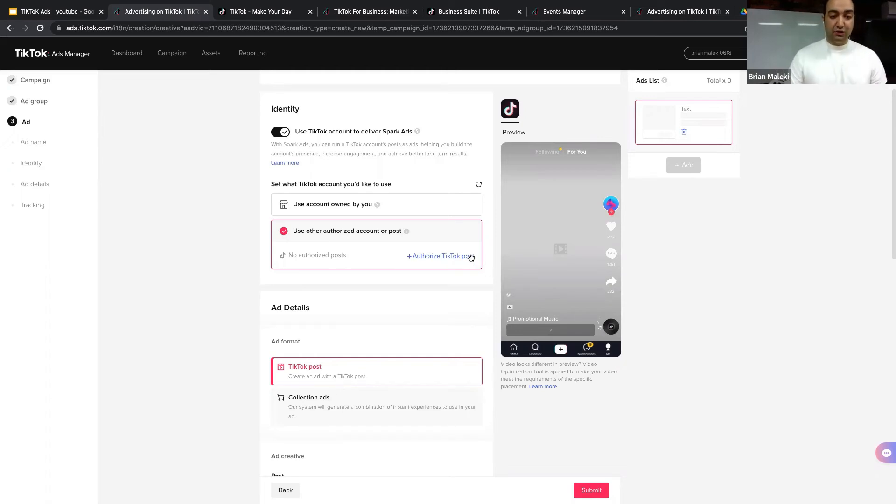
# Step: Select 'Use account owned by you', try a custom identity with Spark Ads off, then re-enable Spark Ads
pyautogui.scroll(2, 324, 182)
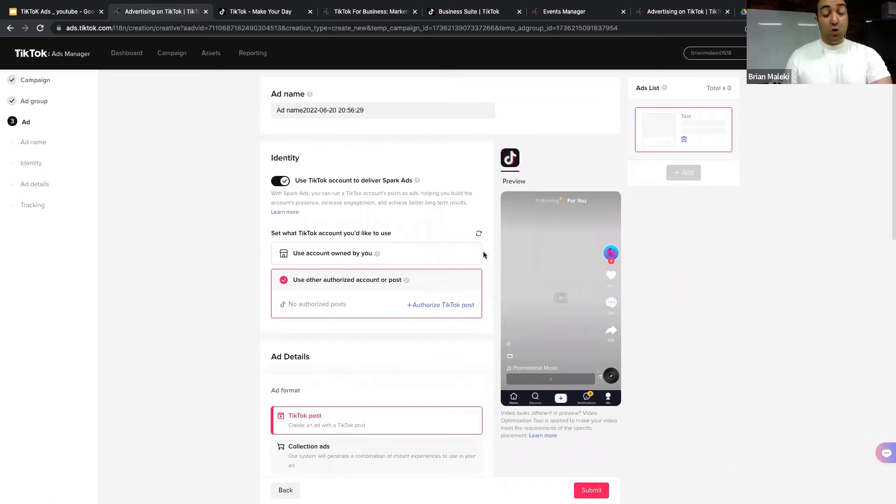
pyautogui.click(428, 257)
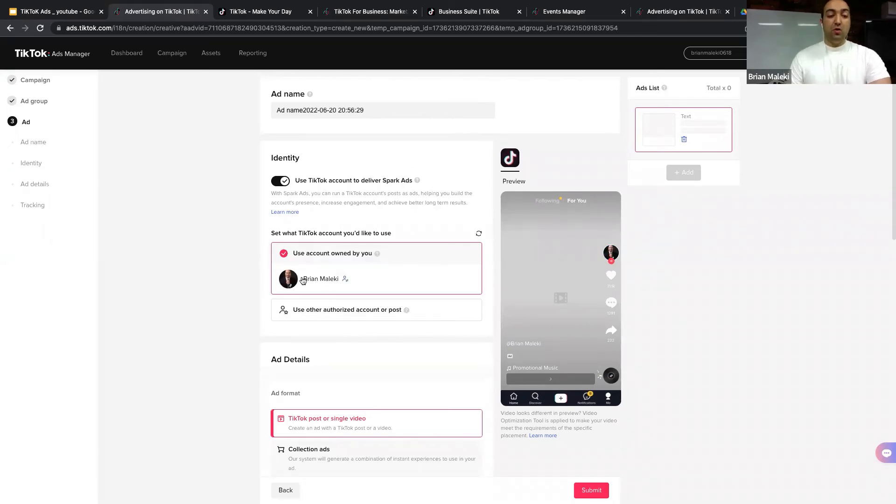
pyautogui.click(280, 182)
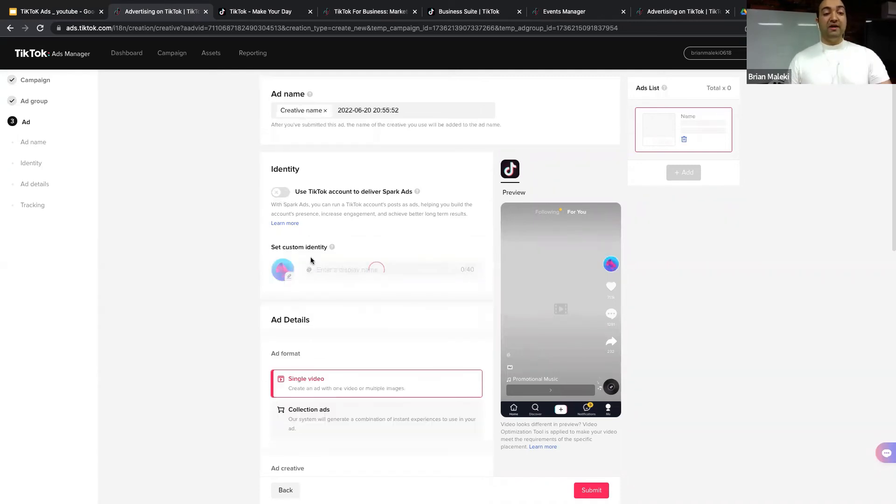
pyautogui.click(336, 270)
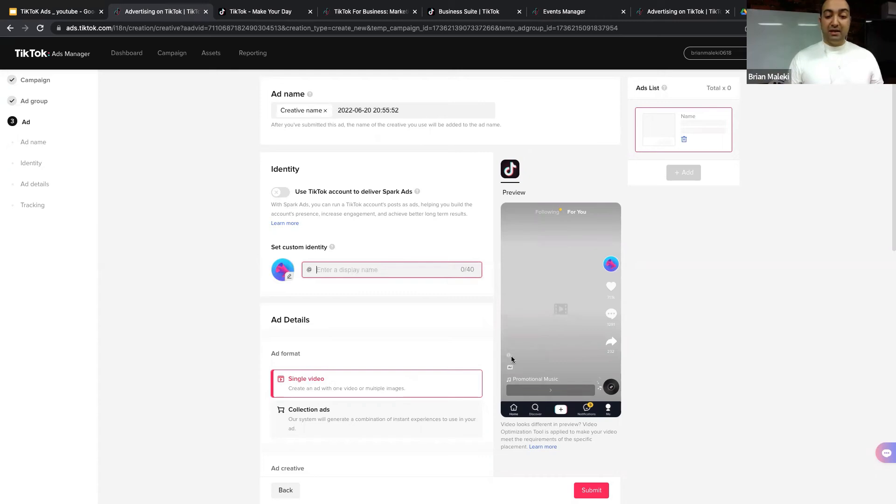
pyautogui.click(337, 240)
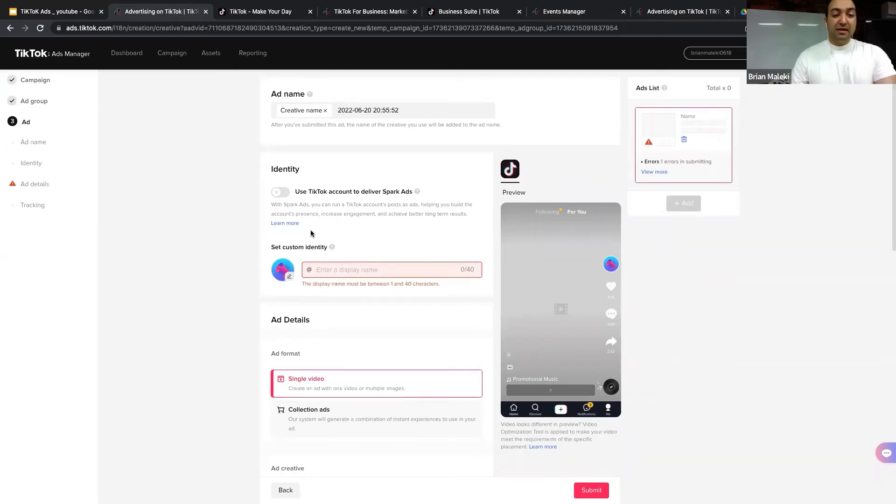
pyautogui.click(285, 192)
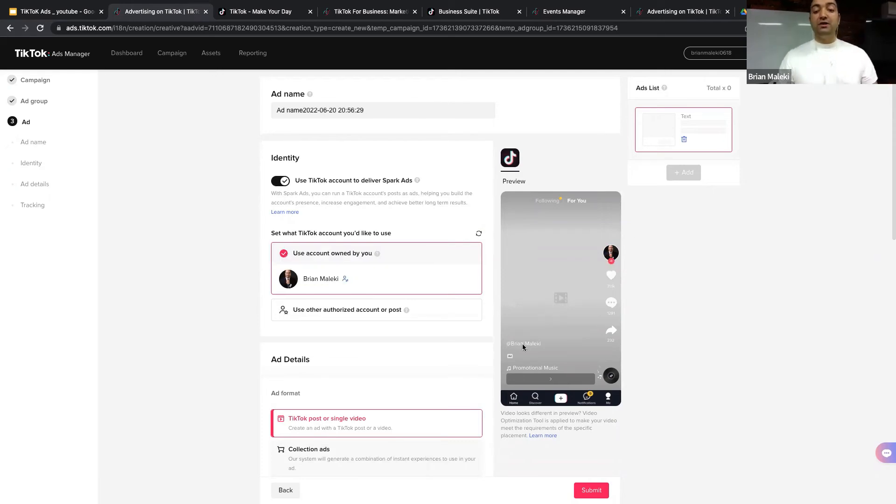
# Step: Browse the eight Spark Ad posts under Ad creative, close that list, and bring up the '+ Video' choices
pyautogui.scroll(-1, 318, 330)
pyautogui.scroll(-5, 317, 330)
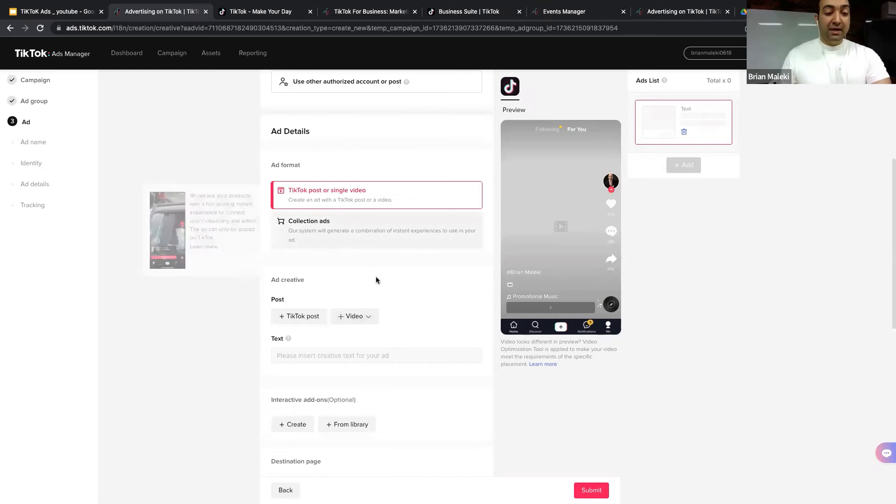
pyautogui.scroll(-1, 369, 283)
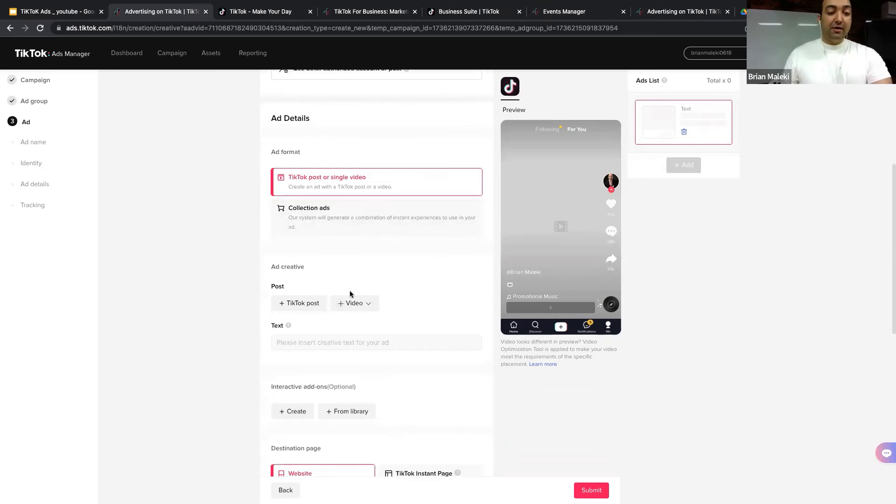
pyautogui.click(303, 303)
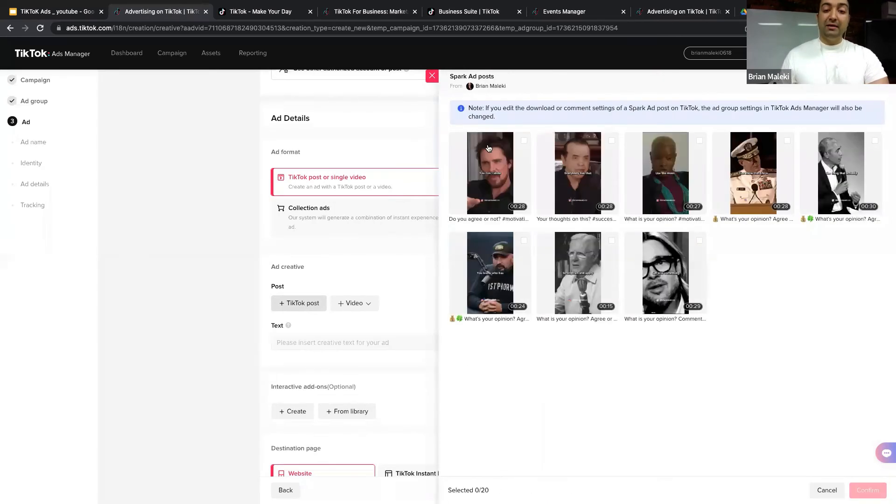
pyautogui.click(432, 76)
pyautogui.moveTo(372, 301)
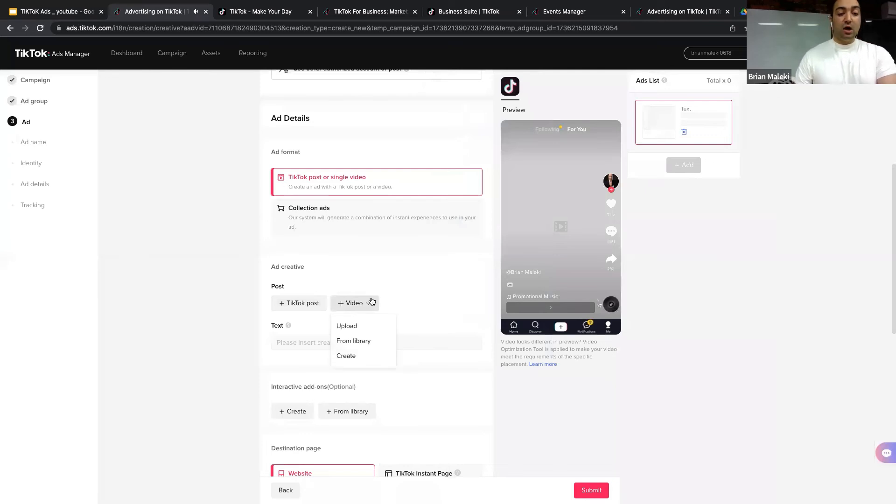
pyautogui.click(359, 325)
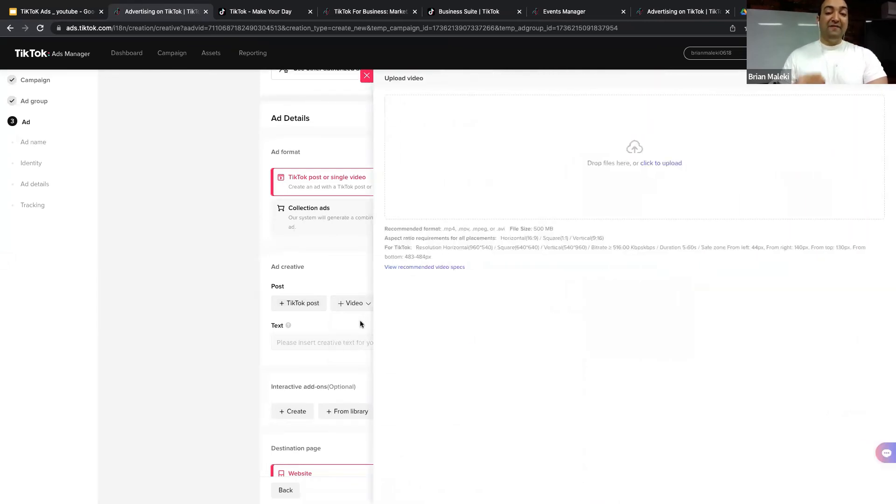
pyautogui.click(666, 164)
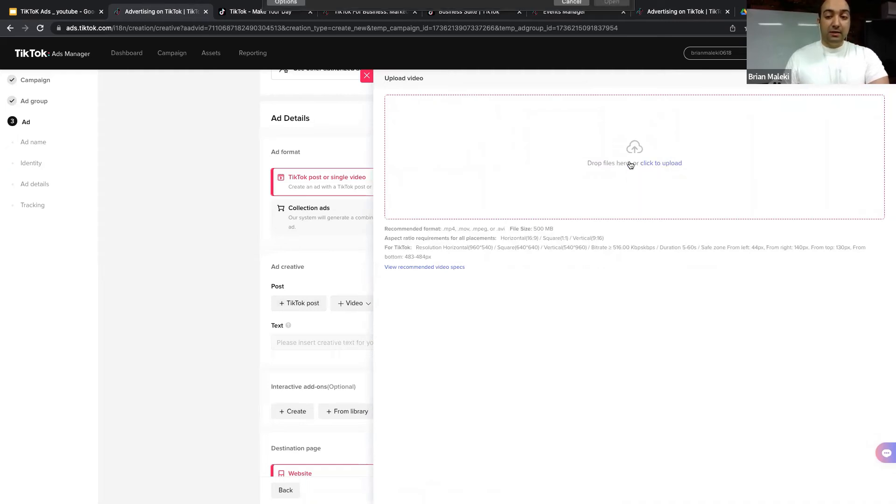
pyautogui.click(371, 23)
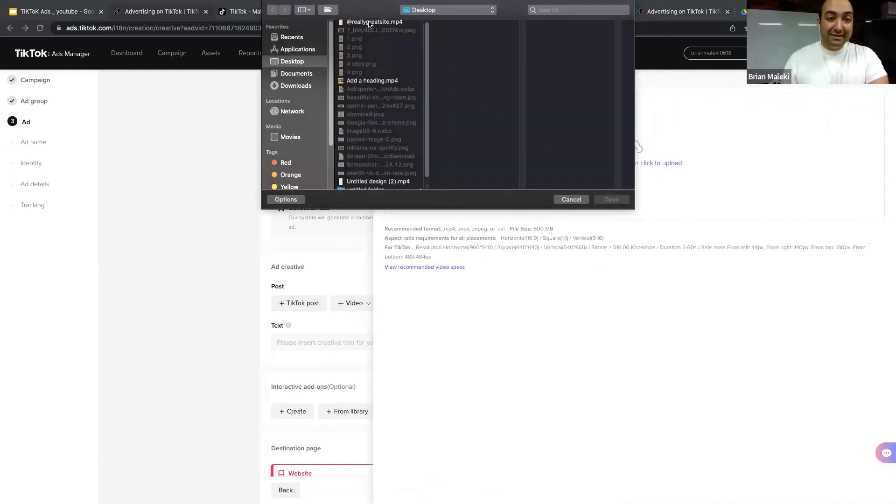
pyautogui.click(611, 199)
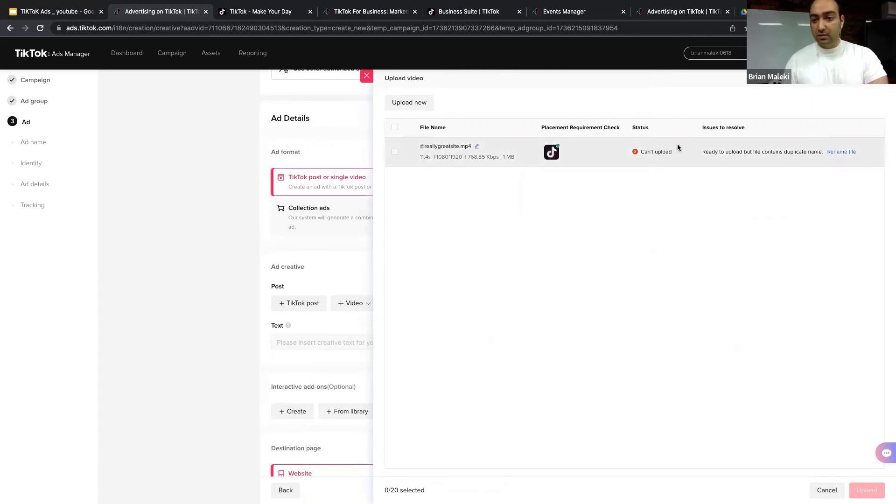
# Step: Rename the duplicate-named video file to PTS and confirm the new name
pyautogui.click(840, 154)
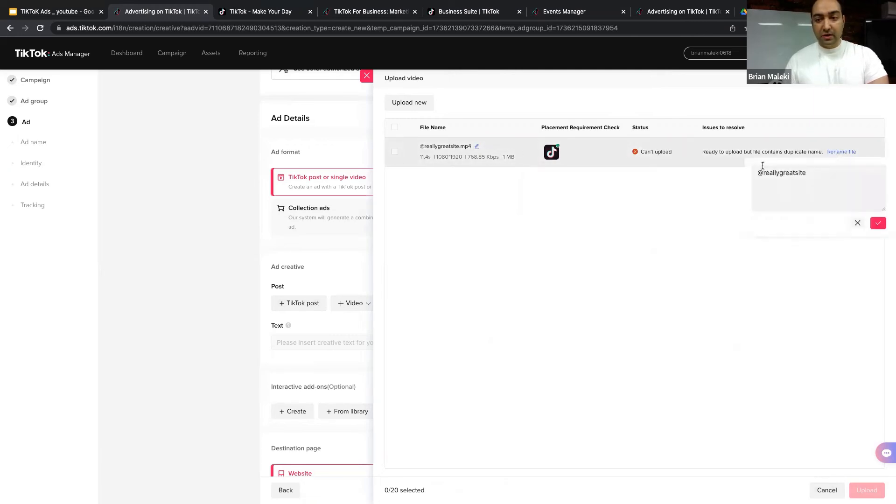
pyautogui.moveTo(820, 172); pyautogui.dragTo(732, 169)
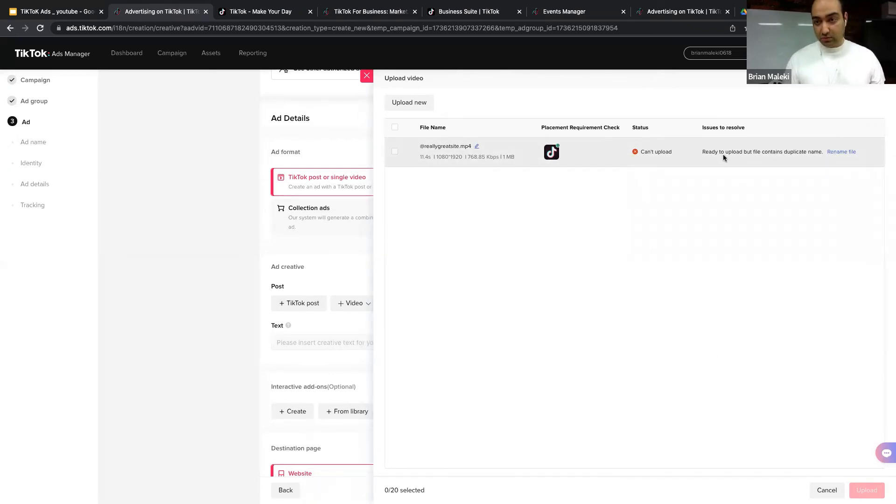
pyautogui.click(476, 147)
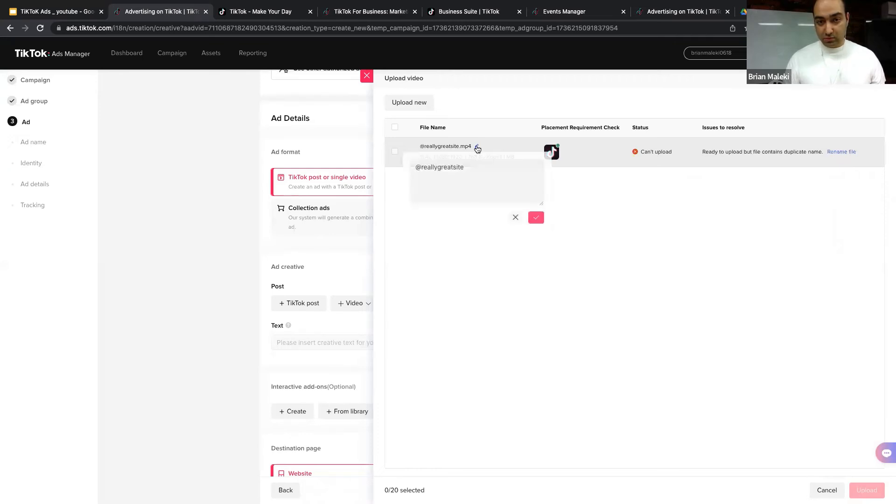
pyautogui.tripleClick(460, 167)
pyautogui.write('PP')
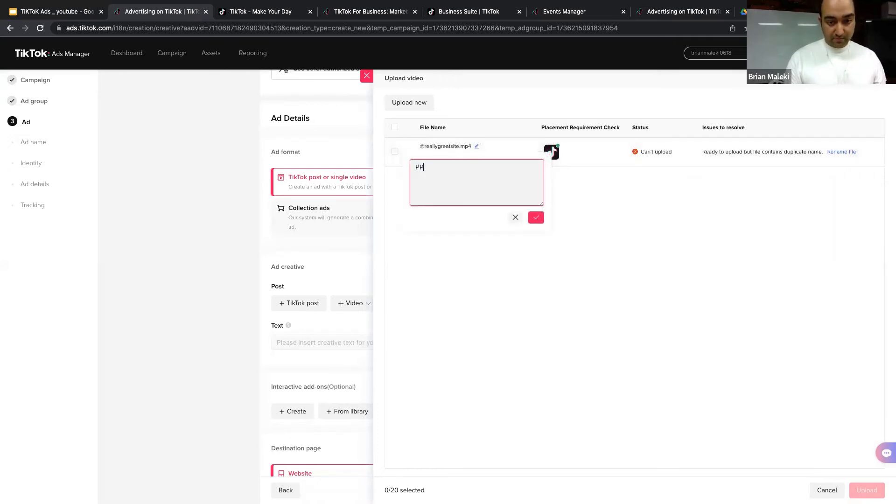
pyautogui.write('S')
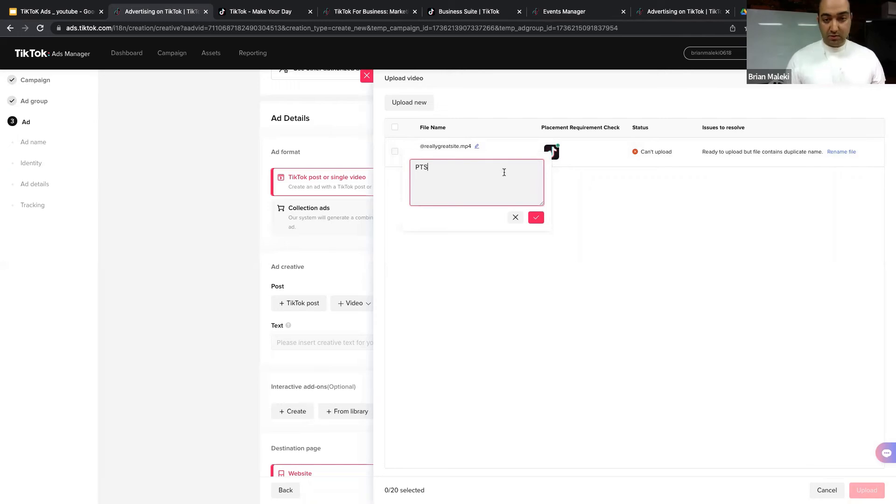
pyautogui.click(535, 218)
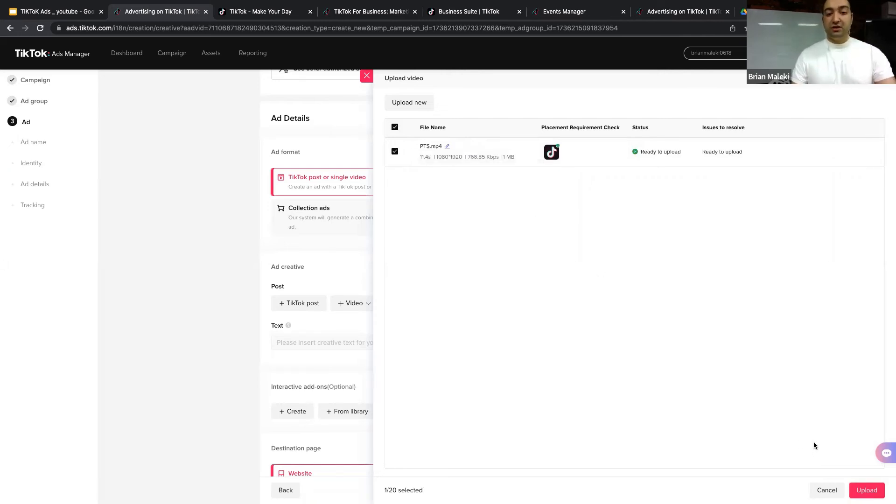
# Step: Upload PTS.mp4 to the ad, play it in the preview, and scroll through Ad creative
pyautogui.click(861, 489)
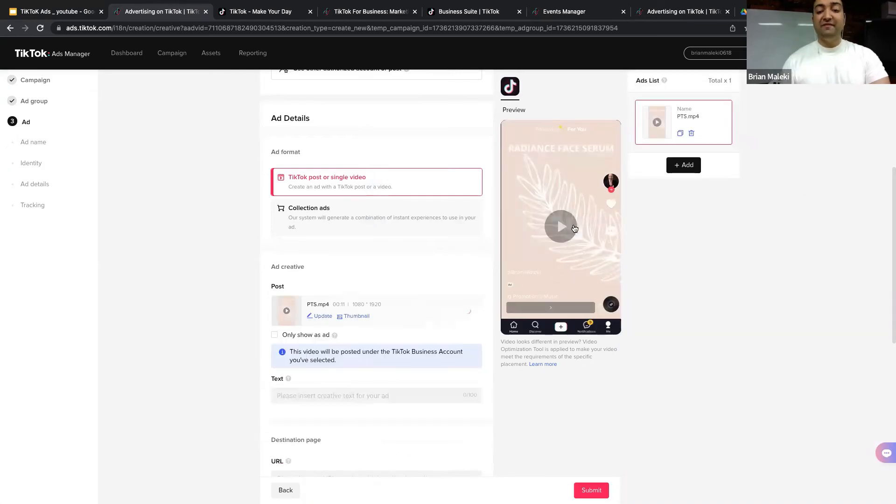
pyautogui.click(574, 229)
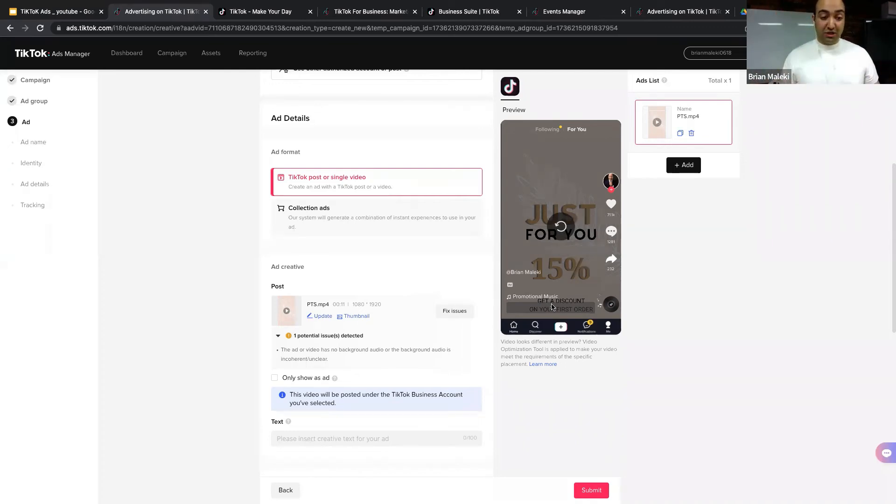
pyautogui.scroll(-2, 441, 277)
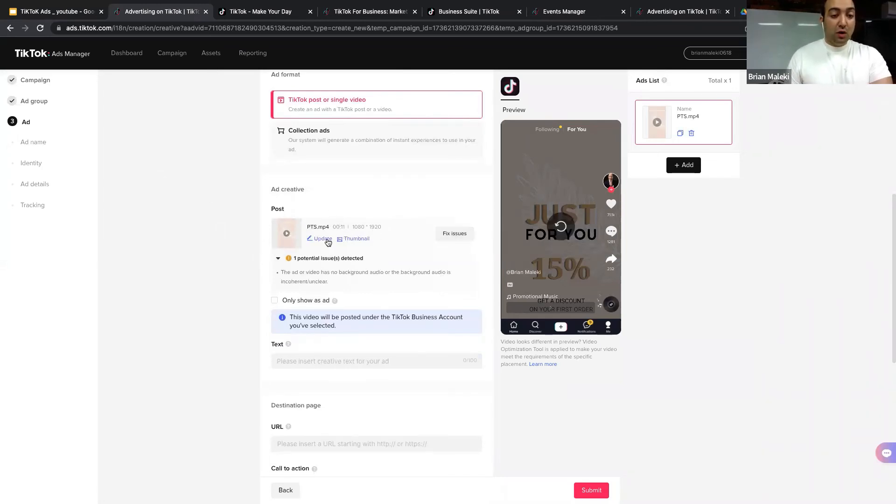
pyautogui.scroll(3, 328, 243)
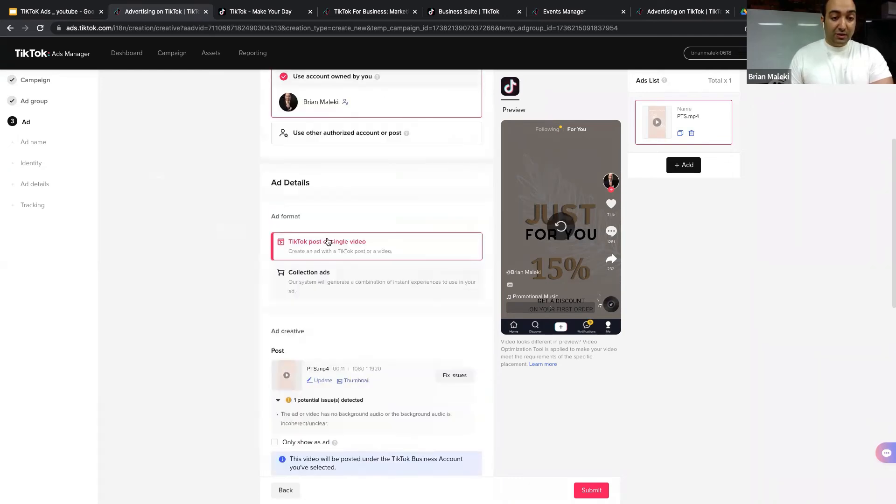
pyautogui.scroll(-5, 334, 230)
# Step: Open the Update options on the PTS.mp4 post and choose Create for a new video
pyautogui.scroll(1, 294, 147)
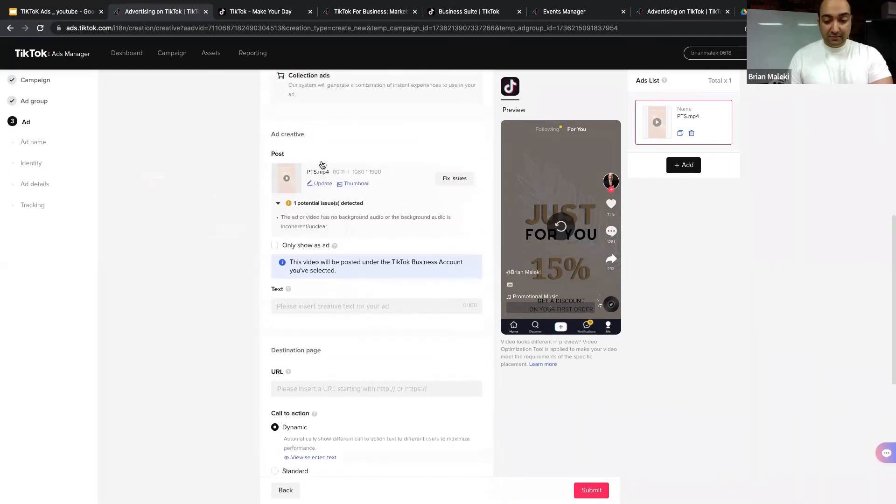
pyautogui.click(313, 184)
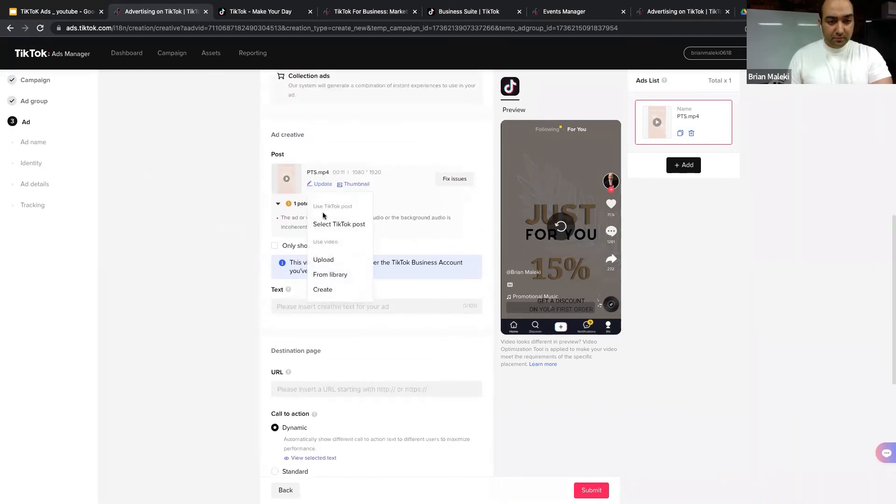
pyautogui.click(332, 290)
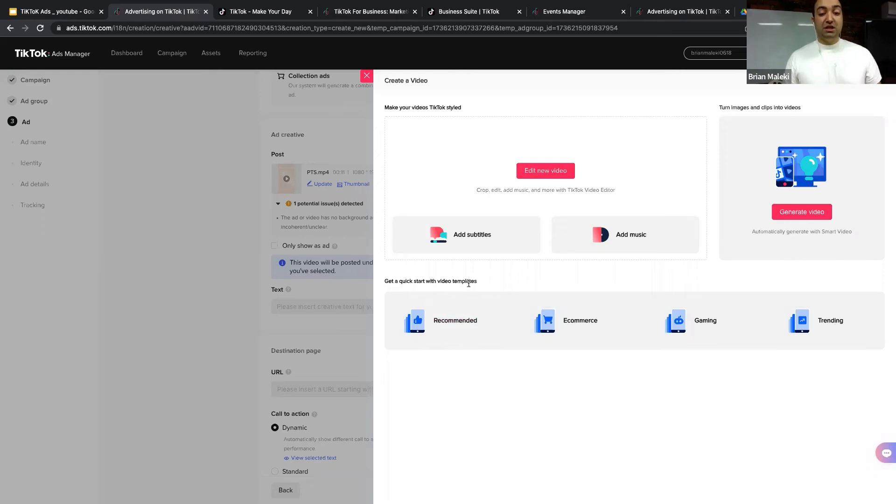
# Step: Browse Recommended templates and open the checkered-dress fashion-sale template in Video Editing
pyautogui.click(464, 316)
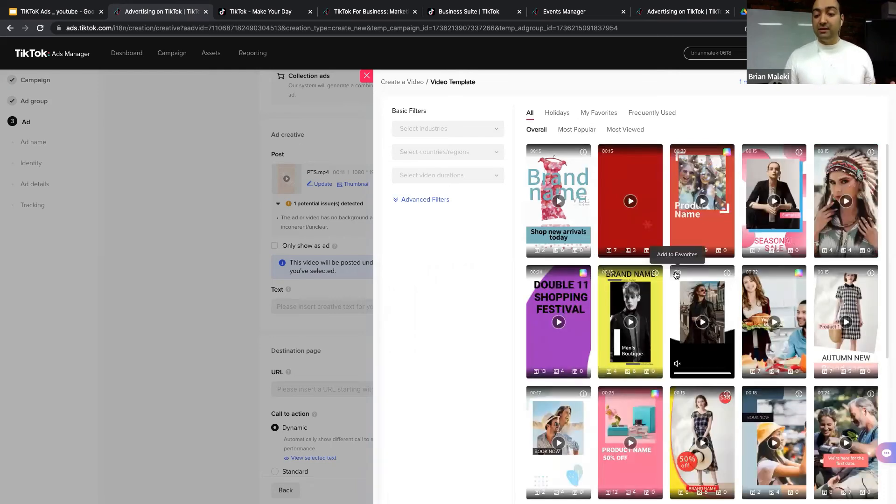
pyautogui.scroll(-3, 676, 275)
pyautogui.click(448, 130)
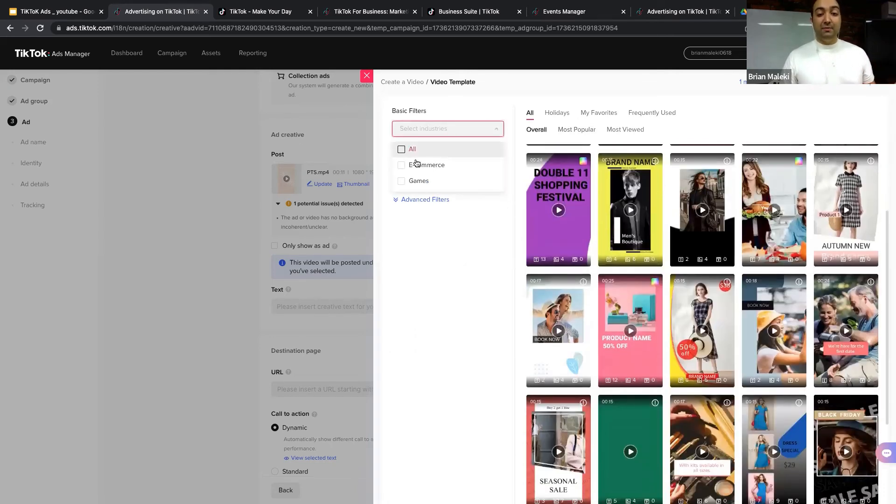
pyautogui.click(451, 256)
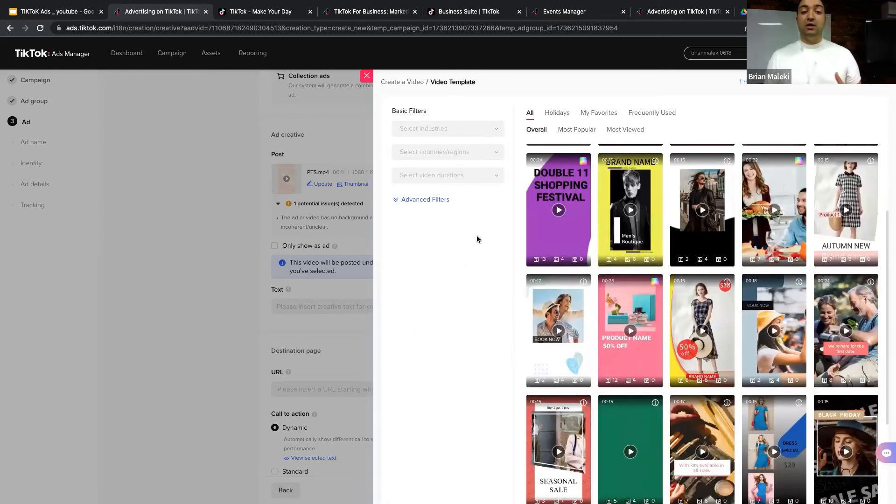
pyautogui.scroll(-1, 710, 267)
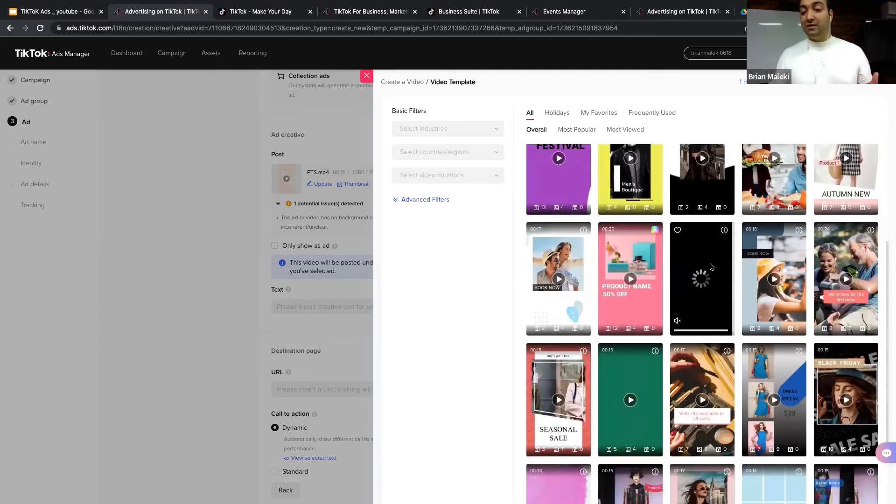
pyautogui.click(701, 276)
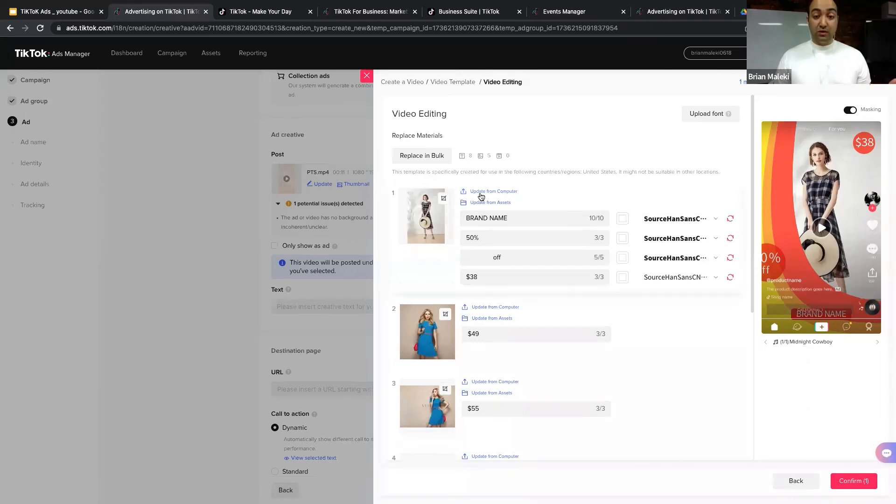
# Step: Replace the first scene's image with 3.png from the Desktop
pyautogui.click(481, 196)
pyautogui.click(369, 58)
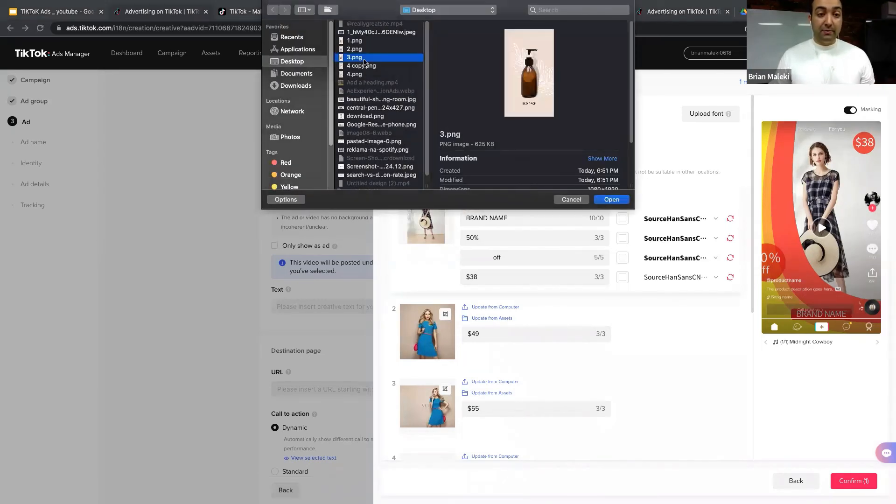
pyautogui.click(609, 200)
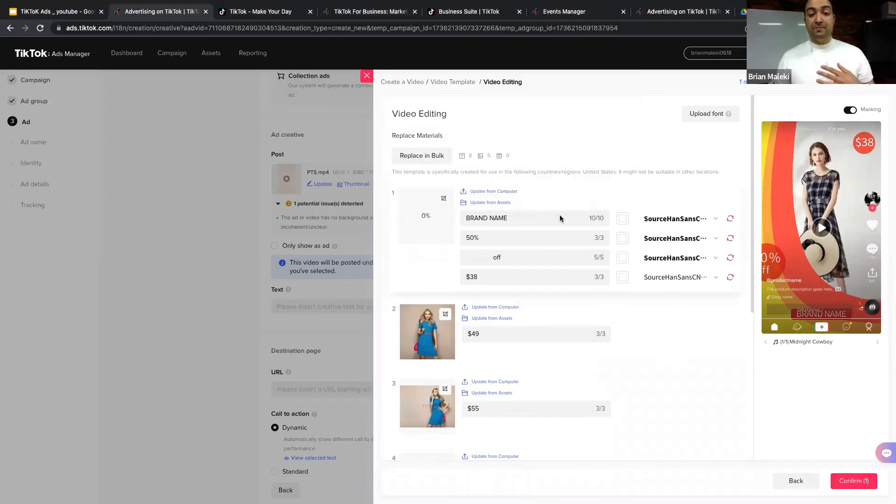
# Step: Change the BRAND NAME text to Saphora and the 50% discount to 20%
pyautogui.click(522, 216)
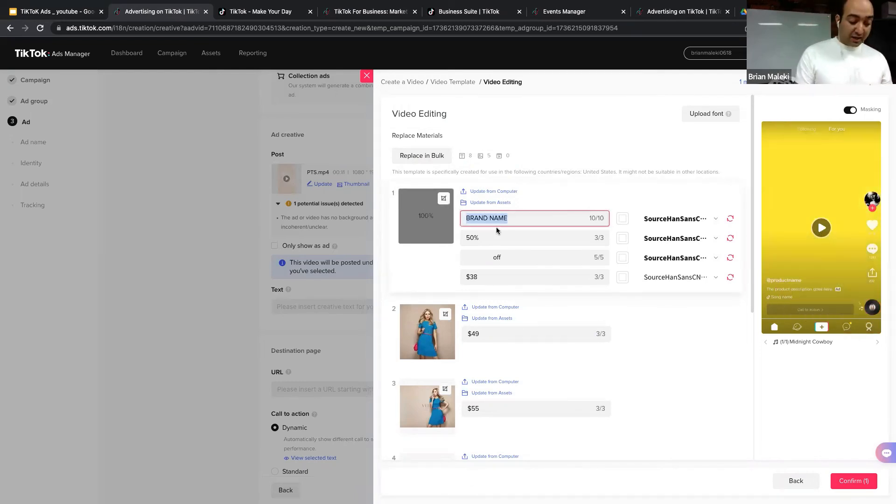
pyautogui.write('Saphora')
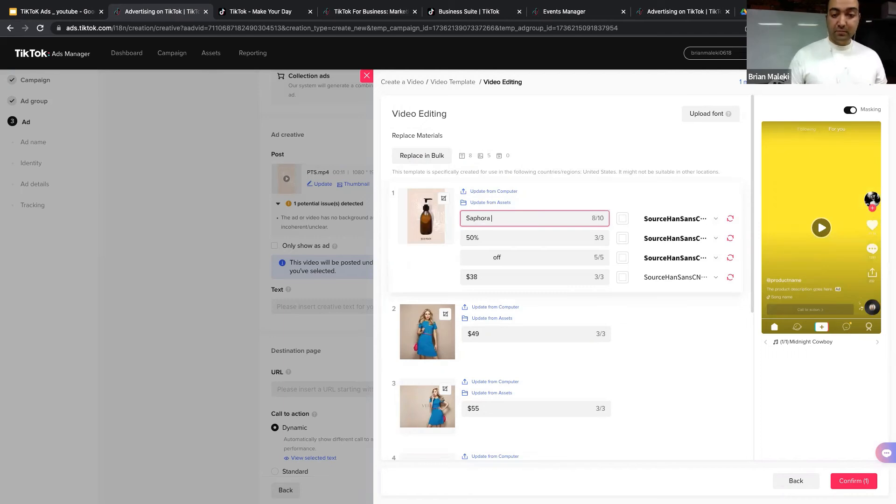
pyautogui.click(470, 239)
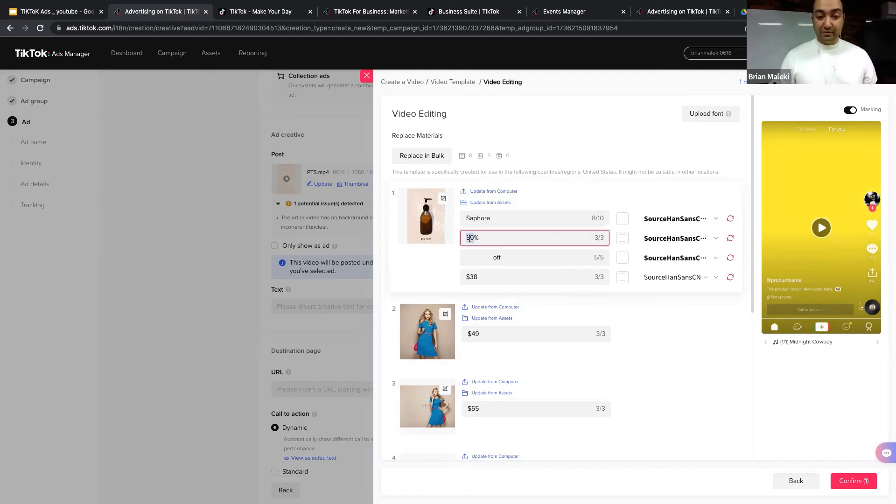
pyautogui.press('BackSpace')
pyautogui.write('2')
pyautogui.click(528, 256)
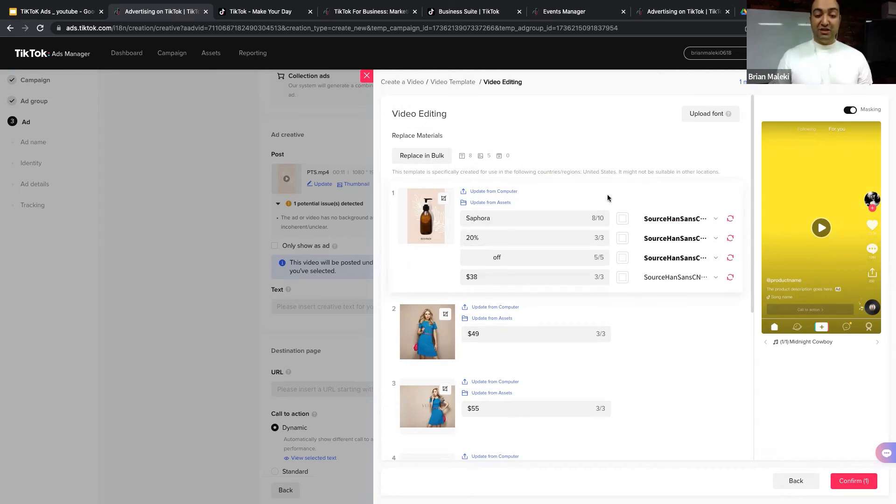
# Step: Make the Saphora text bright red in the DINAlternate-Bold font
pyautogui.click(622, 219)
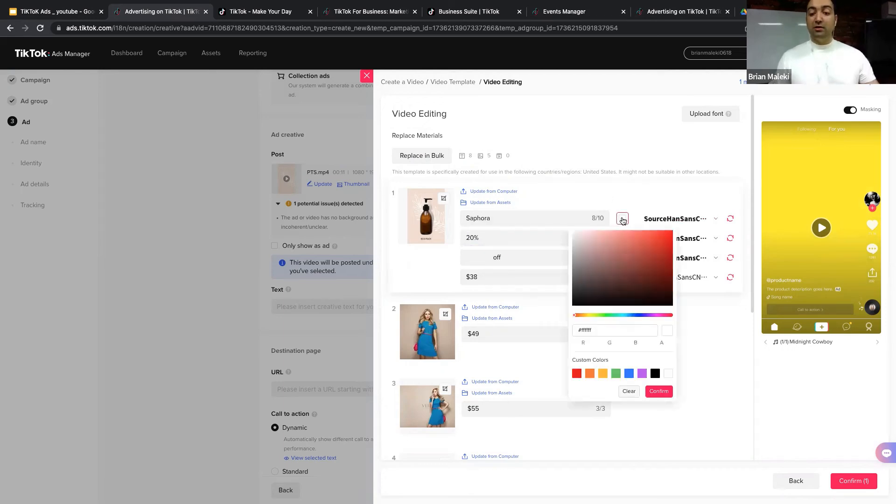
pyautogui.click(623, 254)
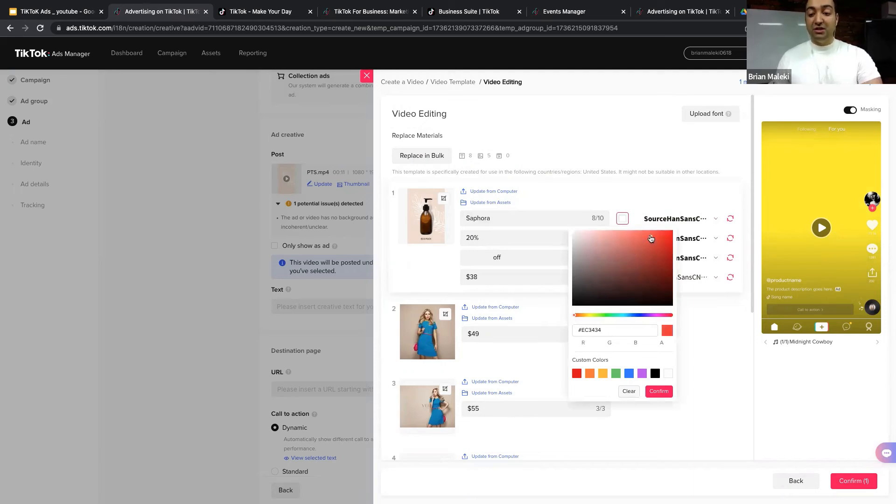
pyautogui.click(628, 216)
pyautogui.click(626, 222)
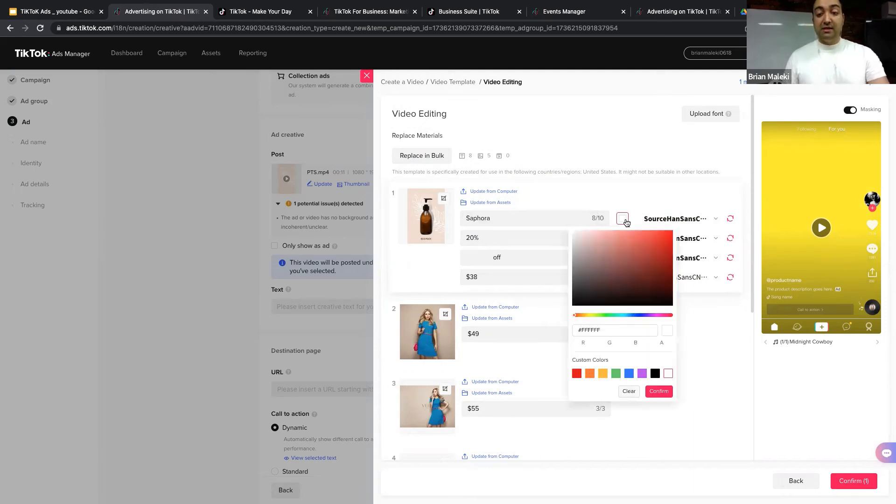
pyautogui.click(660, 239)
pyautogui.click(659, 393)
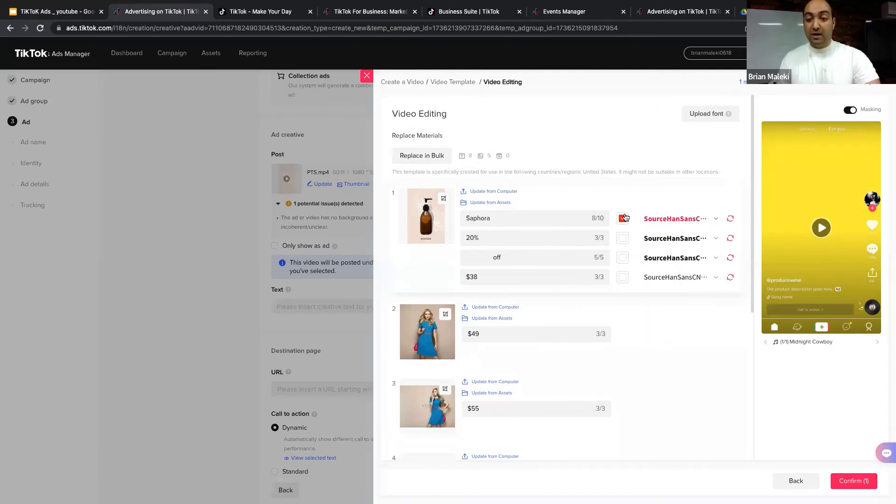
pyautogui.click(682, 219)
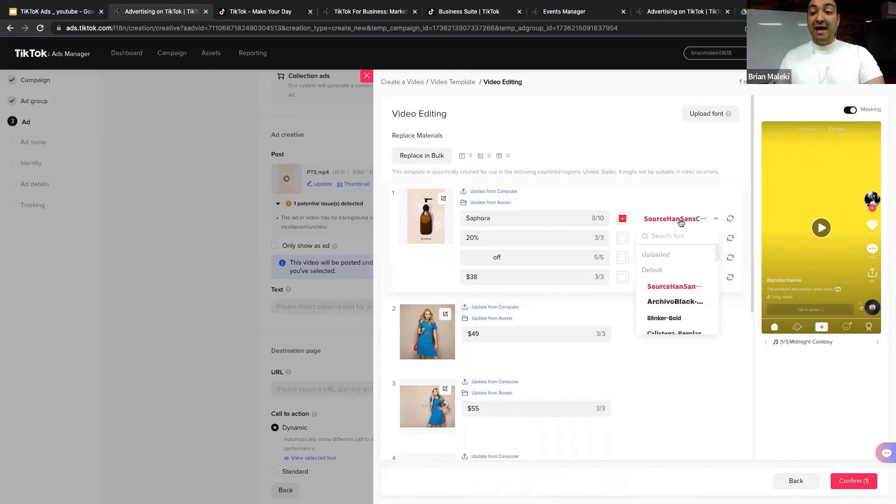
pyautogui.scroll(-4, 672, 285)
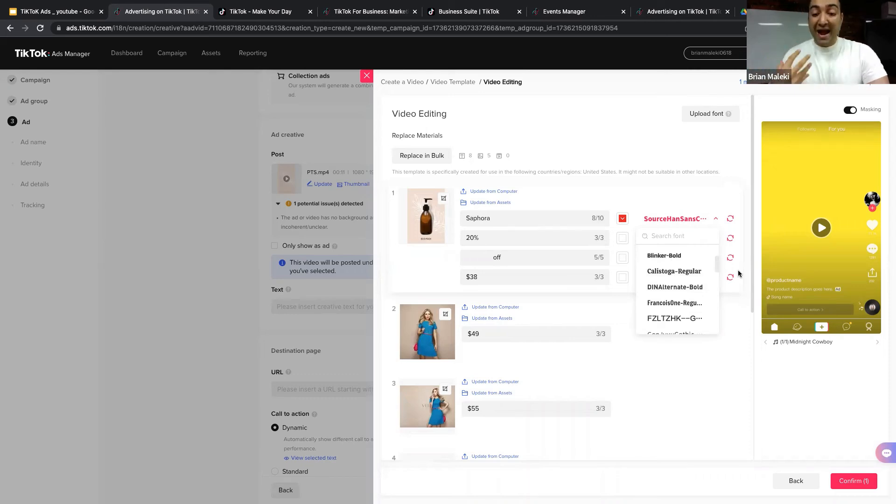
pyautogui.click(679, 286)
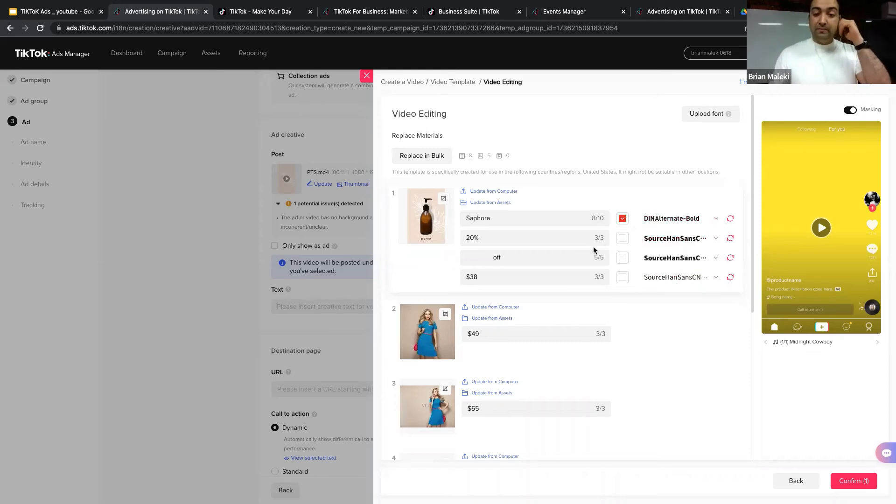
# Step: Browse the background music library and preview the Bong track
pyautogui.scroll(-1, 522, 285)
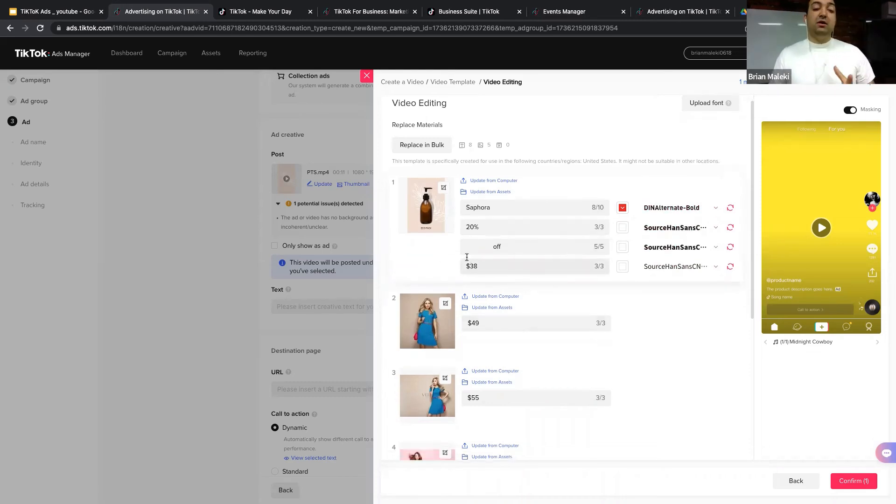
pyautogui.scroll(-5, 473, 321)
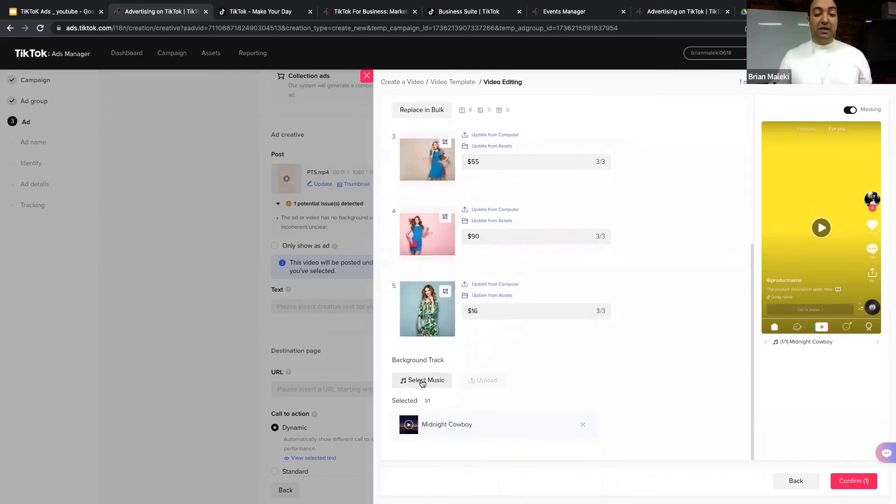
pyautogui.click(422, 380)
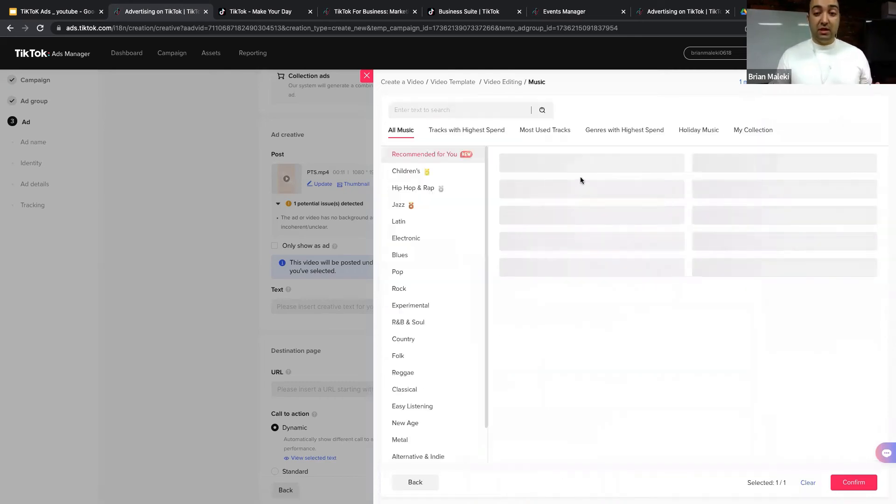
pyautogui.scroll(-1, 429, 178)
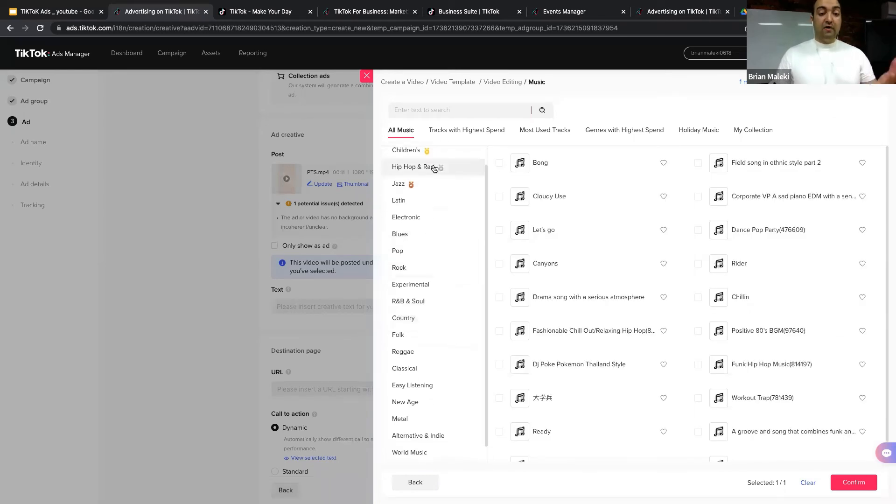
pyautogui.scroll(1, 439, 276)
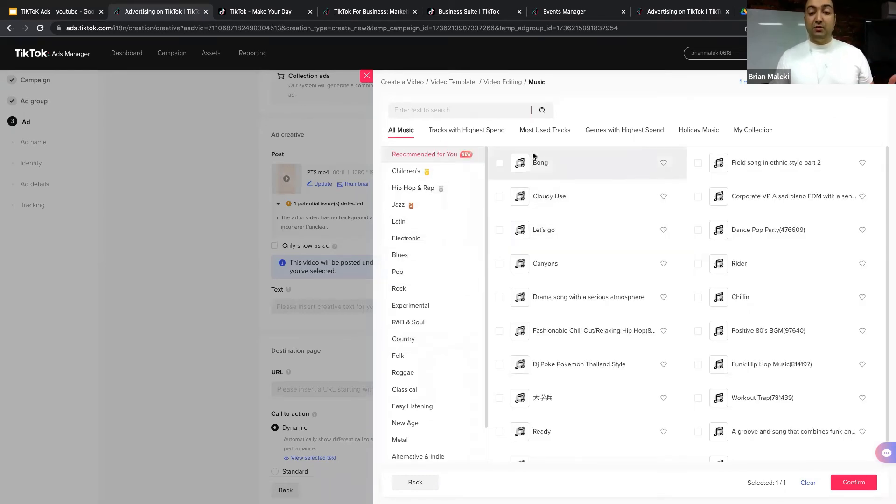
pyautogui.click(522, 164)
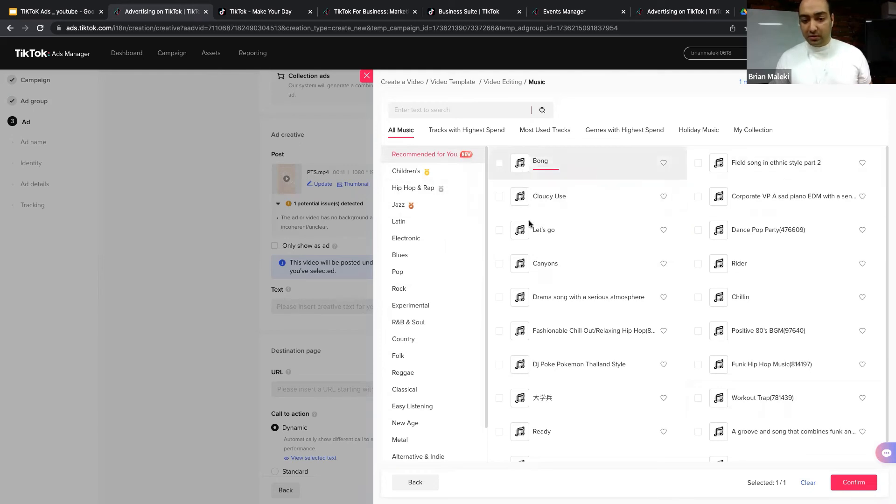
pyautogui.scroll(-1, 553, 255)
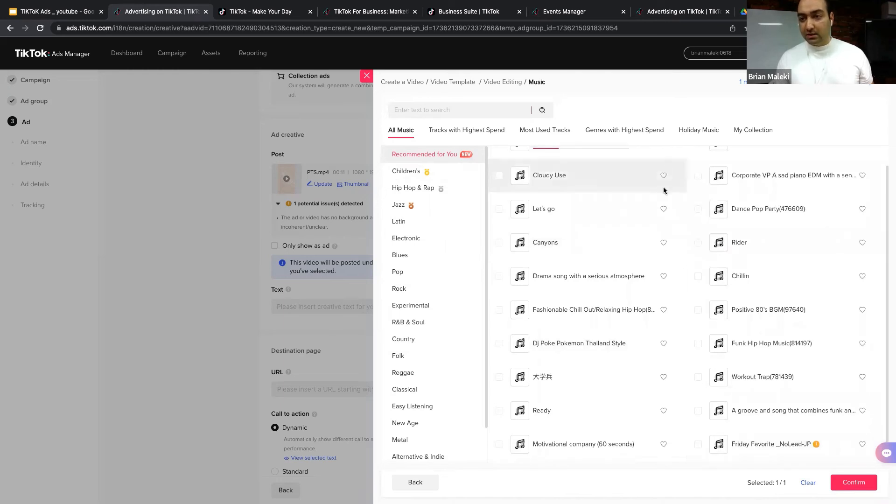
pyautogui.click(858, 485)
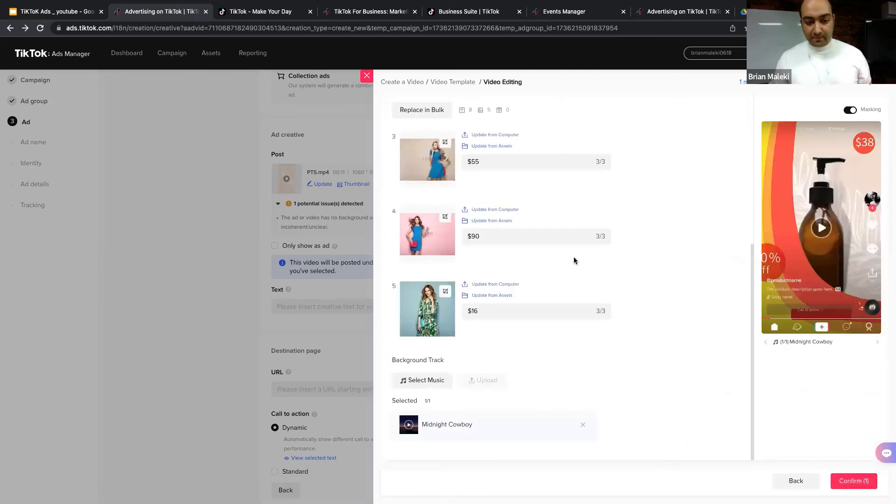
# Step: Replace the Midnight Cowboy track with Bong as background music and preview the template
pyautogui.click(409, 424)
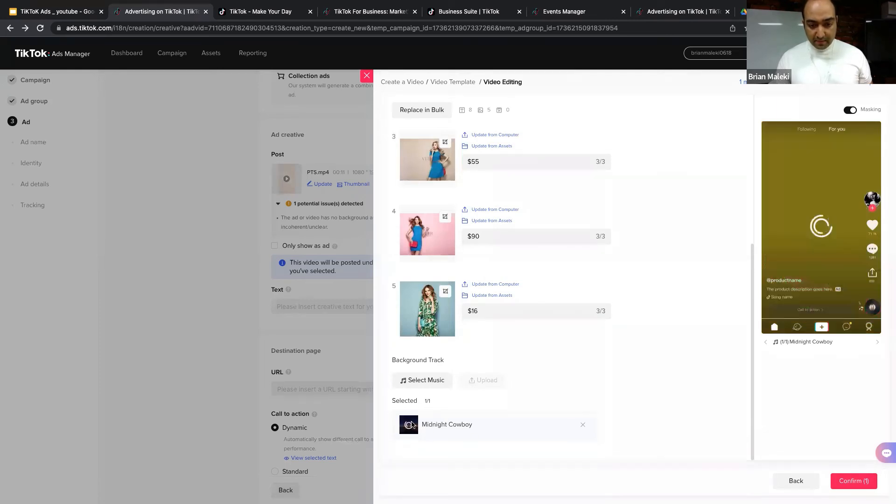
pyautogui.click(583, 425)
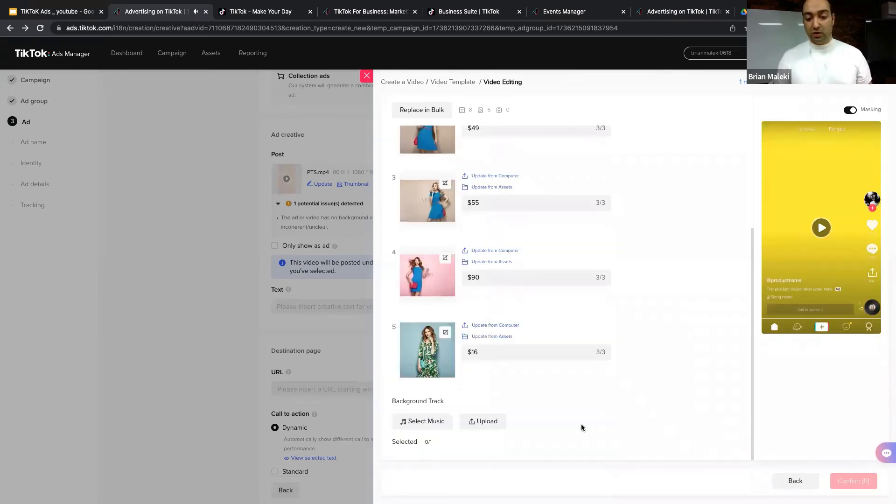
pyautogui.click(422, 421)
pyautogui.click(499, 162)
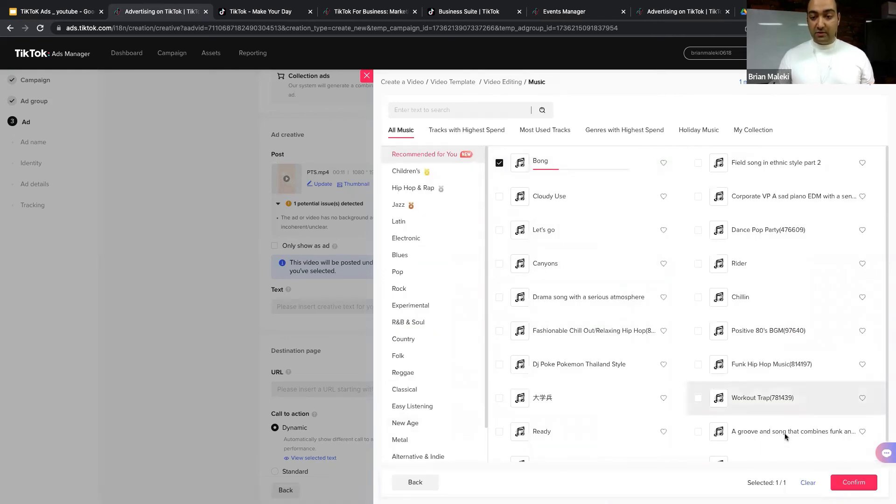
pyautogui.click(854, 482)
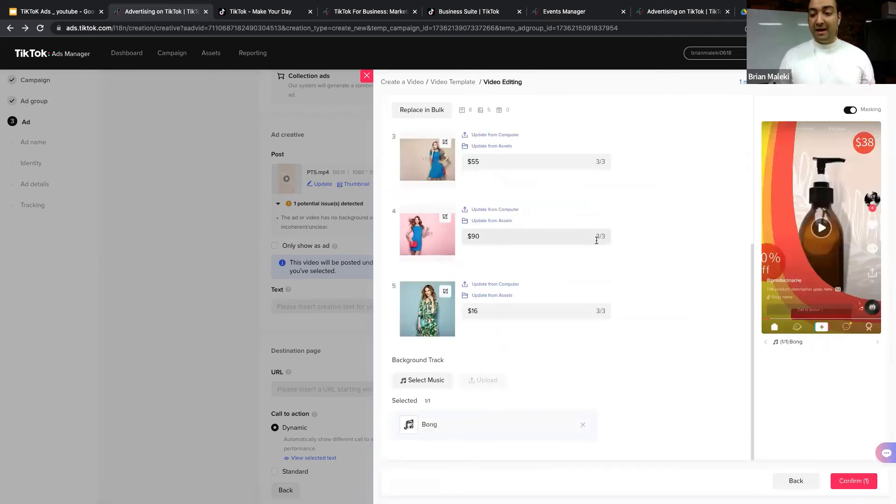
pyautogui.click(821, 229)
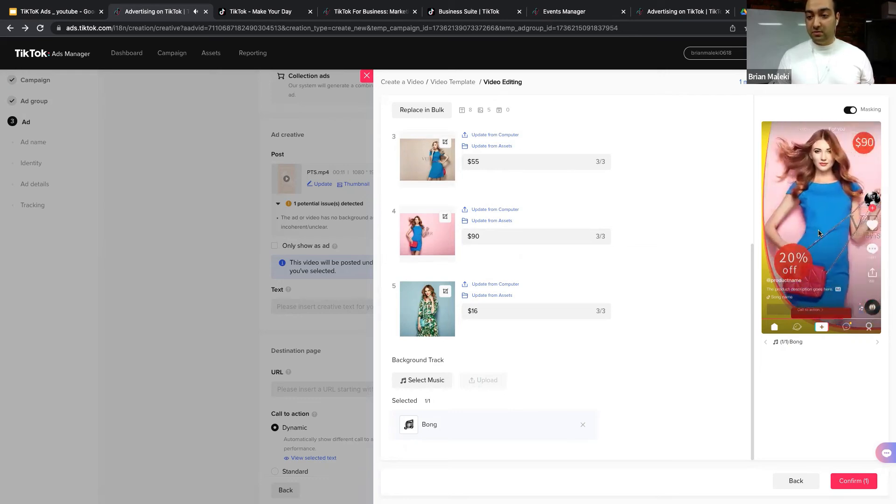
pyautogui.click(818, 233)
# Step: Confirm the template edits and render them into a 720×1280 video
pyautogui.click(850, 487)
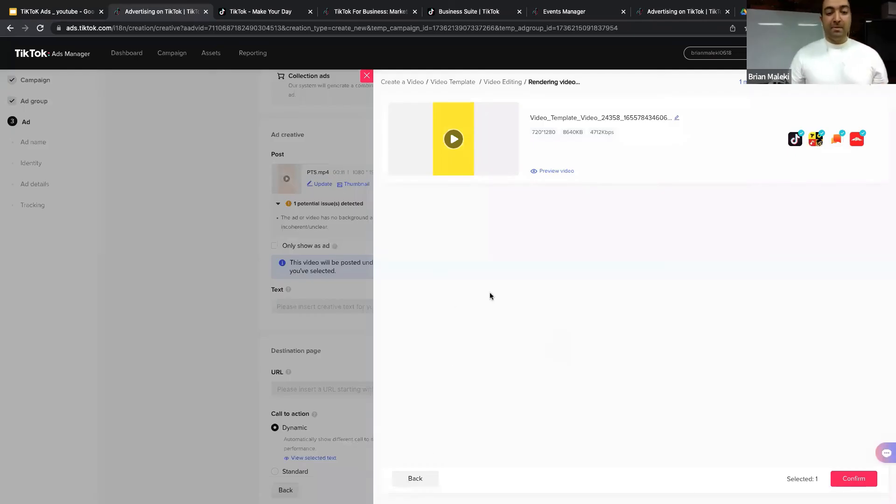
# Step: Insert the rendered 15-second template video as the ad's post and preview it
pyautogui.click(849, 486)
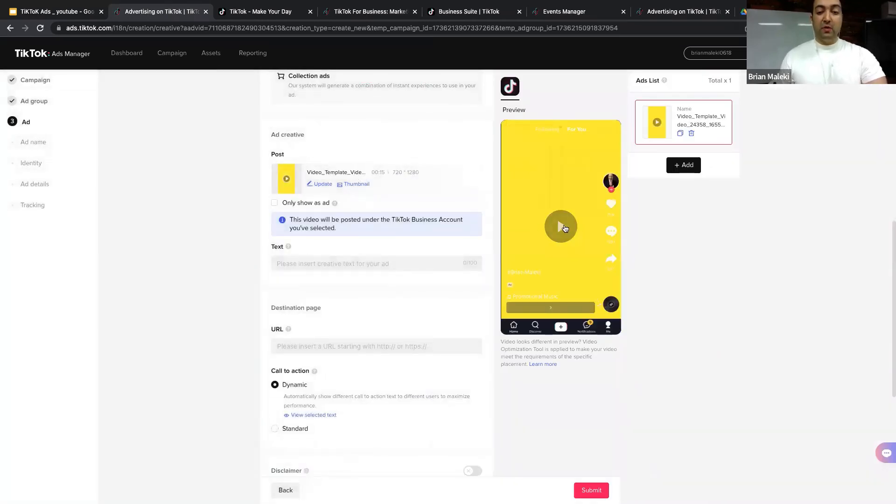
pyautogui.click(564, 234)
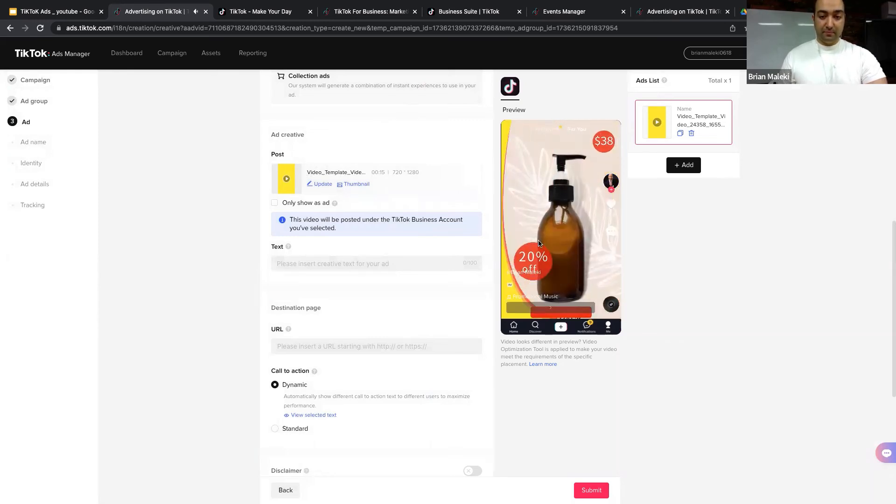
pyautogui.click(558, 226)
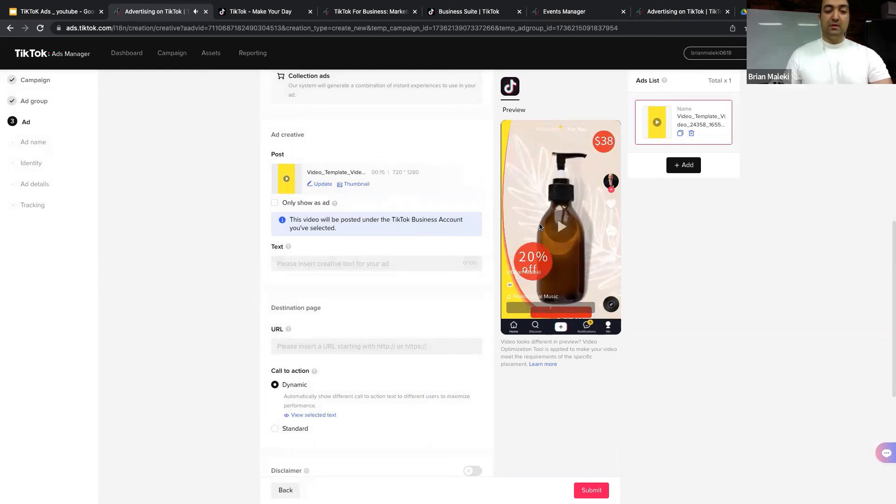
# Step: Start the ad text with 'Did you know about the top ski'
pyautogui.click(313, 262)
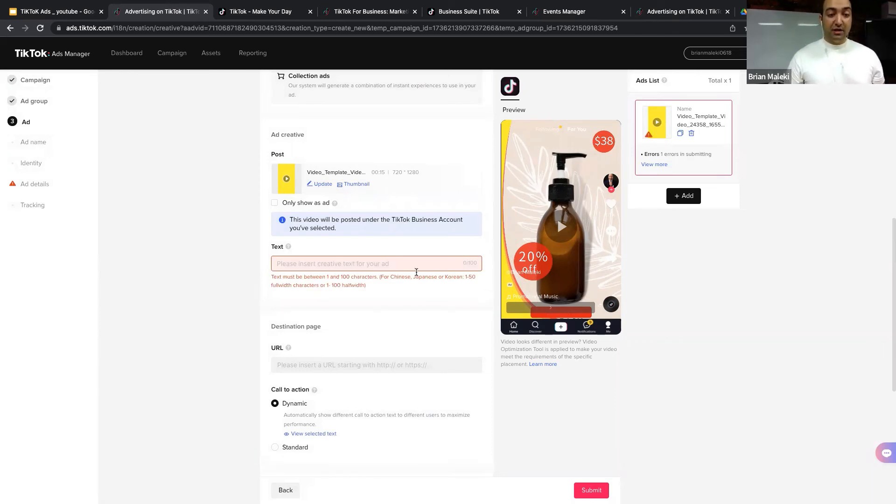
pyautogui.click(372, 268)
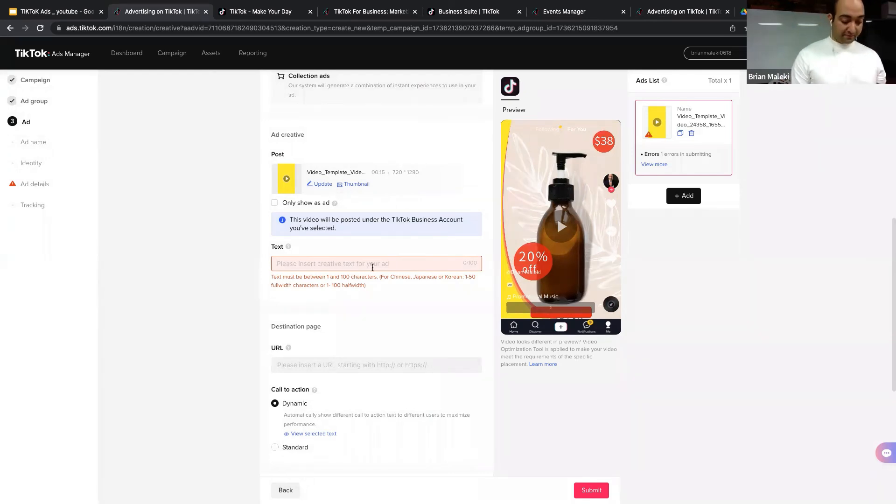
pyautogui.write('Did')
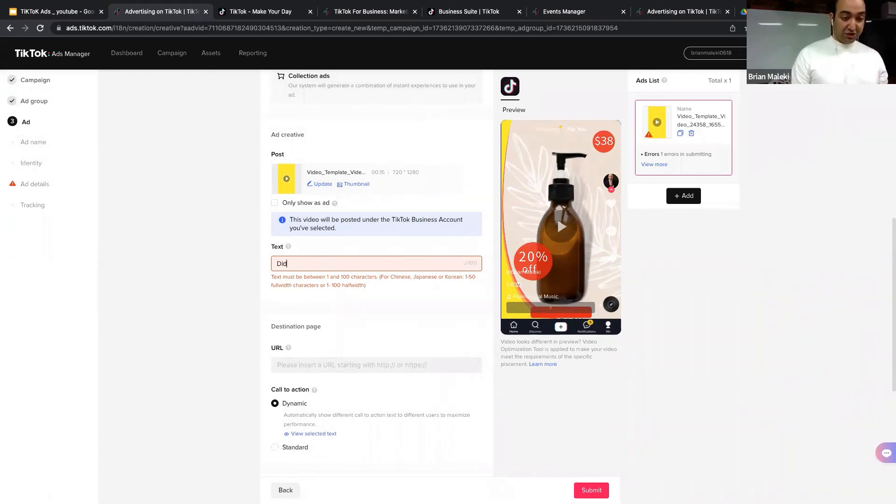
pyautogui.write(' you k')
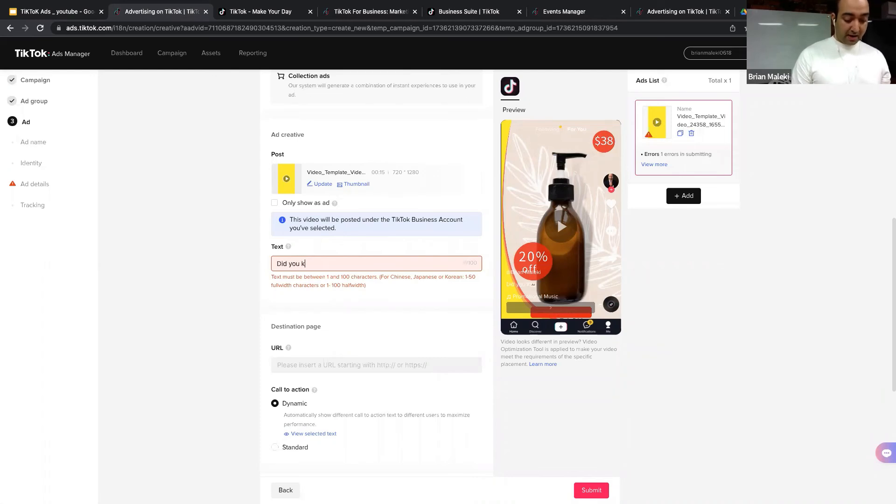
pyautogui.write('now about ')
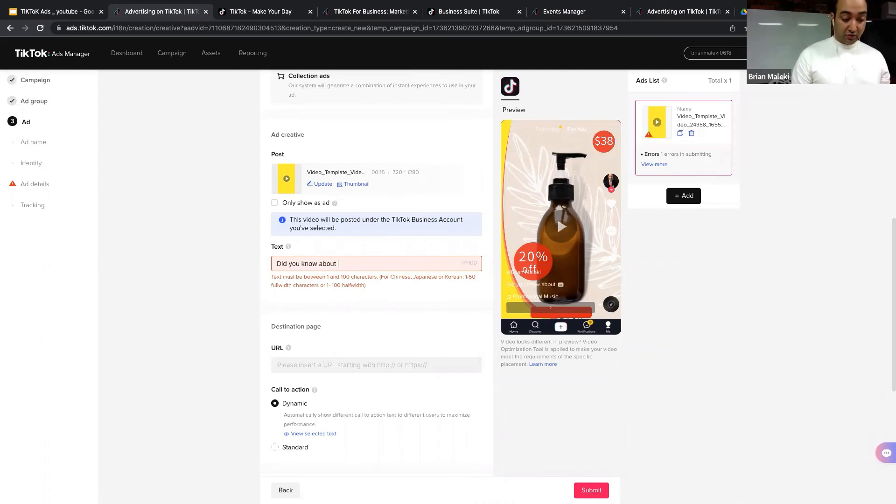
pyautogui.write('the')
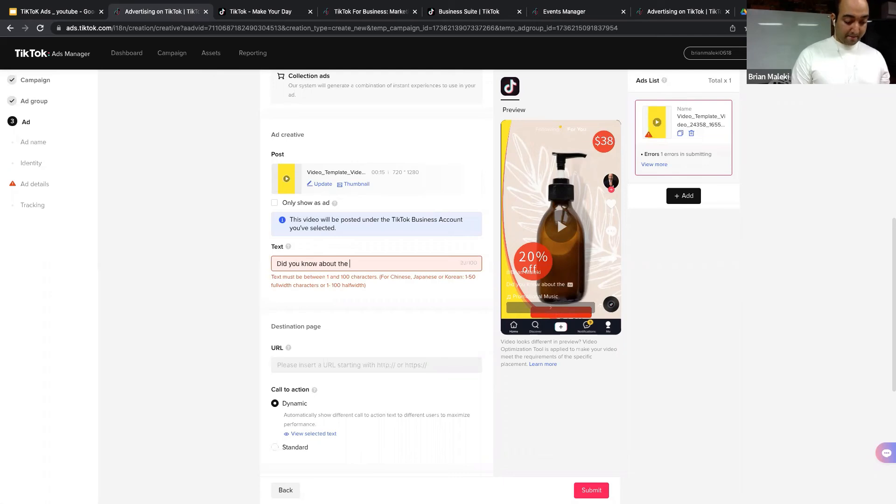
pyautogui.write(' to')
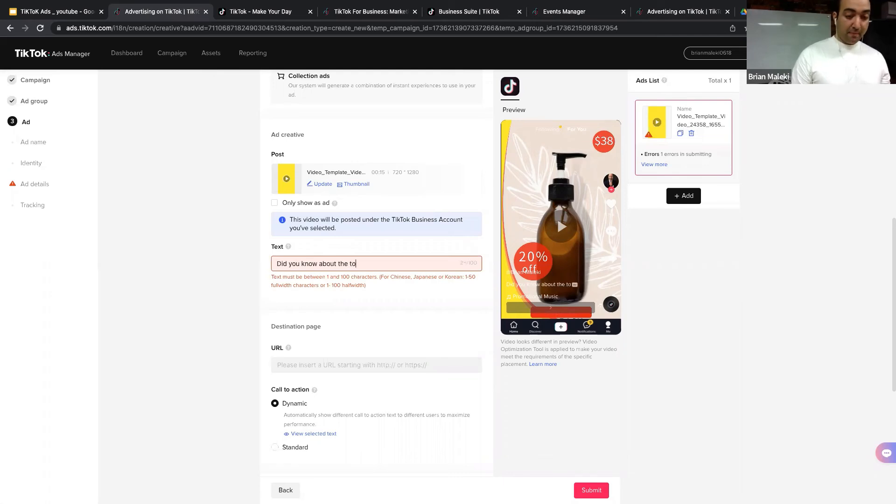
pyautogui.write('p ski')
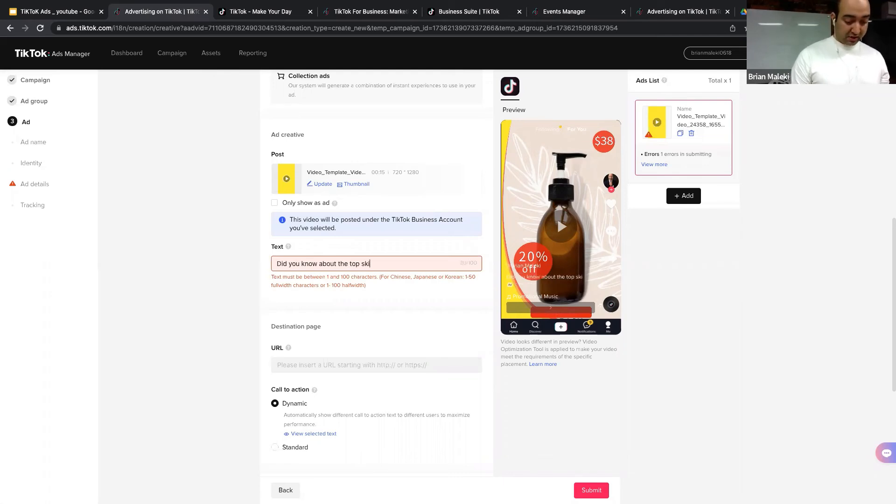
# Step: Correct the ad text to read 'Did you know about the Aroma skin care product ?'
pyautogui.press('BackSpace')
pyautogui.press('BackSpace')
pyautogui.press('BackSpace')
pyautogui.press('BackSpace')
pyautogui.press('BackSpace')
pyautogui.press('BackSpace')
pyautogui.press('BackSpace')
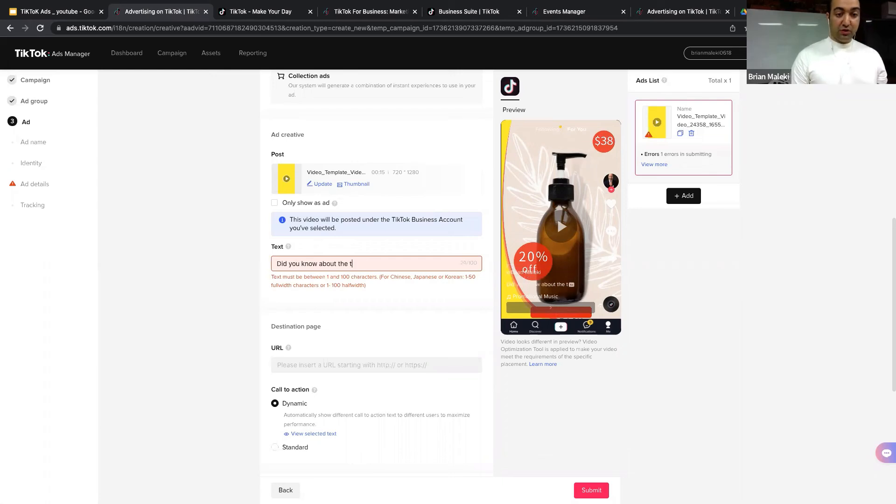
pyautogui.write('Aroma')
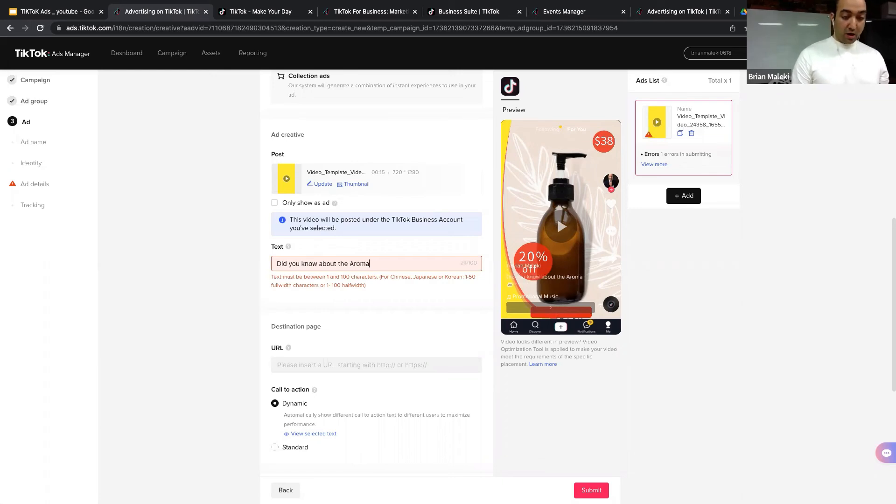
pyautogui.write(' skin crae')
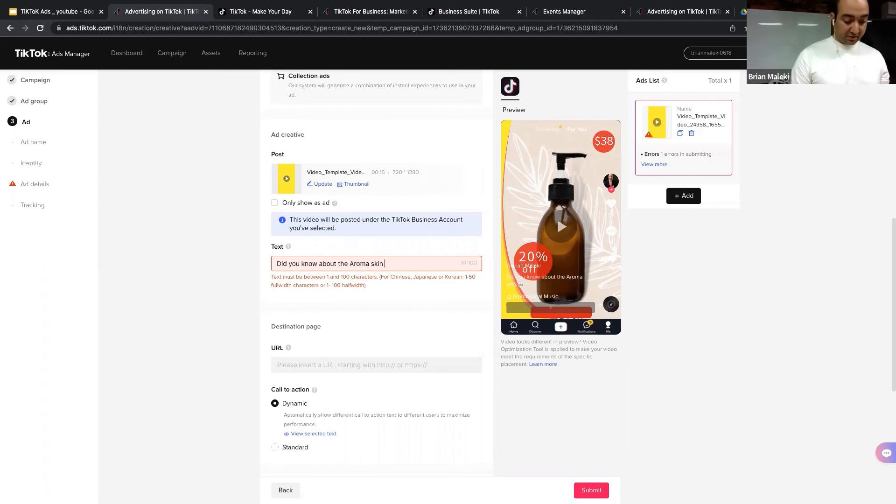
pyautogui.press('BackSpace')
pyautogui.press('BackSpace')
pyautogui.press('BackSpace')
pyautogui.press('BackSpace')
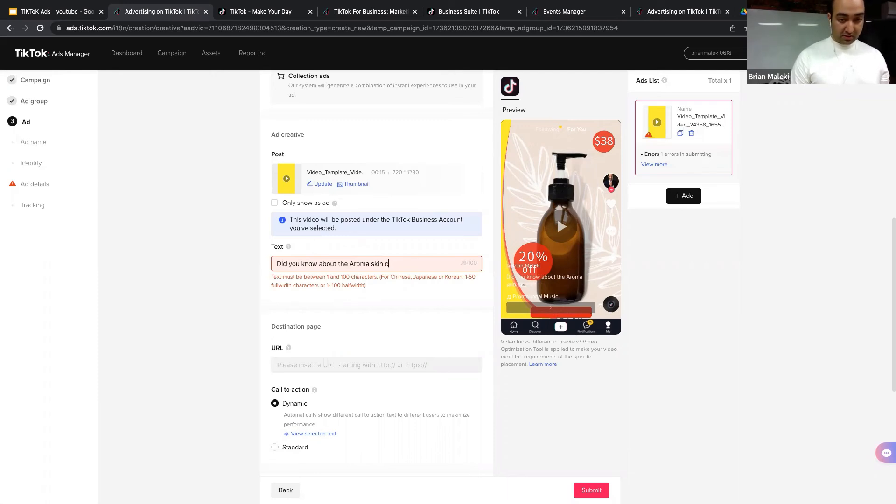
pyautogui.write('are product ?')
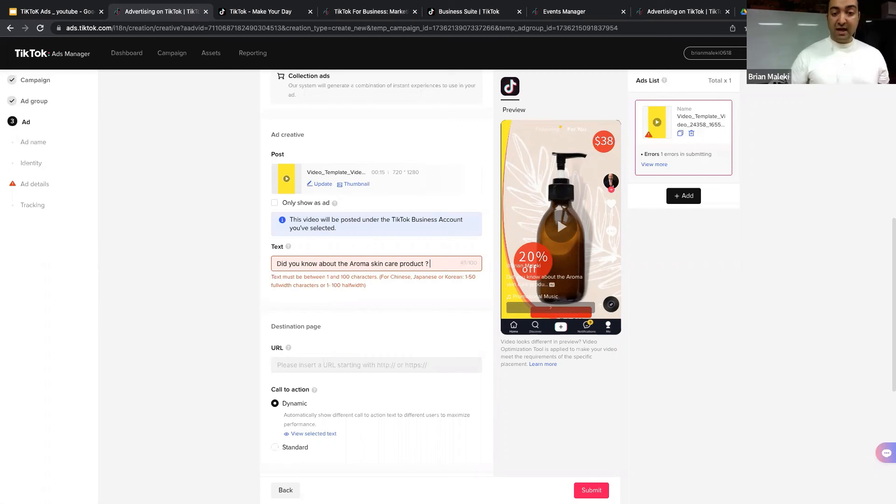
pyautogui.click(427, 252)
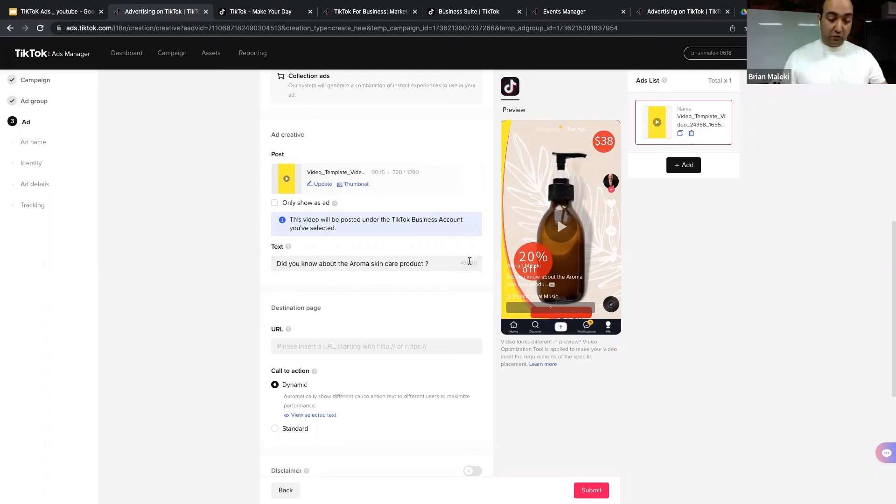
# Step: Select the destination URL field and open a new browser tab to find the website
pyautogui.scroll(-1, 390, 295)
pyautogui.scroll(-3, 348, 266)
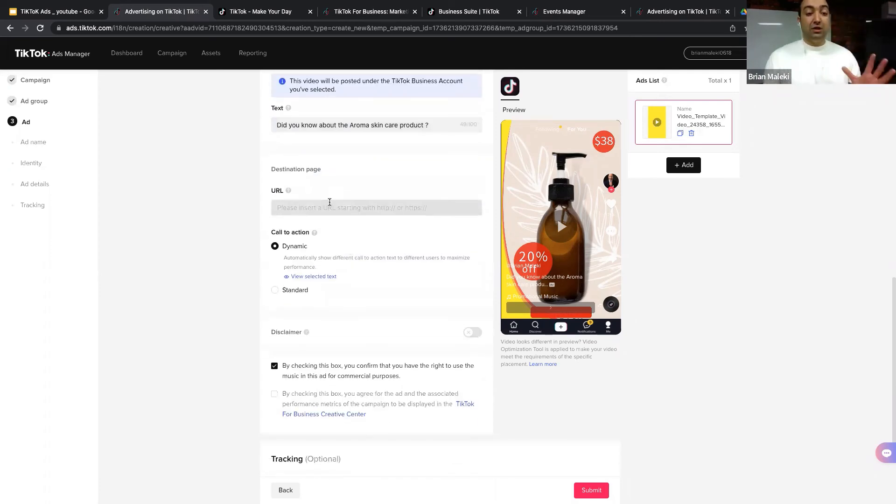
pyautogui.click(330, 202)
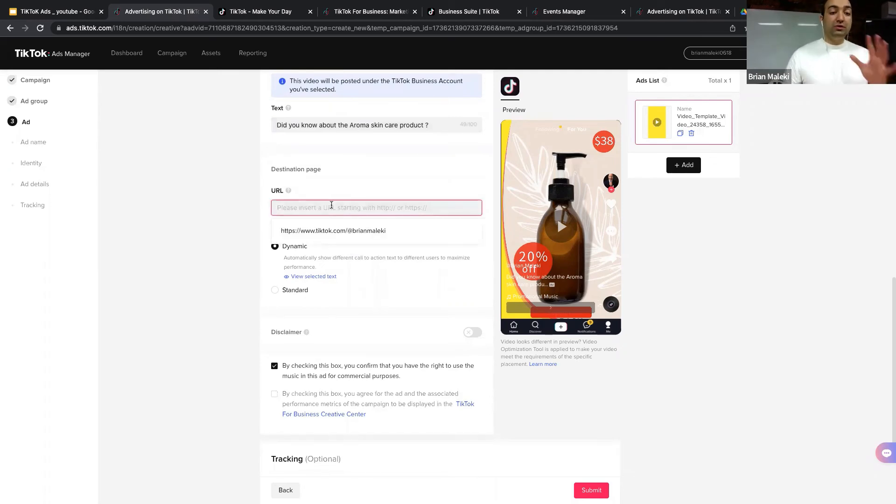
pyautogui.click(511, 141)
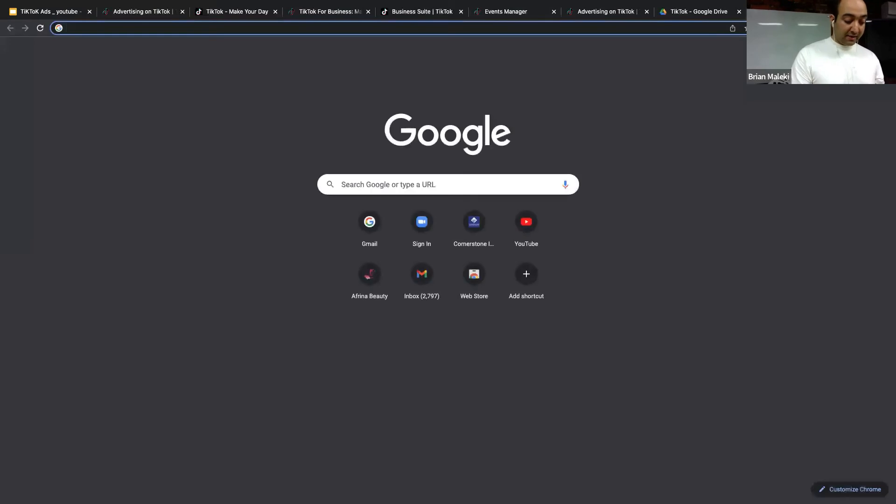
# Step: Go to afrina.ca and select its web address
pyautogui.write('afrina.')
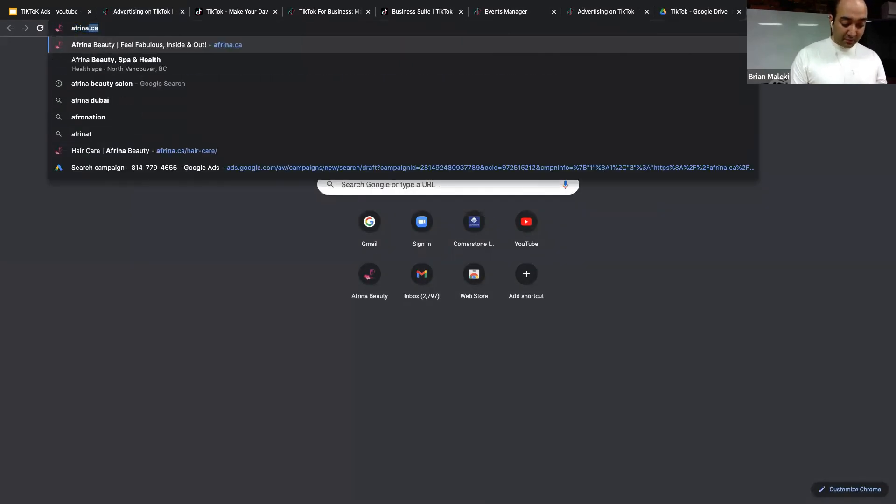
pyautogui.write('ca')
pyautogui.press('Return')
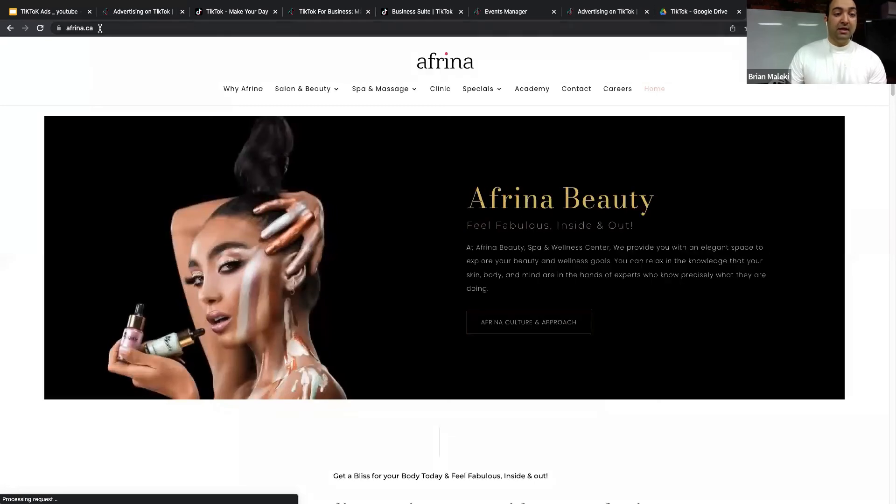
pyautogui.click(84, 29)
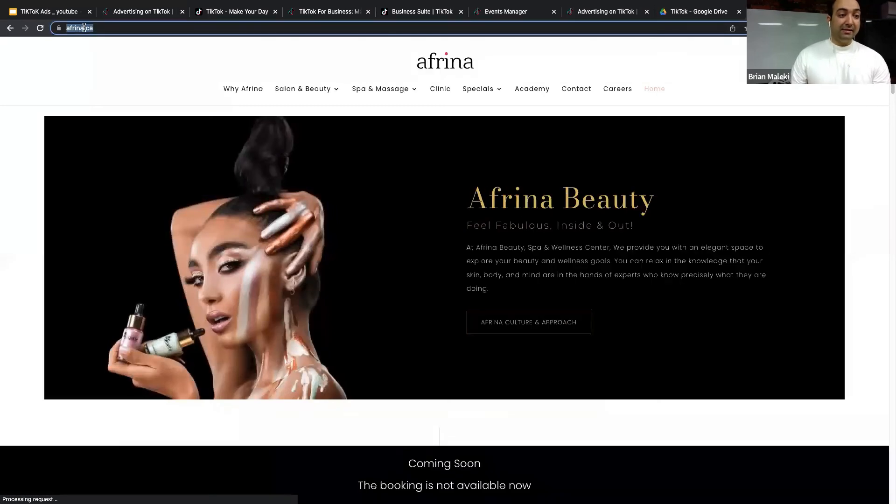
pyautogui.rightClick(84, 28)
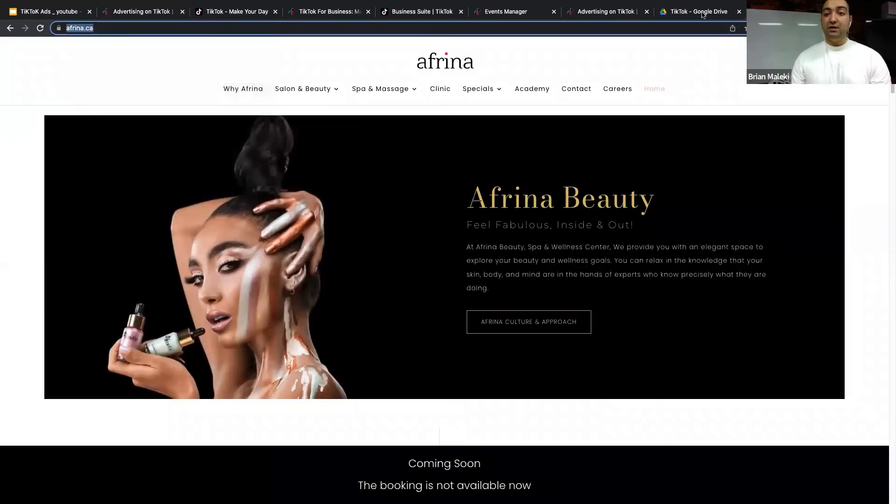
# Step: Copy the afrina Hair Care page address and return to the TikTok ad form
pyautogui.moveTo(308, 88)
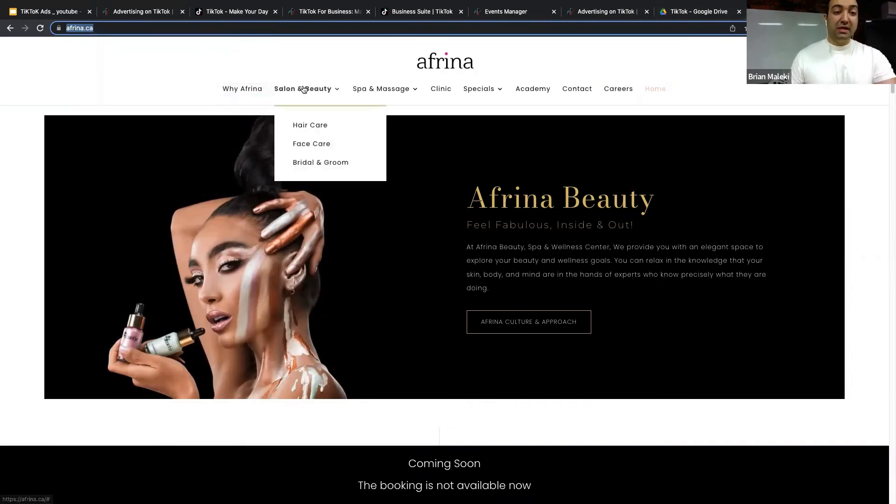
pyautogui.click(311, 127)
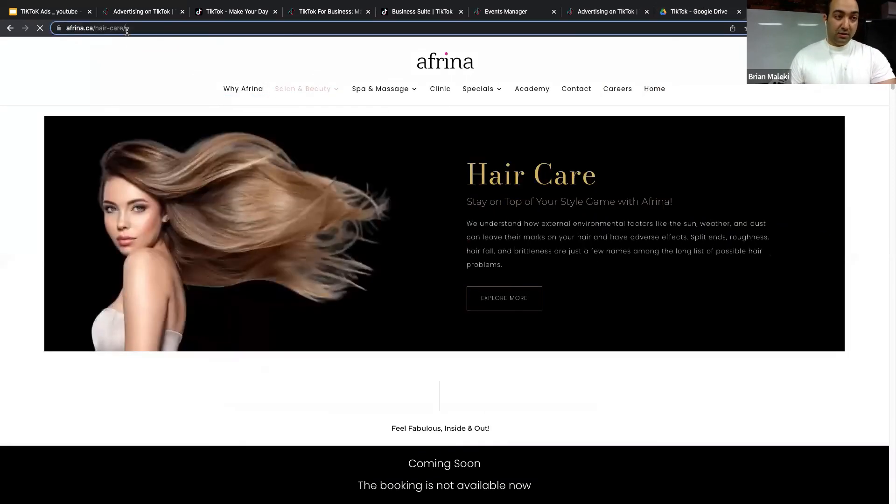
pyautogui.click(114, 29)
pyautogui.rightClick(114, 29)
pyautogui.click(159, 98)
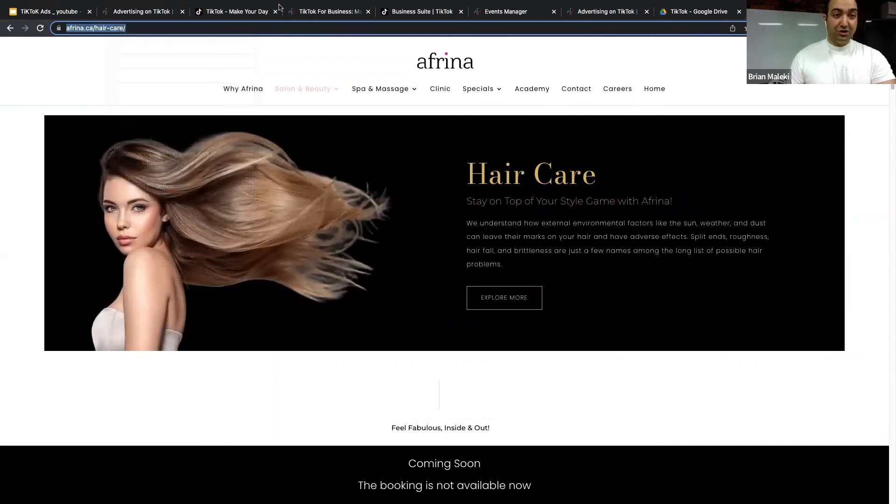
pyautogui.click(154, 13)
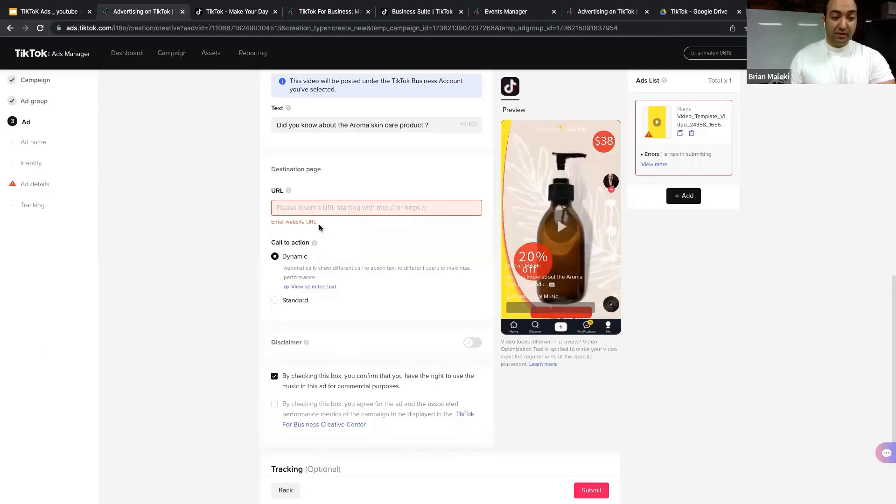
pyautogui.rightClick(309, 213)
pyautogui.click(349, 268)
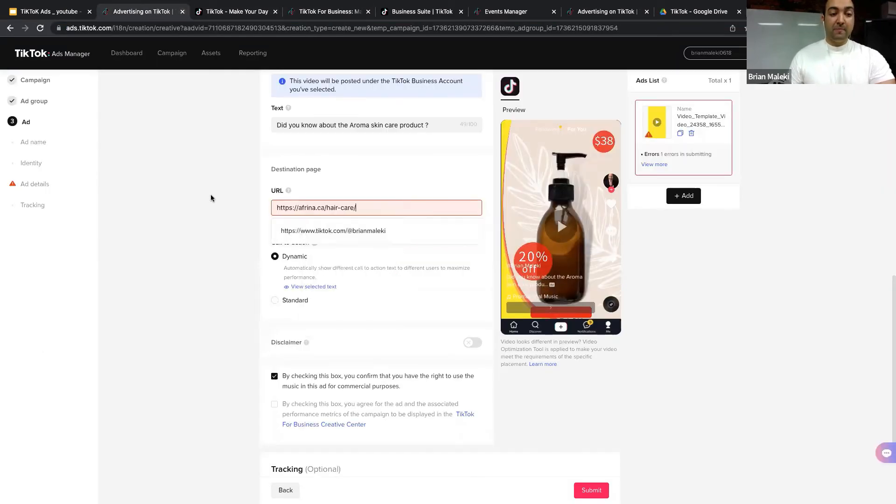
pyautogui.scroll(-1, 363, 248)
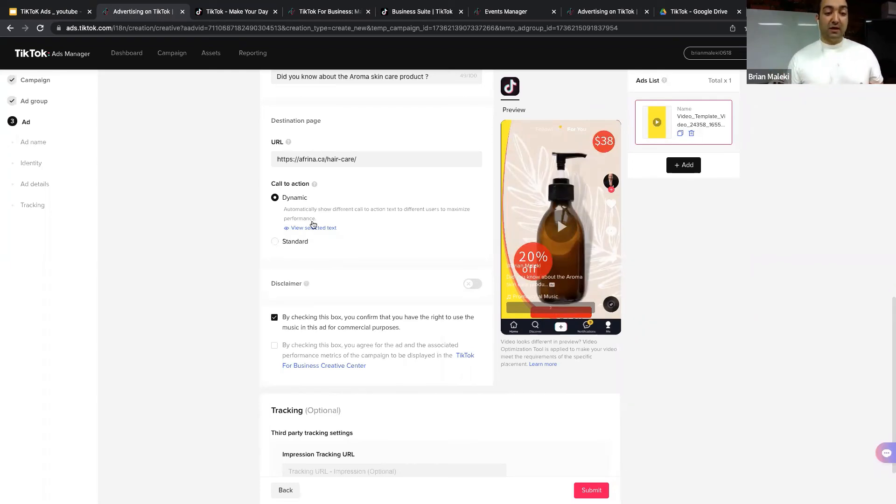
# Step: Set the call to action to Standard with Interested chosen from the dropdown
pyautogui.click(301, 241)
pyautogui.click(323, 229)
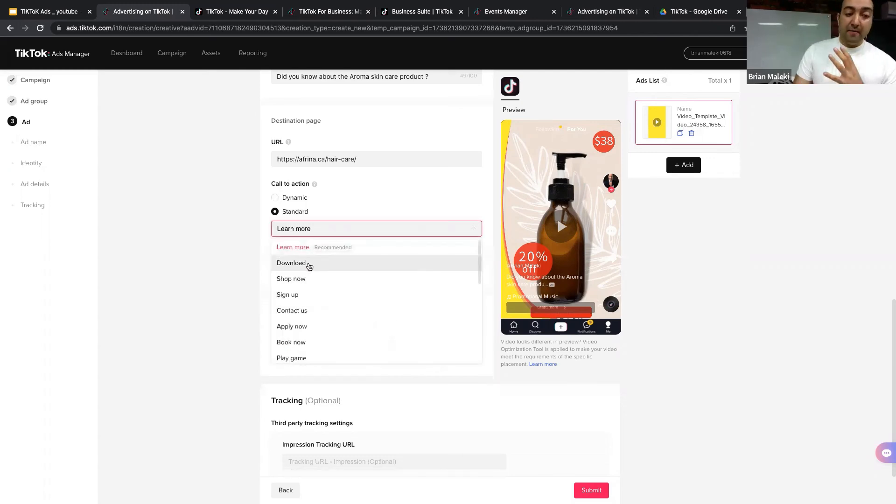
pyautogui.scroll(-2, 310, 265)
pyautogui.scroll(-3, 317, 270)
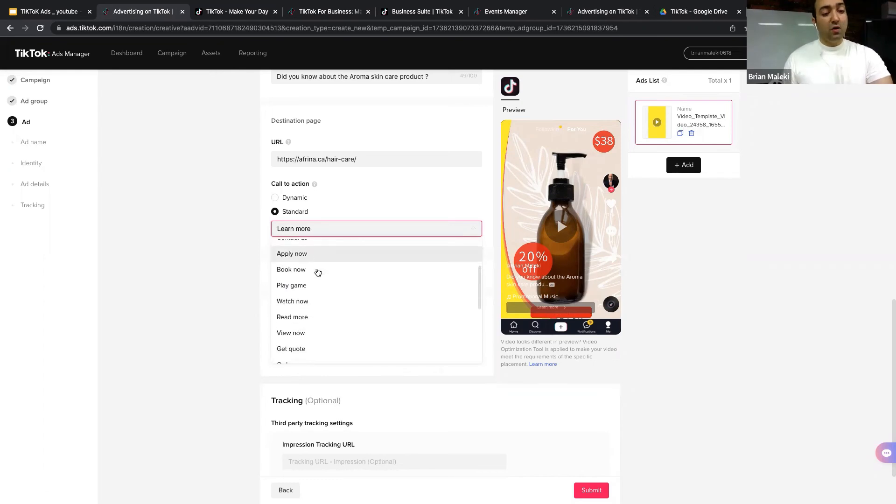
pyautogui.scroll(-2, 317, 273)
pyautogui.scroll(-3, 318, 294)
pyautogui.scroll(-4, 320, 316)
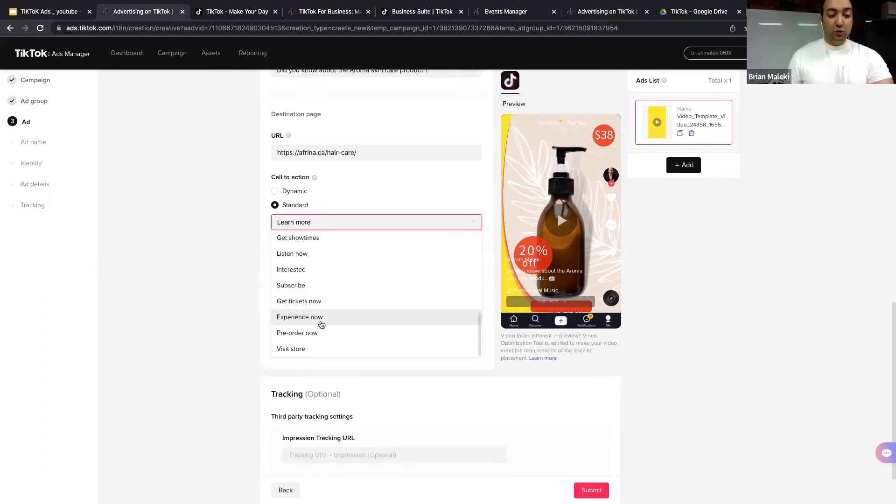
pyautogui.scroll(1, 308, 297)
pyautogui.click(307, 284)
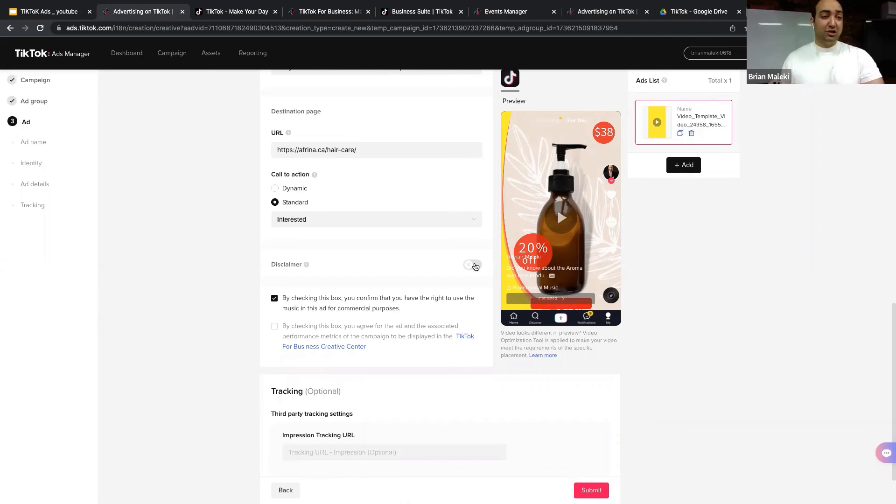
pyautogui.click(6, 16)
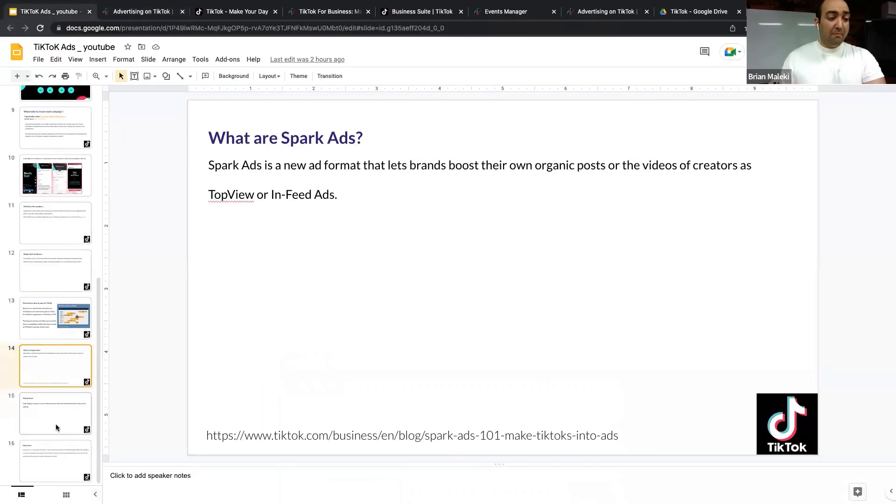
pyautogui.click(55, 425)
pyautogui.click(52, 443)
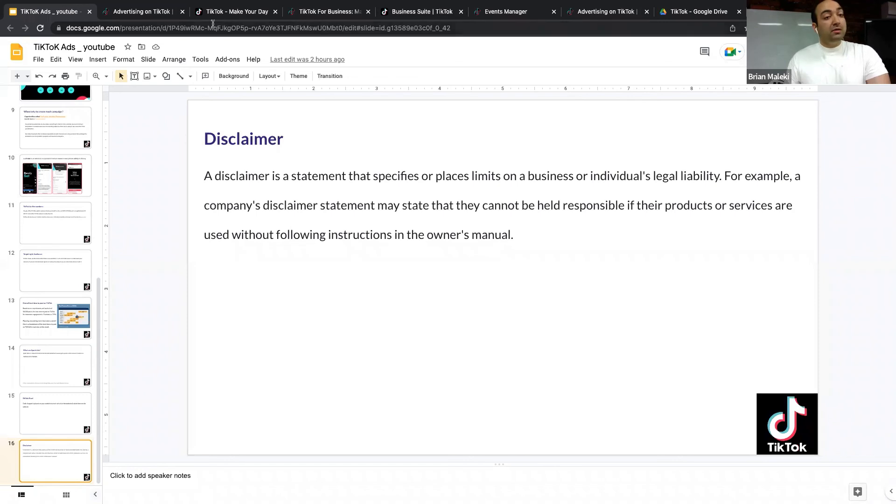
pyautogui.click(147, 15)
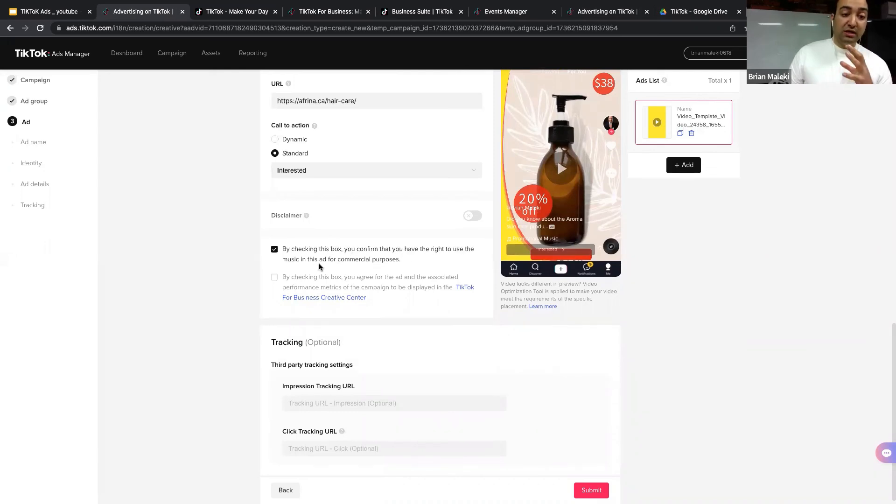
pyautogui.scroll(-1, 351, 242)
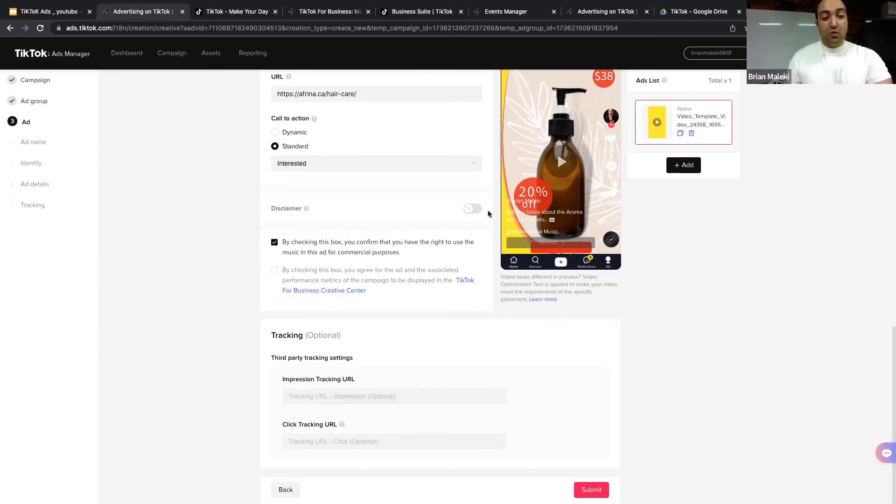
pyautogui.scroll(1, 413, 360)
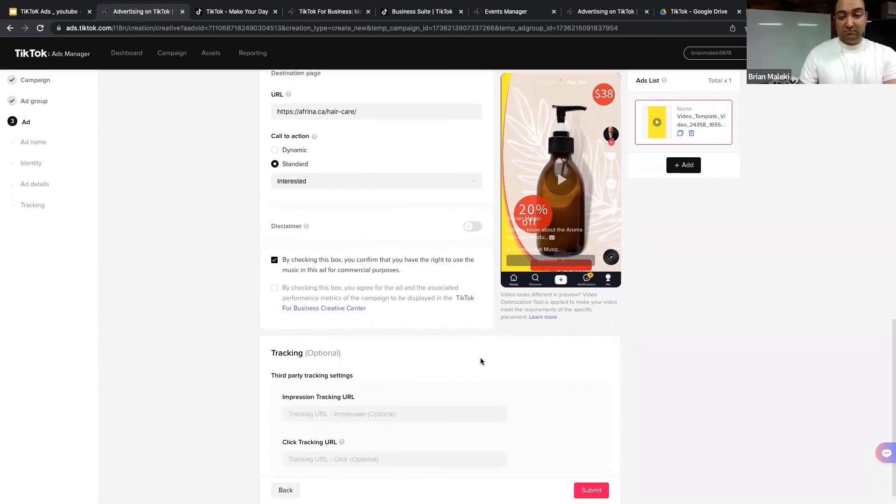
pyautogui.scroll(5, 423, 330)
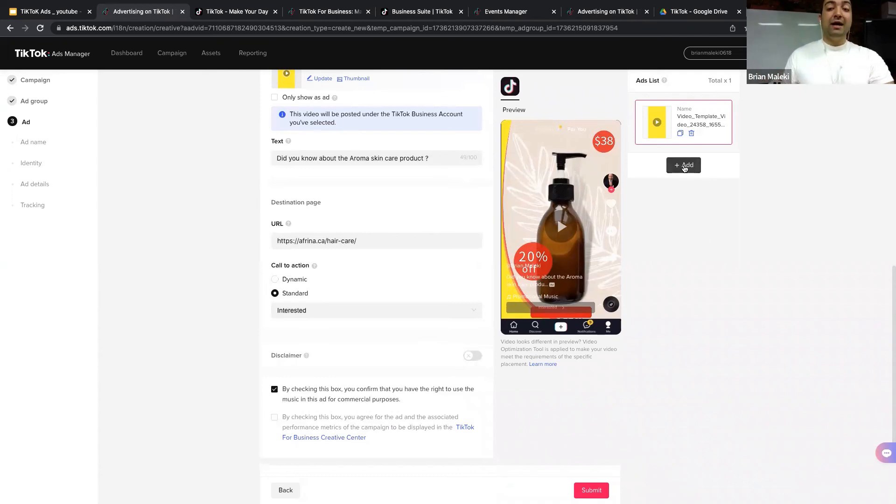
pyautogui.scroll(-3, 706, 211)
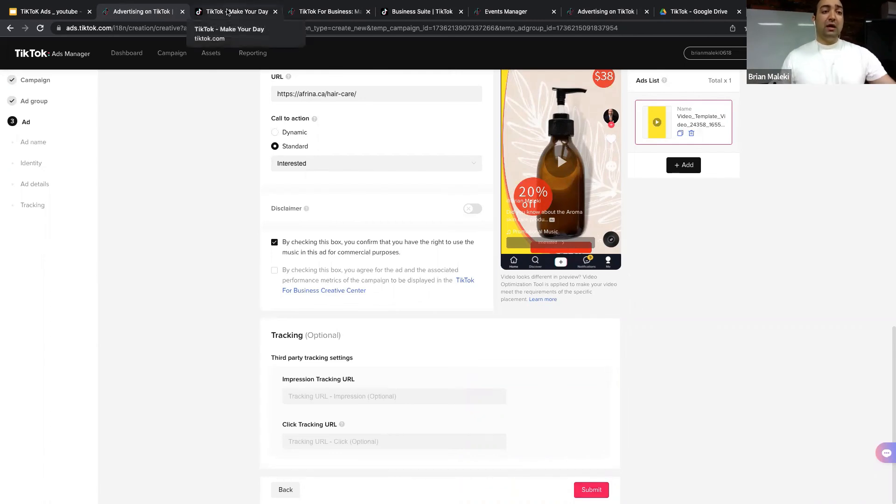
# Step: Cycle through the TikTok, TikTok For Business and Business Suite tabs, settling on Events Manager
pyautogui.click(227, 11)
pyautogui.click(322, 12)
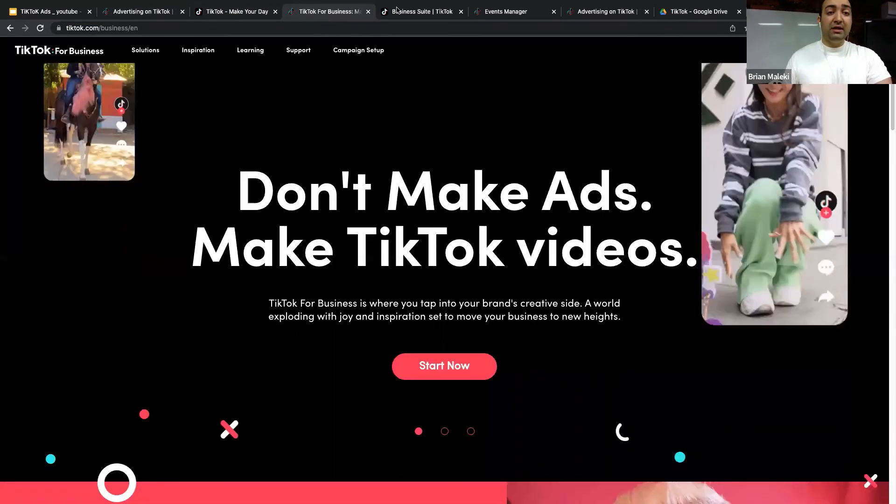
pyautogui.click(420, 12)
pyautogui.click(509, 11)
pyautogui.click(592, 13)
pyautogui.click(524, 12)
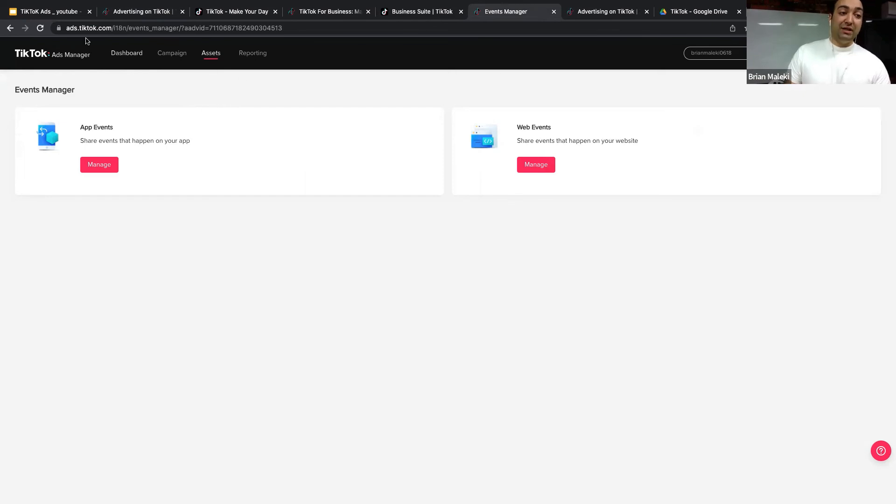
# Step: In the campaign list, try adding the 2-Second Video Views custom column, then cancel the change
pyautogui.click(177, 55)
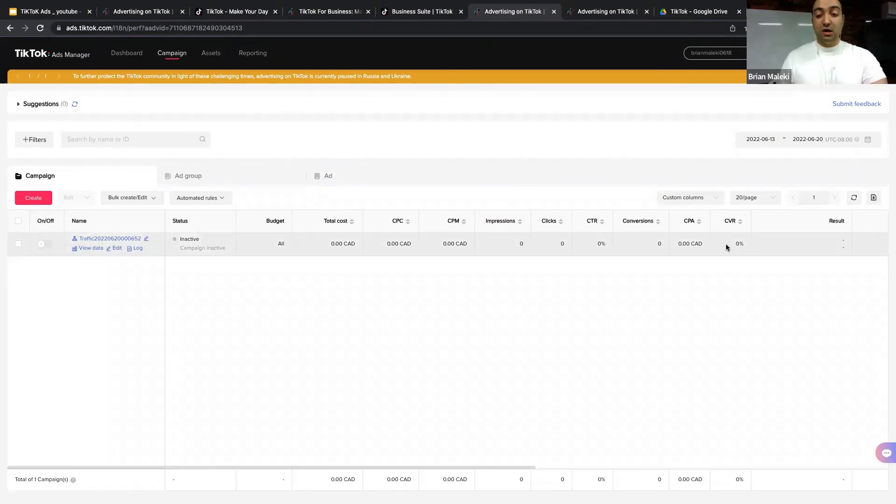
pyautogui.click(702, 200)
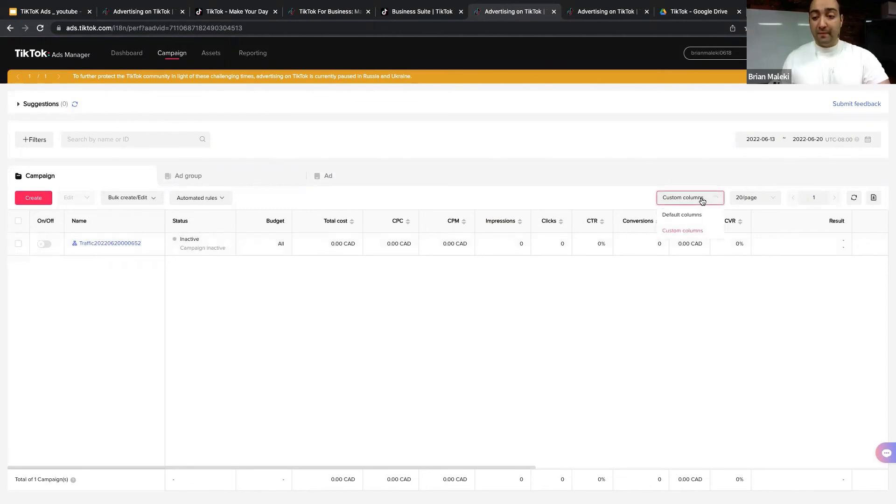
pyautogui.click(693, 231)
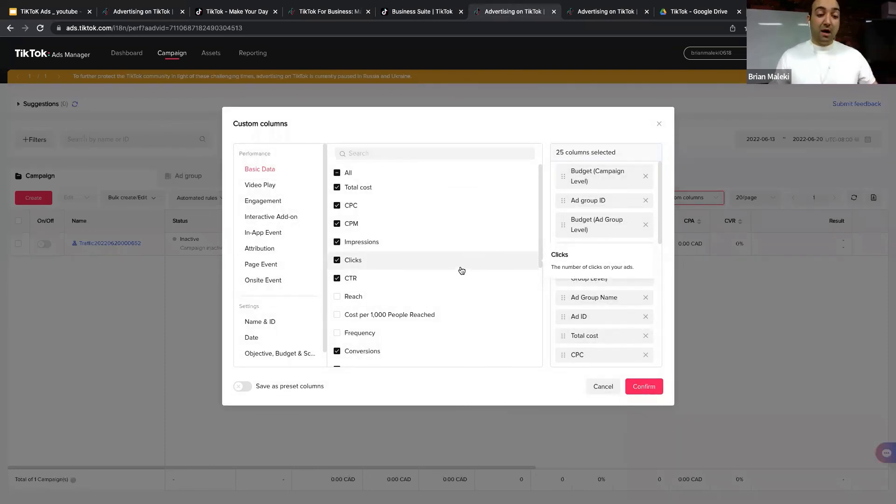
pyautogui.click(259, 189)
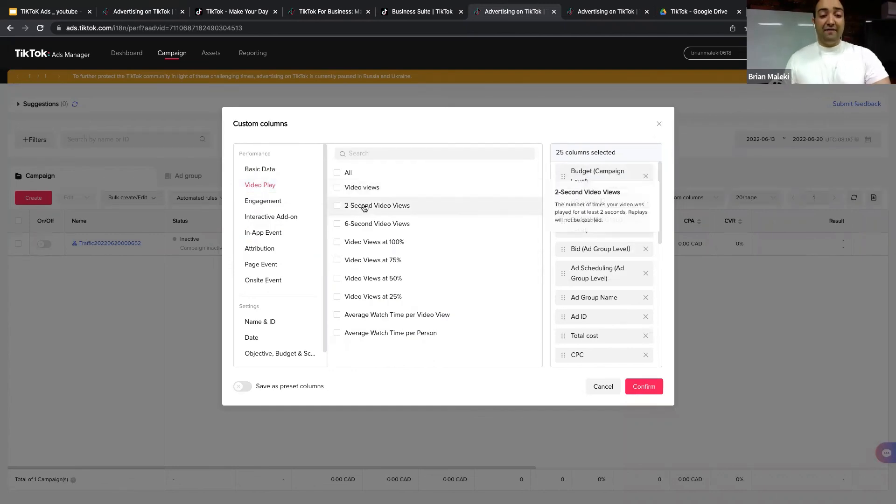
pyautogui.click(334, 207)
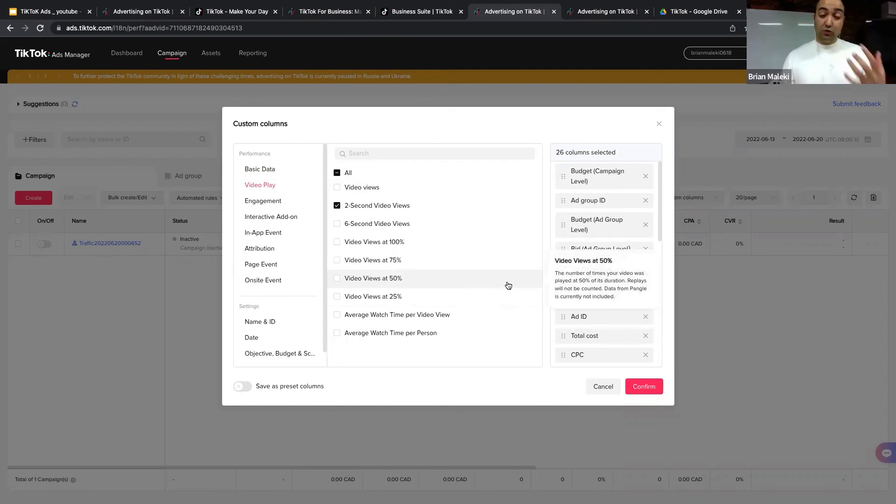
pyautogui.click(600, 386)
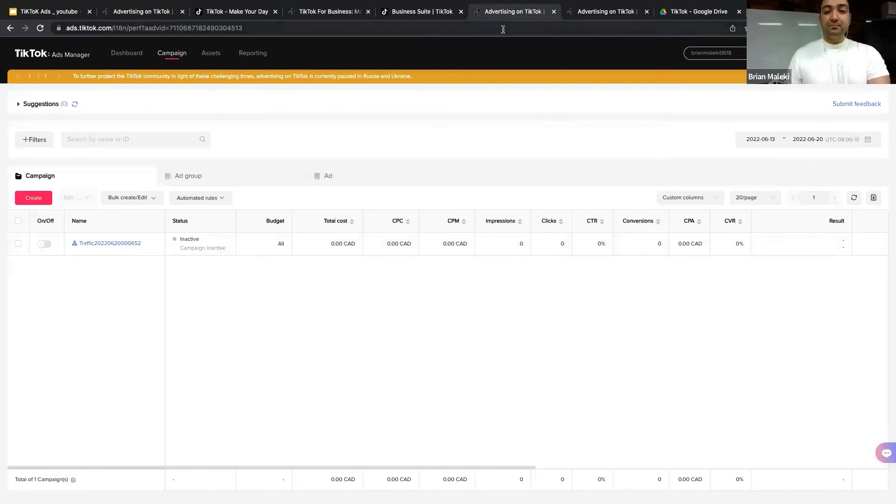
# Step: Move between browser tabs and return to the Google Slides presentation
pyautogui.click(420, 17)
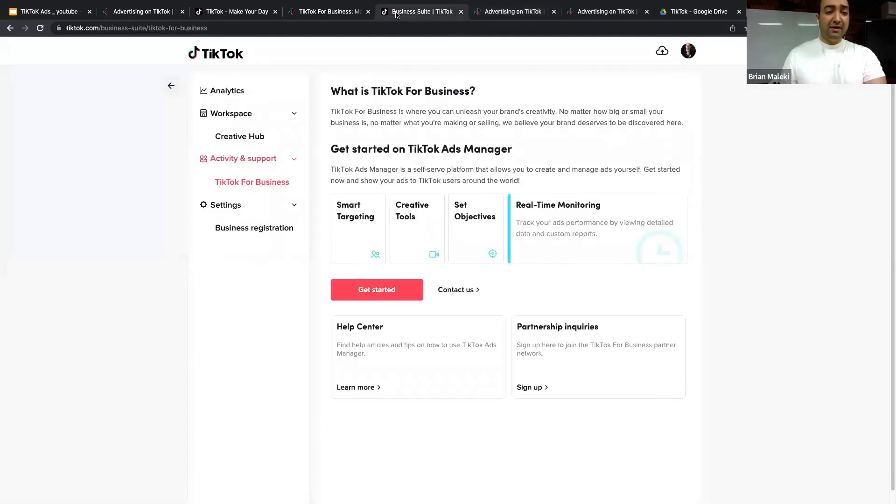
pyautogui.click(69, 12)
pyautogui.click(504, 12)
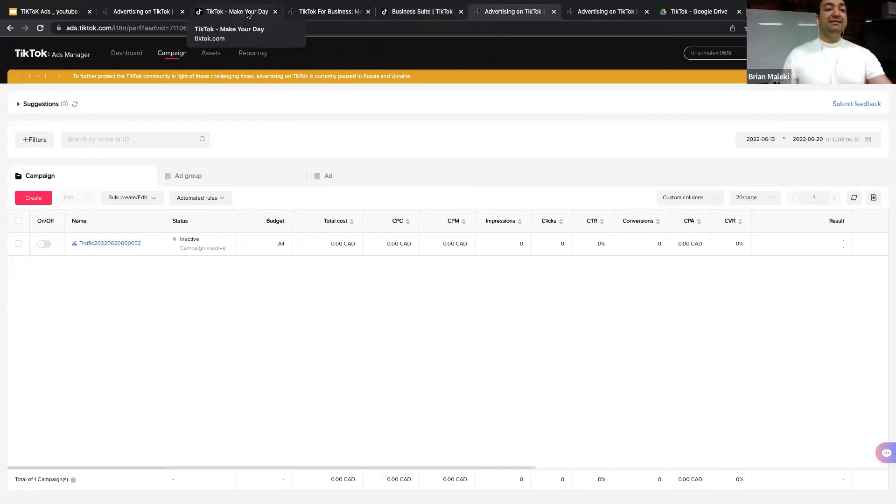
pyautogui.click(51, 11)
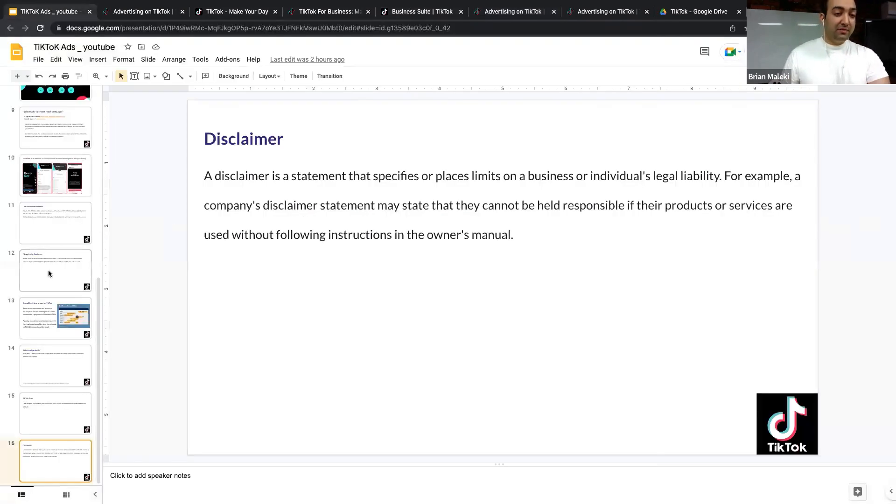
# Step: Present slide 15, the TikTok Pixel slide, full screen, then exit back to the editor
pyautogui.click(38, 400)
pyautogui.press('super+Return')
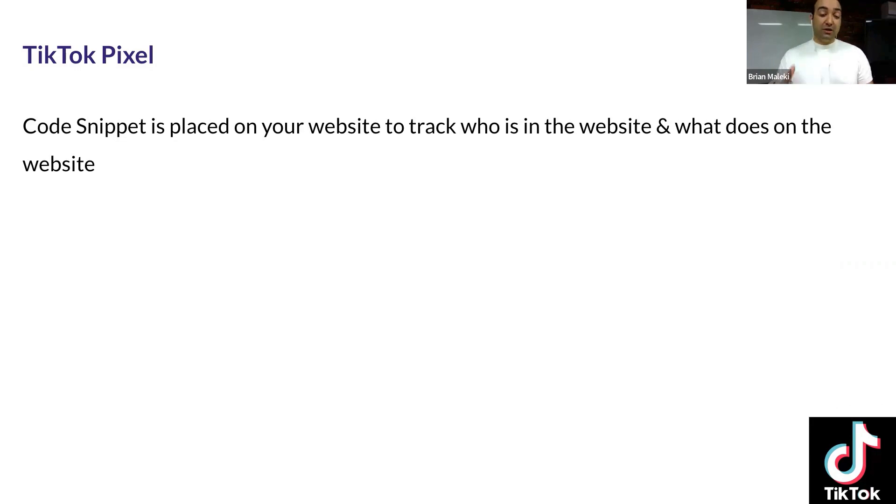
pyautogui.press('Escape')
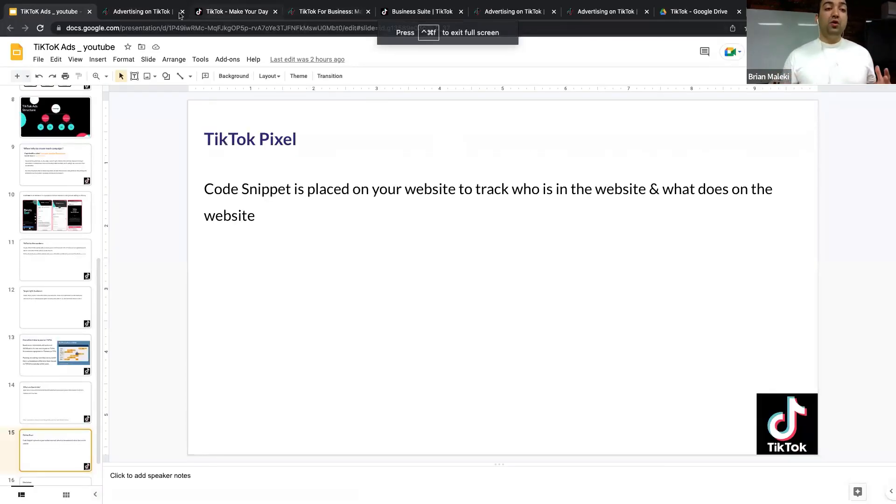
pyautogui.click(140, 11)
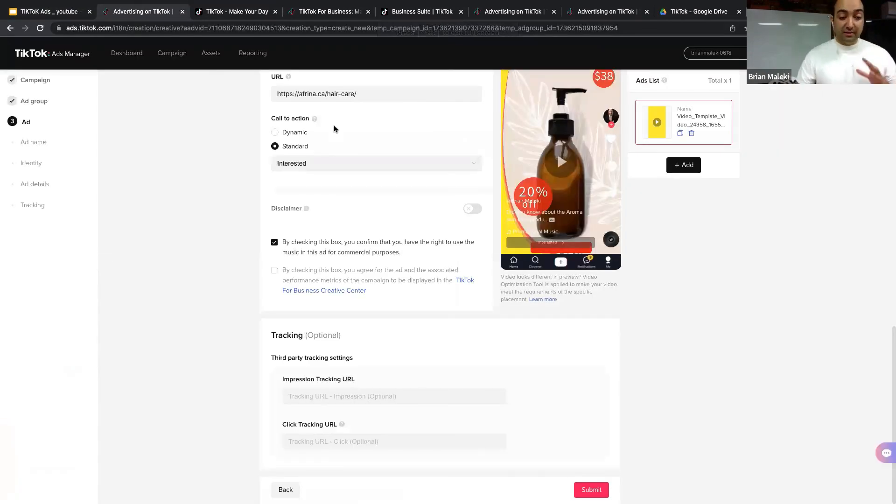
# Step: Scroll to the top of the Ad page and go back to the Ad group step
pyautogui.scroll(5, 353, 151)
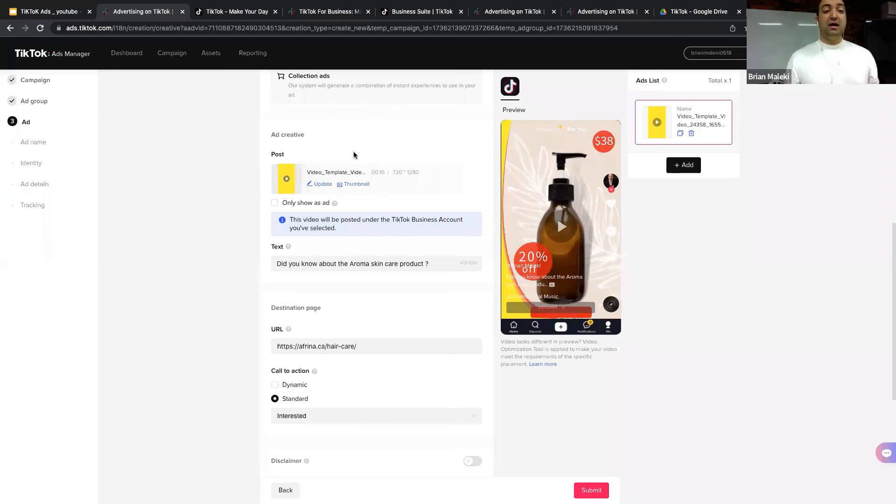
pyautogui.scroll(7, 400, 152)
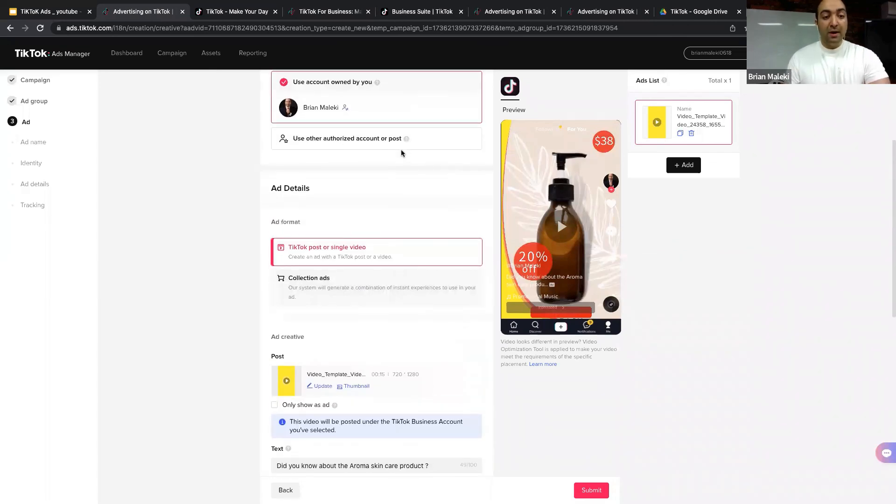
pyautogui.scroll(1, 401, 152)
pyautogui.click(34, 102)
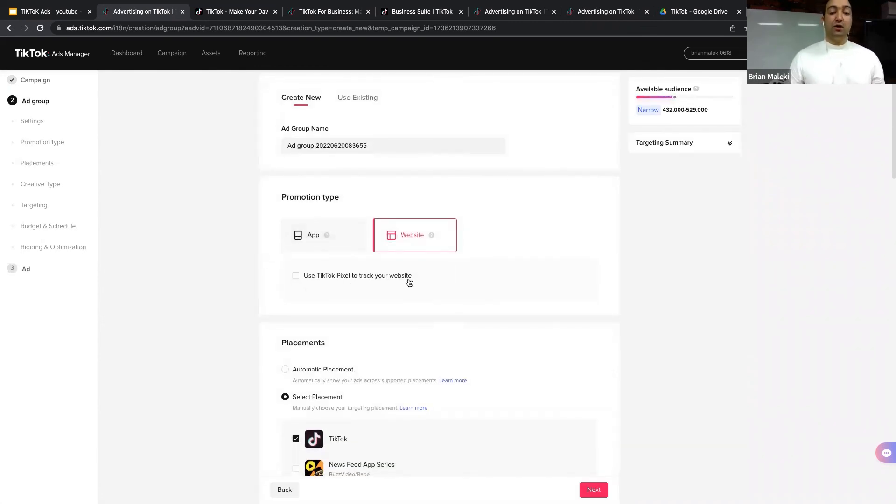
# Step: Turn on 'Use TikTok Pixel to track your website' and find the pixel list empty
pyautogui.click(296, 277)
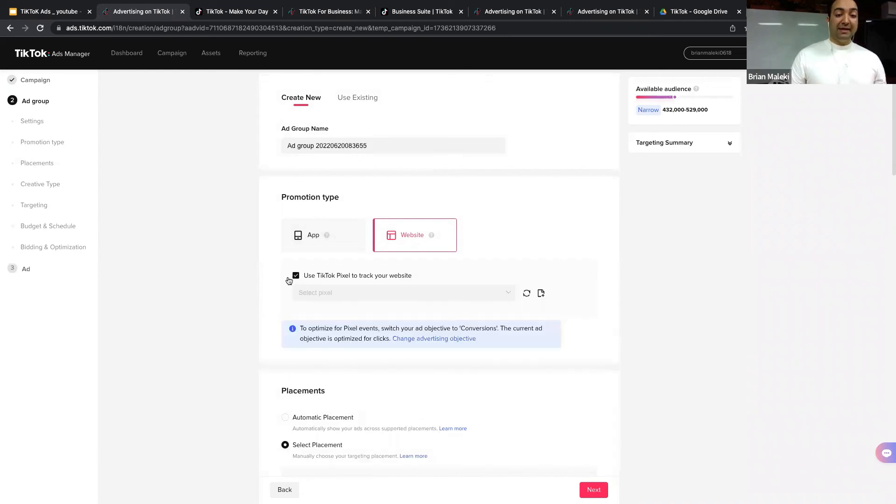
pyautogui.click(320, 293)
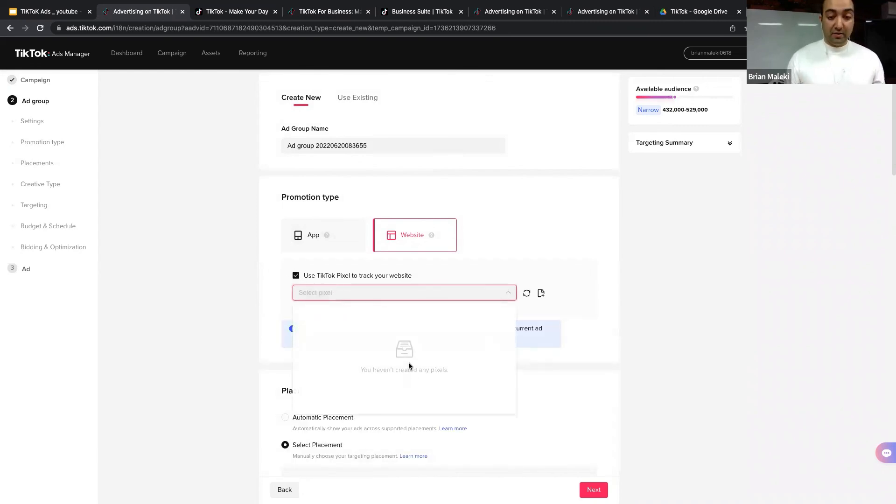
pyautogui.click(644, 228)
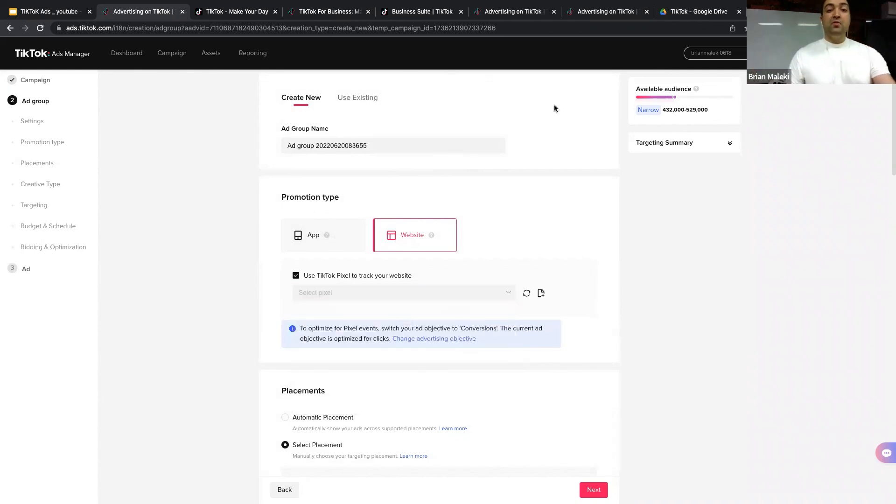
# Step: Switch to the other Ads Manager tab showing the campaign list
pyautogui.click(326, 12)
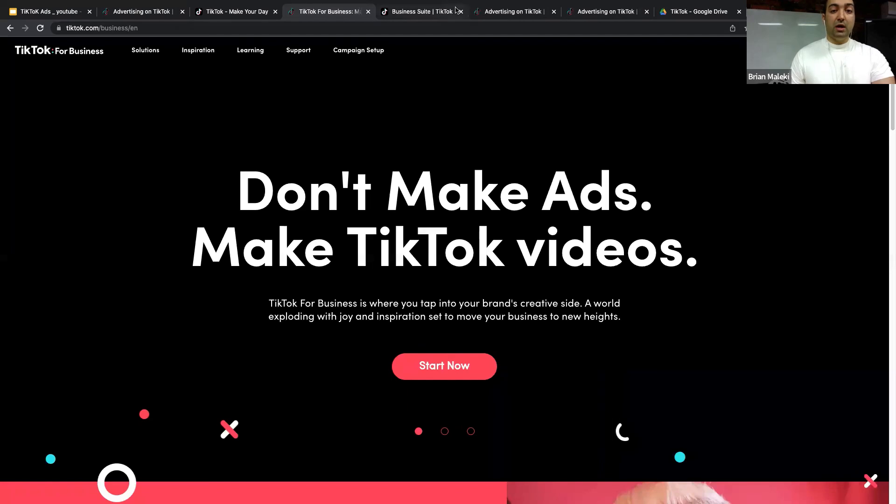
pyautogui.click(509, 11)
pyautogui.moveTo(213, 54)
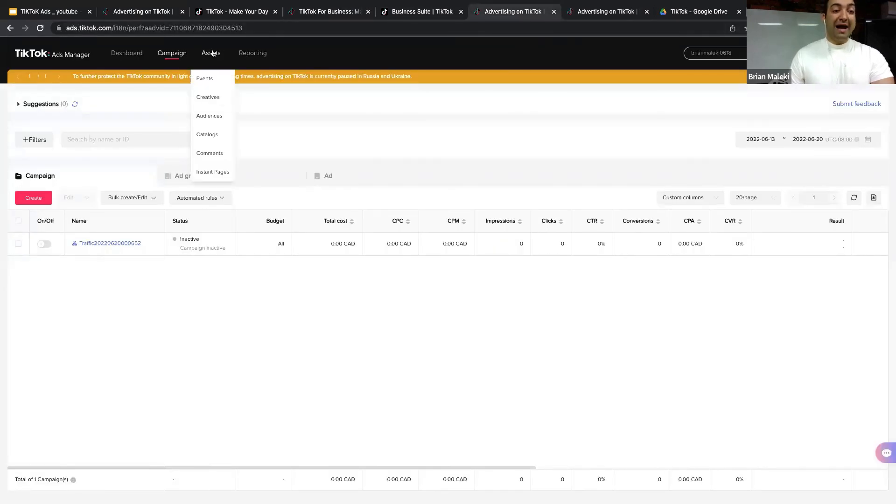
# Step: From Assets > Events, start Web Events setup with TikTok Pixel as the connection method
pyautogui.click(213, 80)
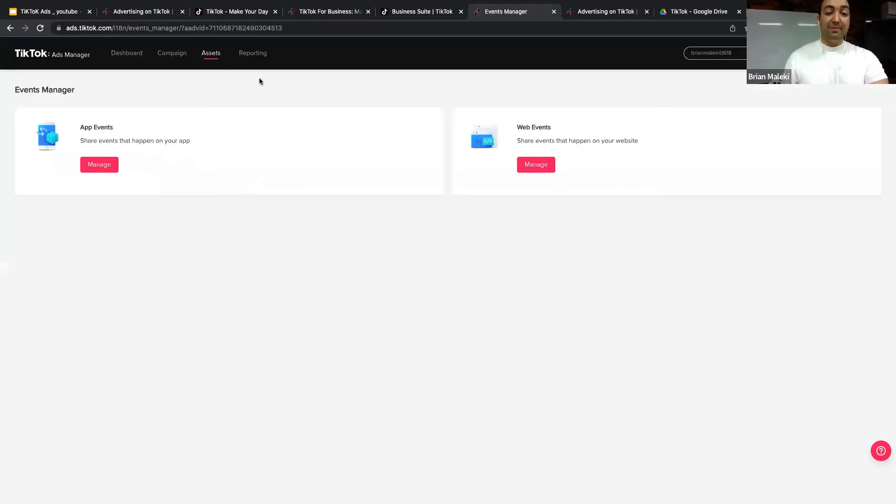
pyautogui.click(539, 169)
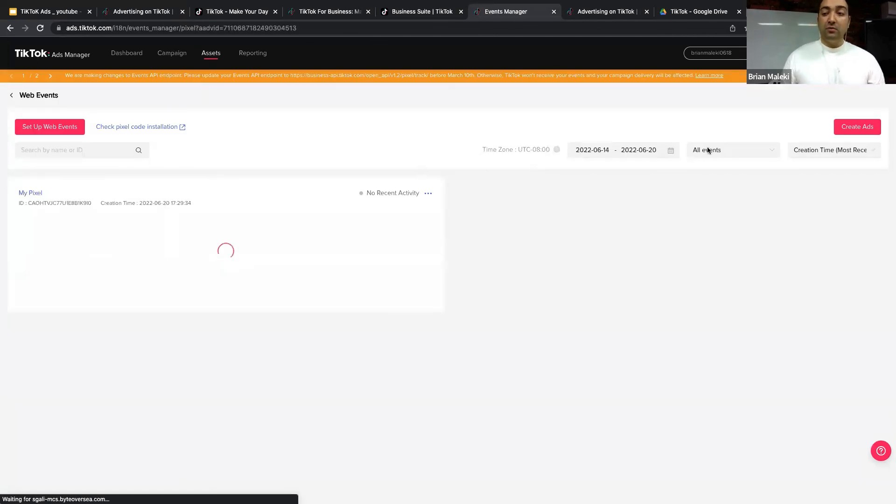
pyautogui.click(55, 127)
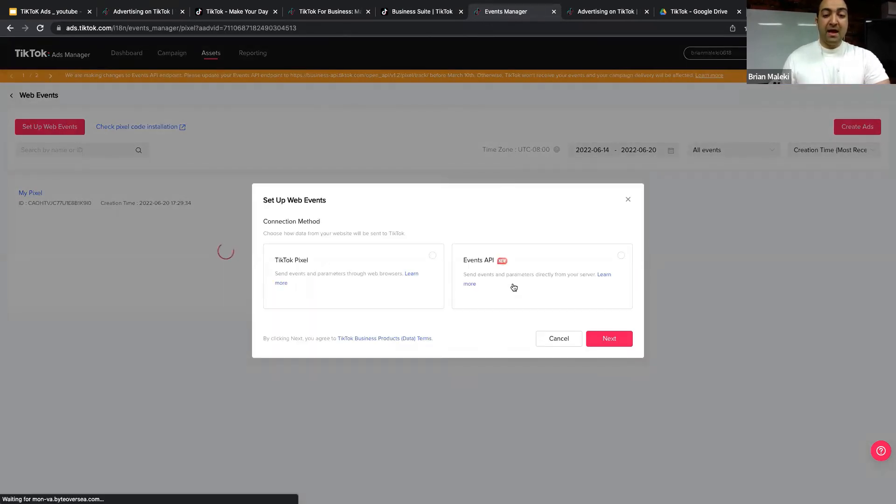
pyautogui.click(307, 263)
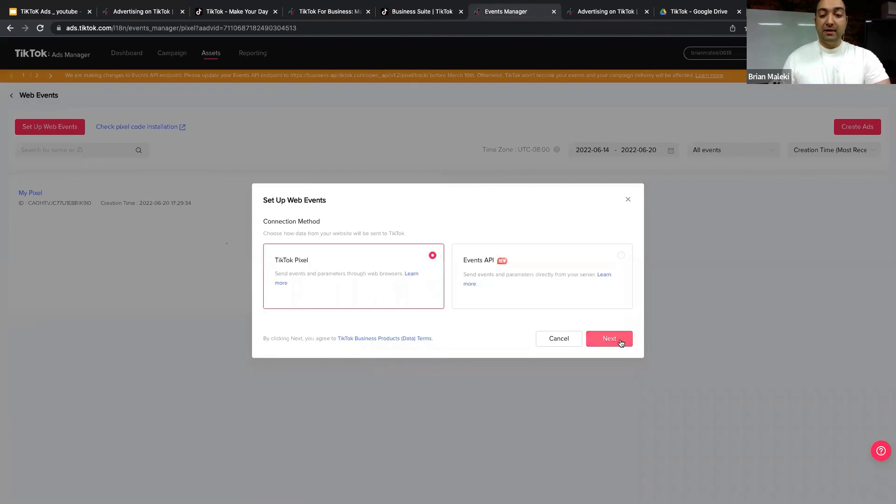
pyautogui.click(621, 341)
# Step: Name the pixel 'Pixel 1', choose manual code installation and Standard Mode, and create it
pyautogui.click(330, 222)
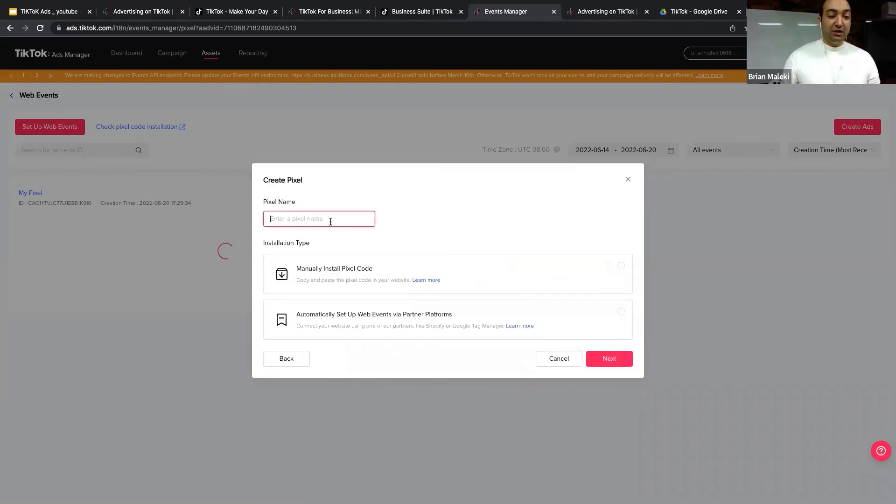
pyautogui.write('Pixel')
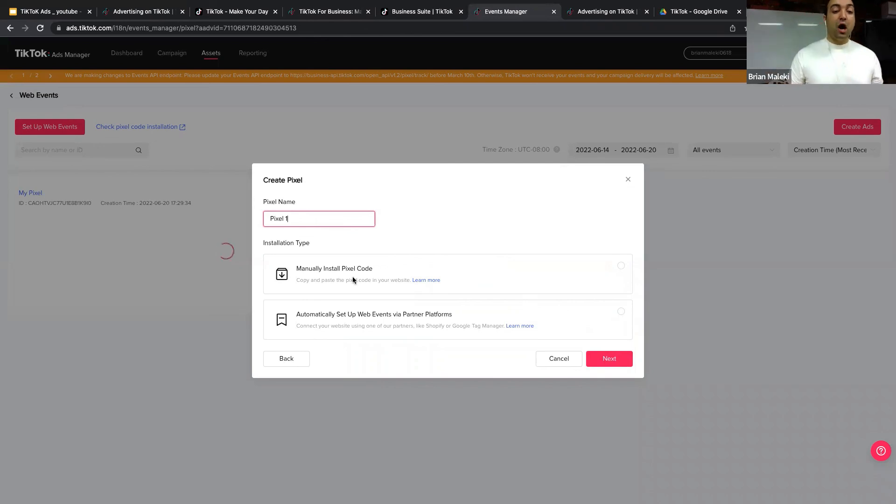
pyautogui.write('1')
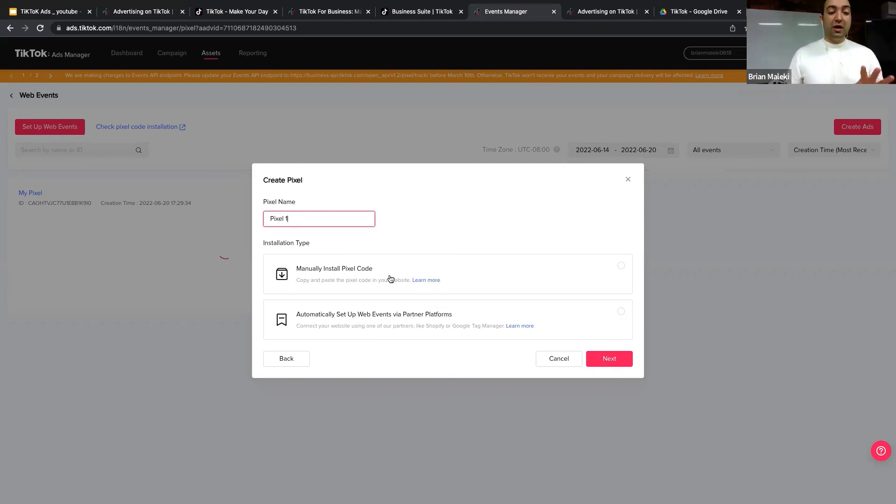
pyautogui.click(360, 269)
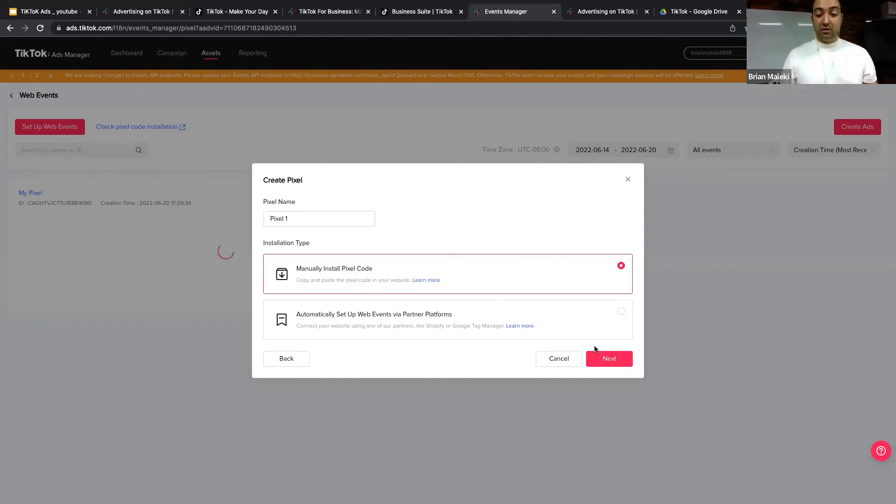
pyautogui.click(604, 358)
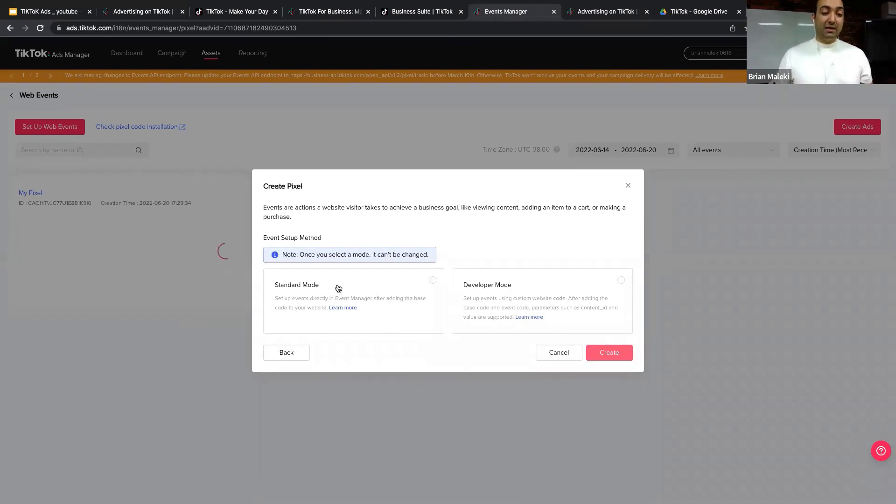
pyautogui.click(432, 280)
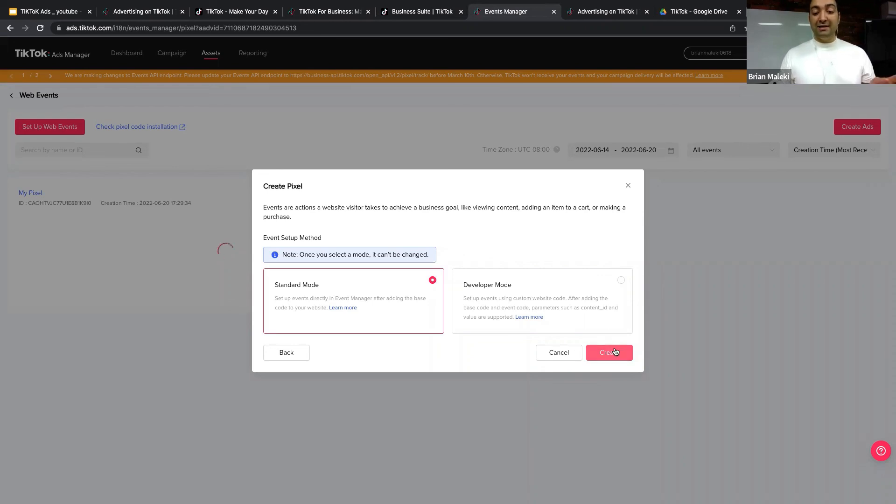
pyautogui.click(615, 352)
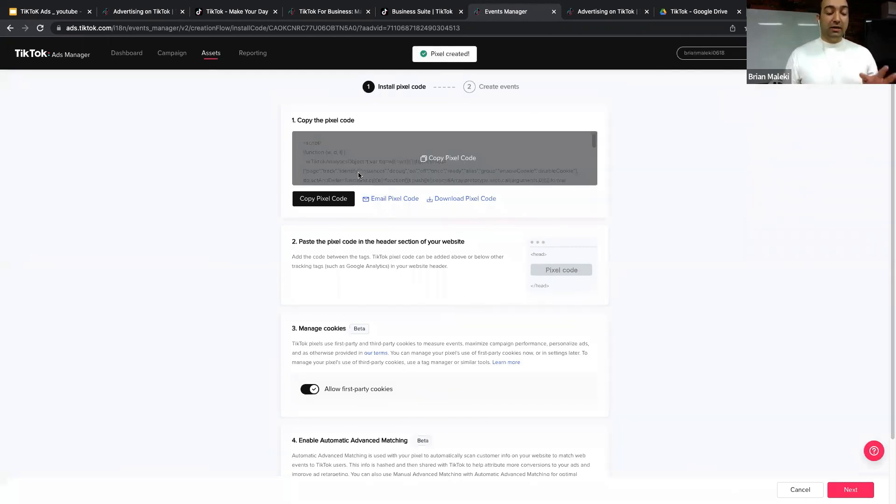
# Step: Copy Pixel 1's install code to the clipboard and scroll through the installation steps
pyautogui.click(331, 198)
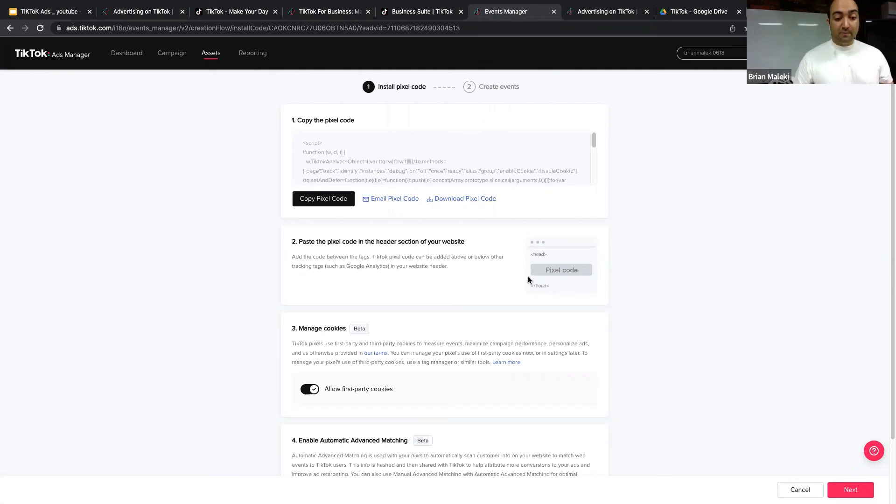
pyautogui.scroll(-3, 528, 278)
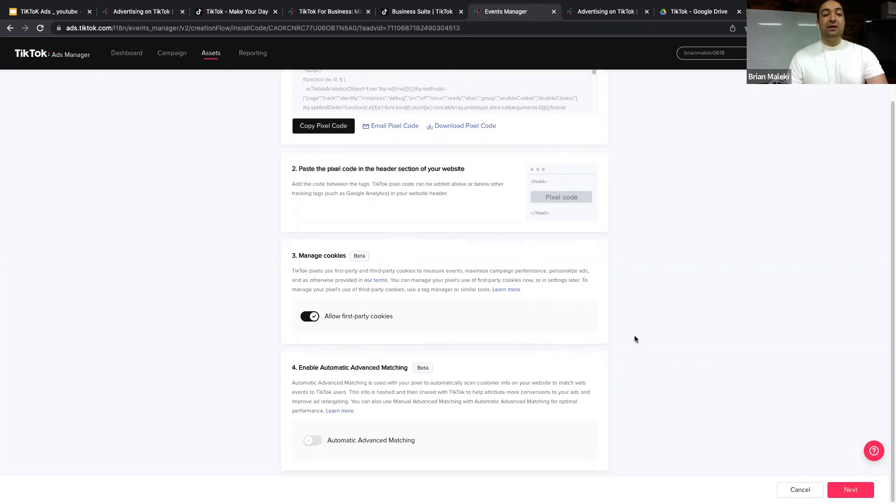
pyautogui.scroll(3, 634, 335)
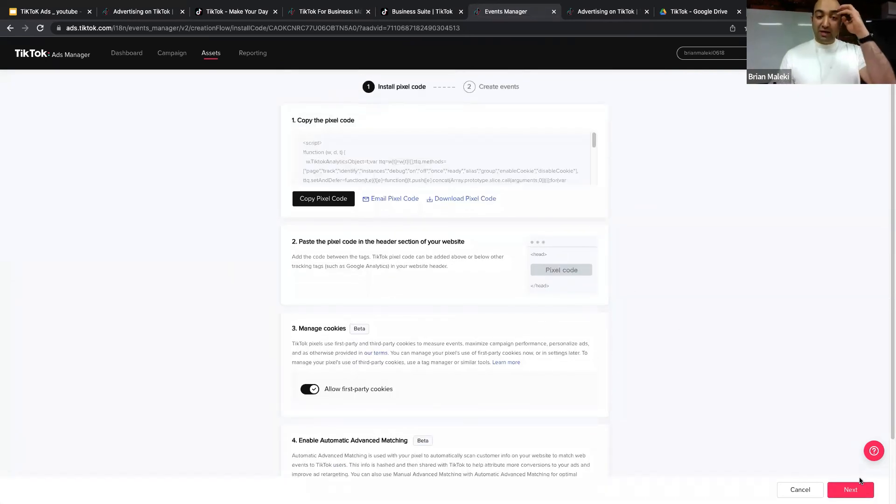
# Step: Review the Email Pixel Code form, then close it without sending
pyautogui.click(396, 198)
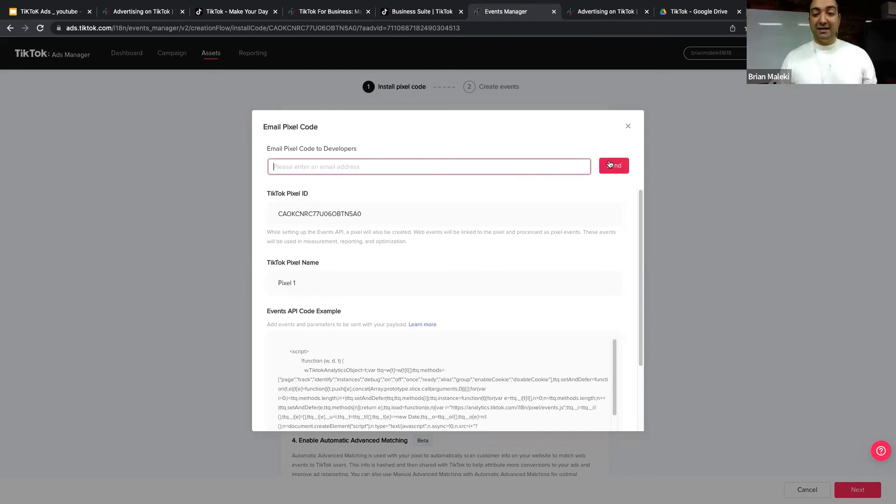
pyautogui.scroll(-3, 533, 294)
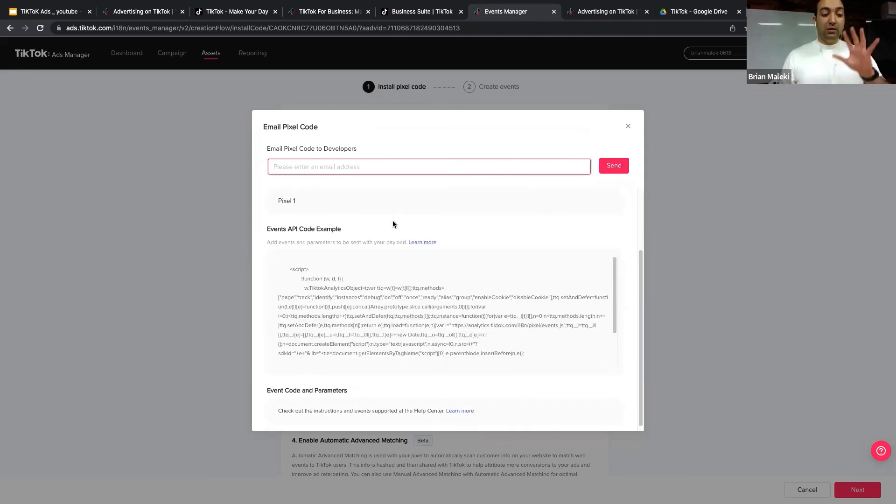
pyautogui.click(629, 127)
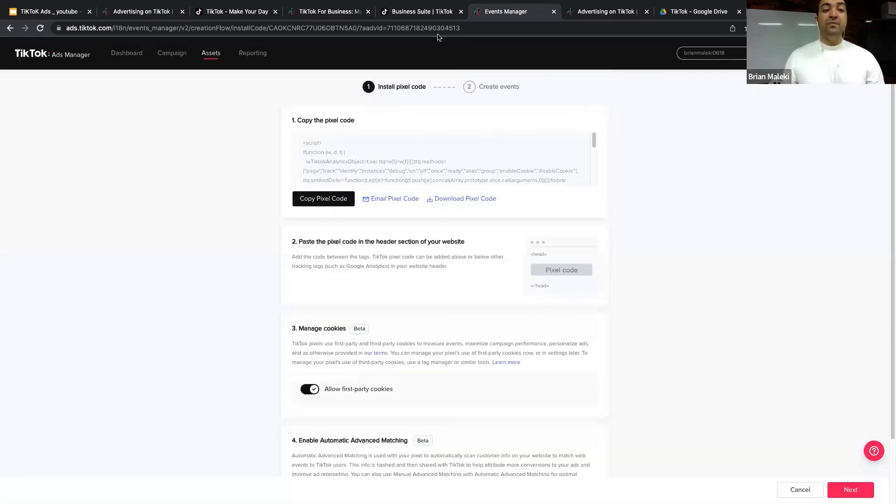
# Step: Return to the ad group setup tab and scroll down the form
pyautogui.click(426, 18)
pyautogui.click(339, 13)
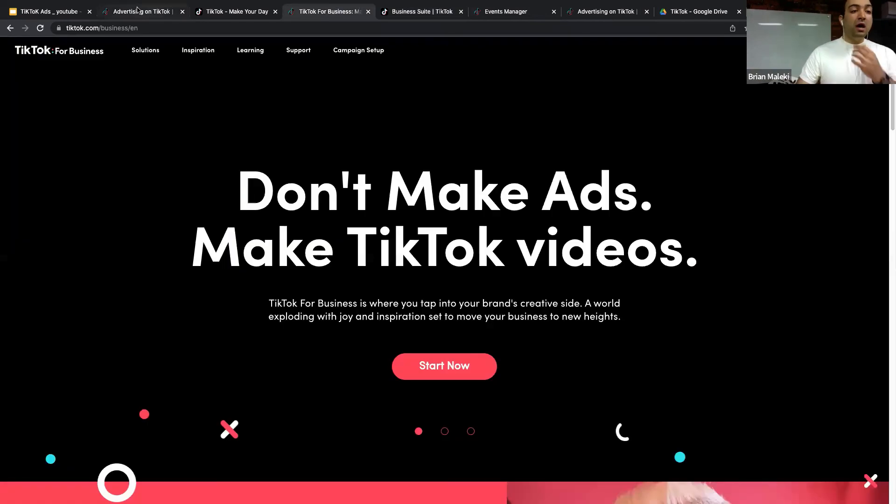
pyautogui.click(154, 18)
pyautogui.scroll(-6, 477, 125)
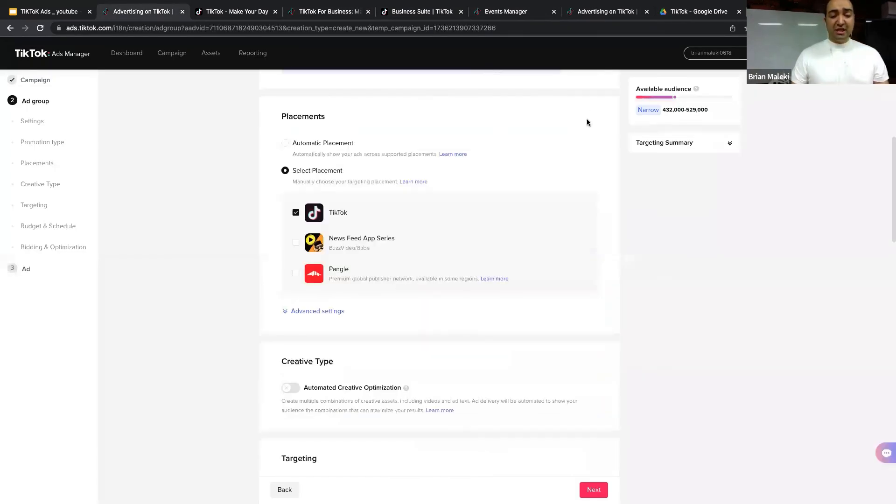